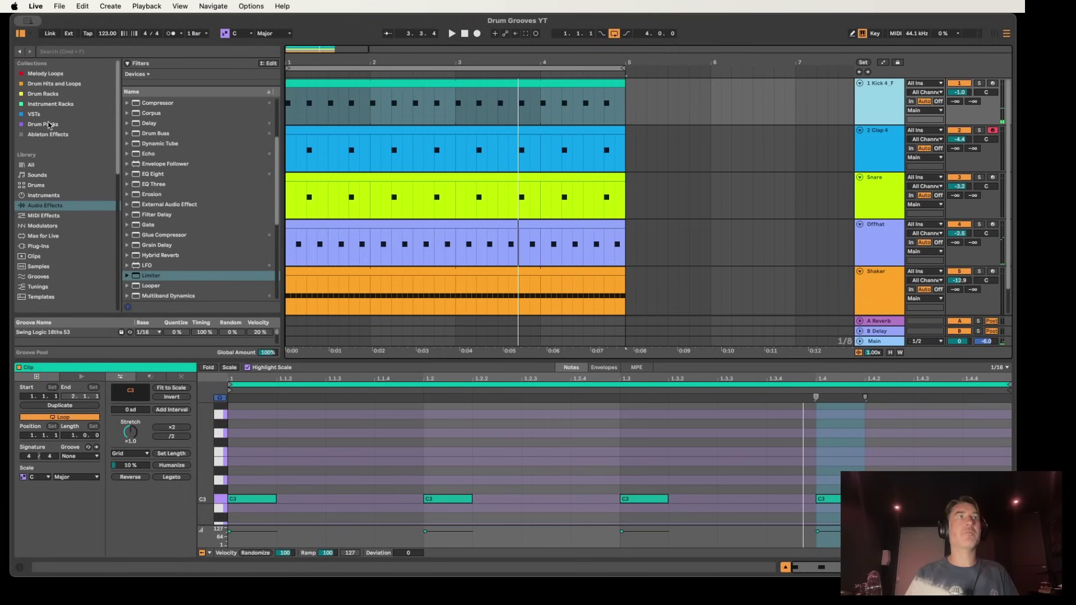
Show the drum packs collection and collapse the Tops folder of the RADIANCE sample pack.
click(43, 125)
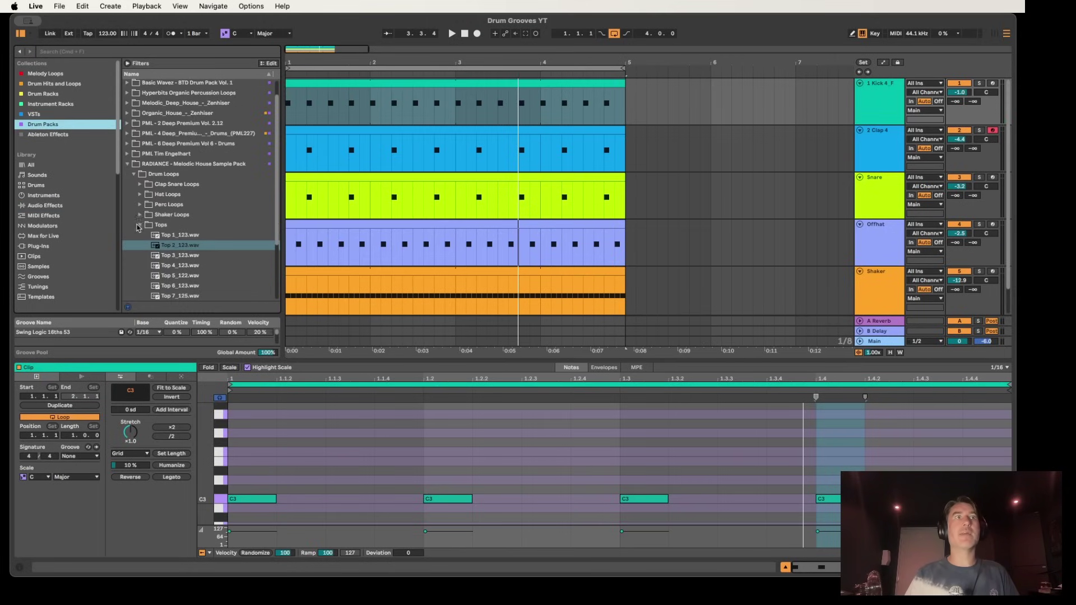
click(139, 225)
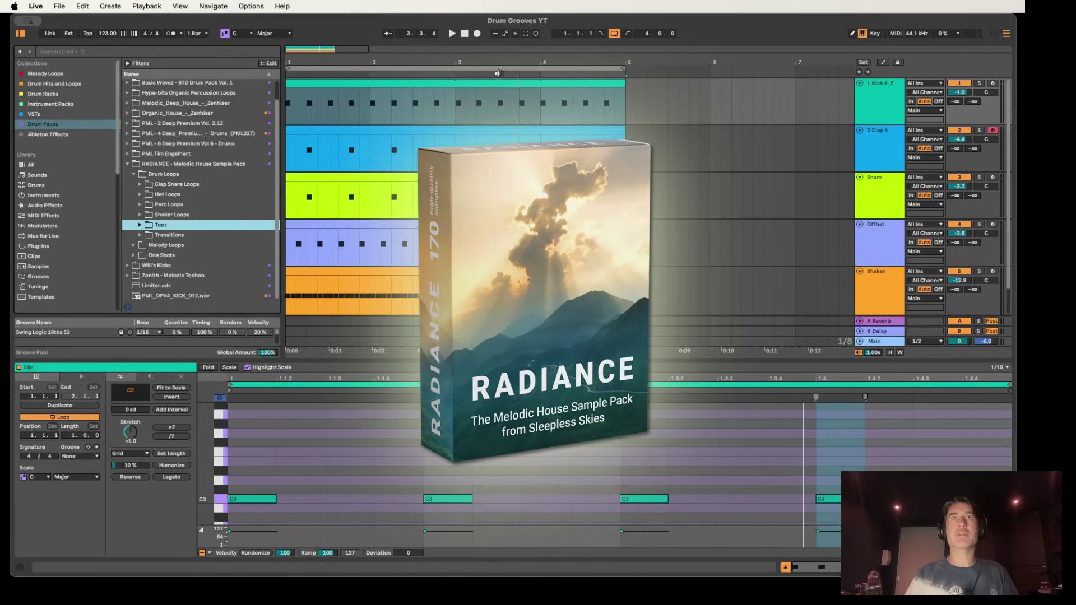
Hide the clip detail view and play back the existing drum groove.
click(503, 98)
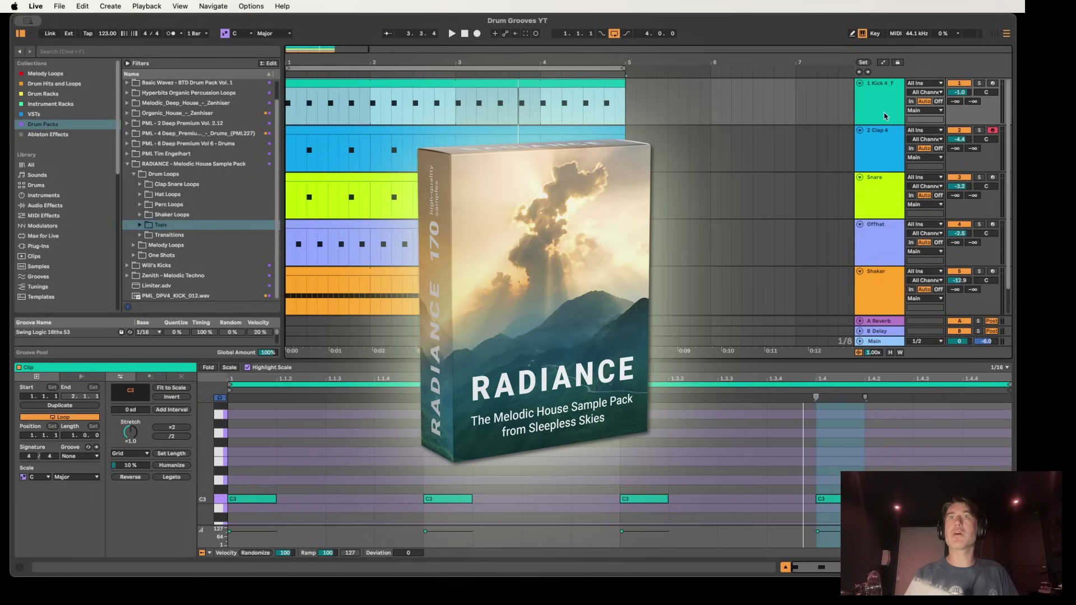
click(784, 567)
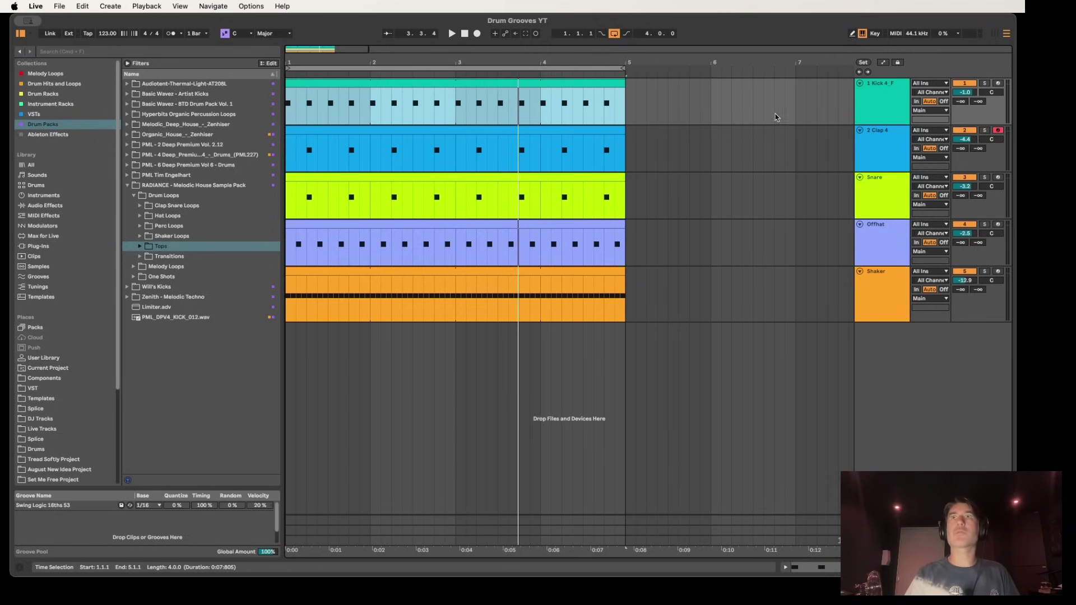
click(893, 95)
key(space)
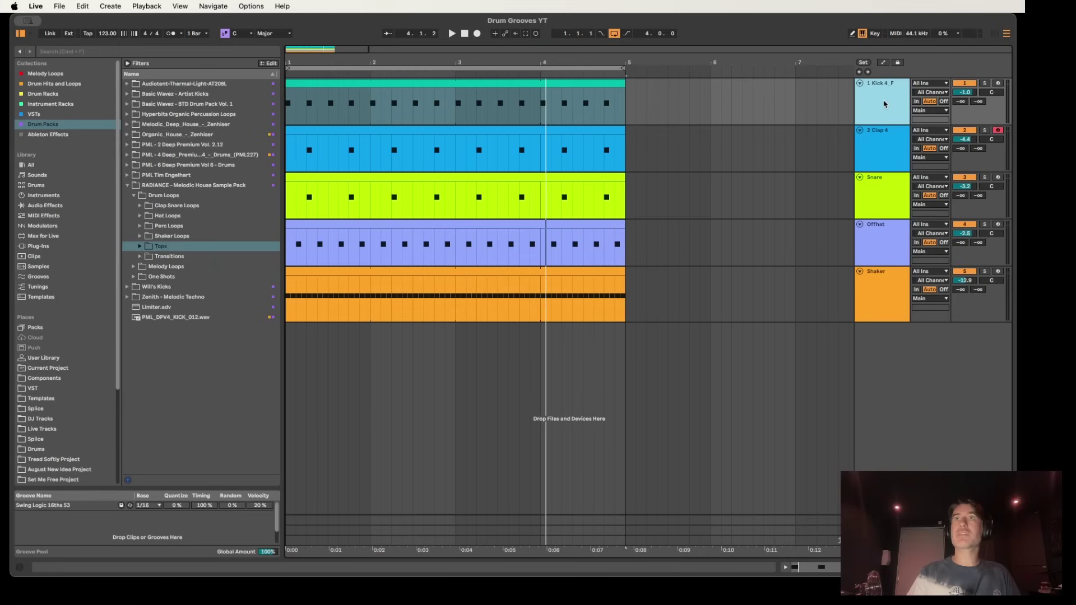
Insert a new MIDI track directly below the kick track and unfold it to full height.
right_click(884, 103)
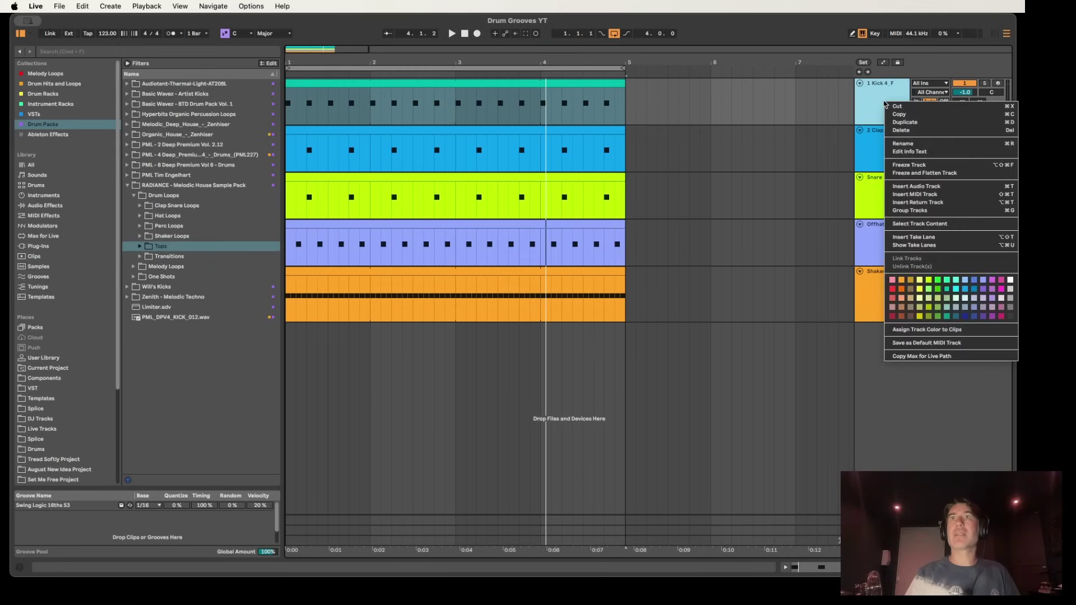
click(923, 194)
click(883, 131)
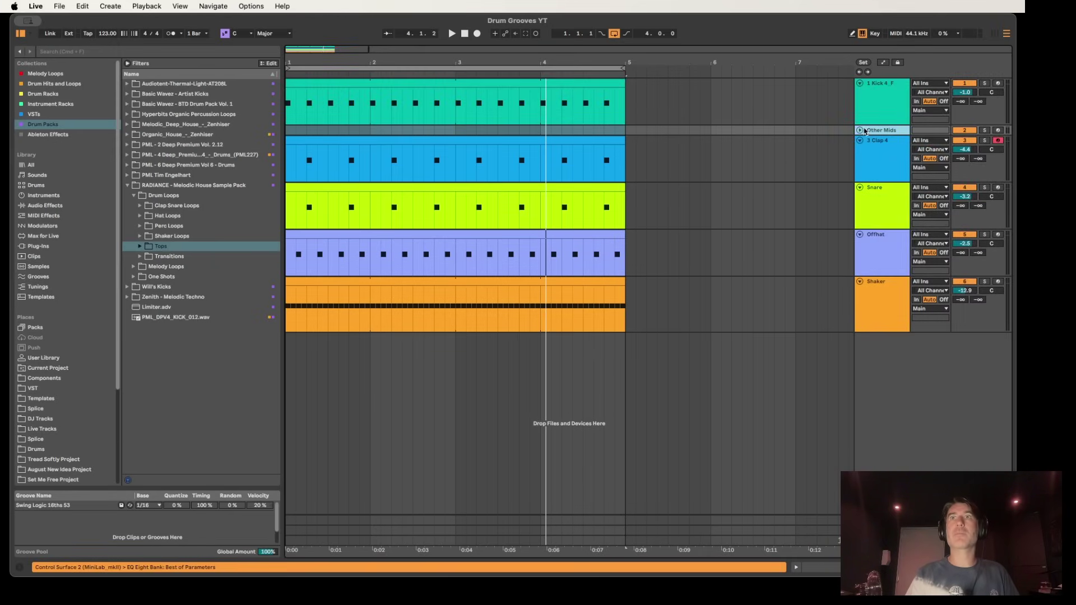
drag(855, 128, 849, 128)
click(854, 130)
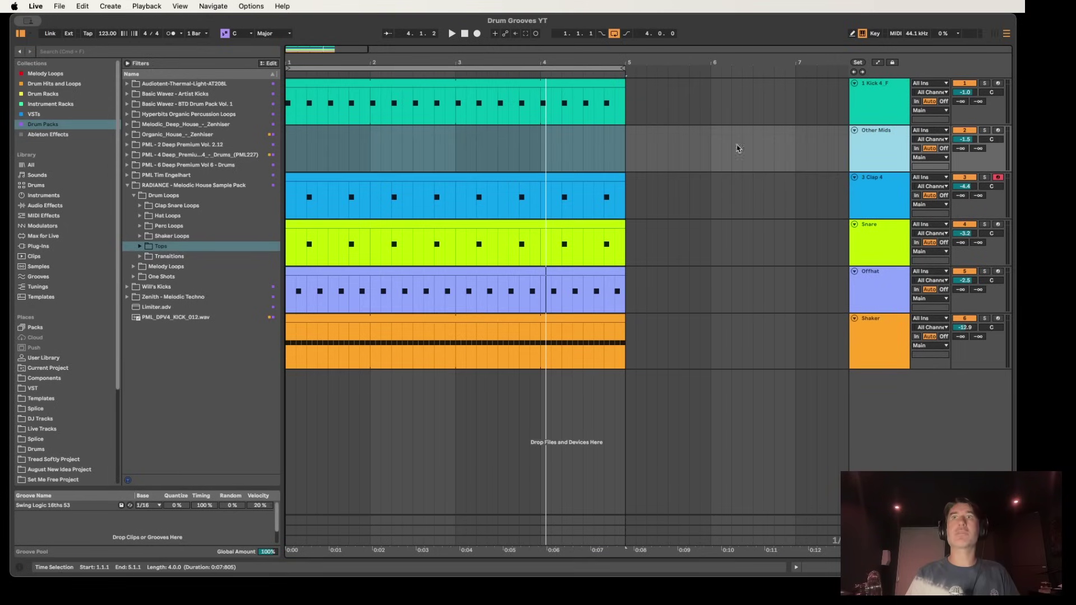
Load an empty Drum Rack from the Drums library onto the Other Mids track.
click(49, 205)
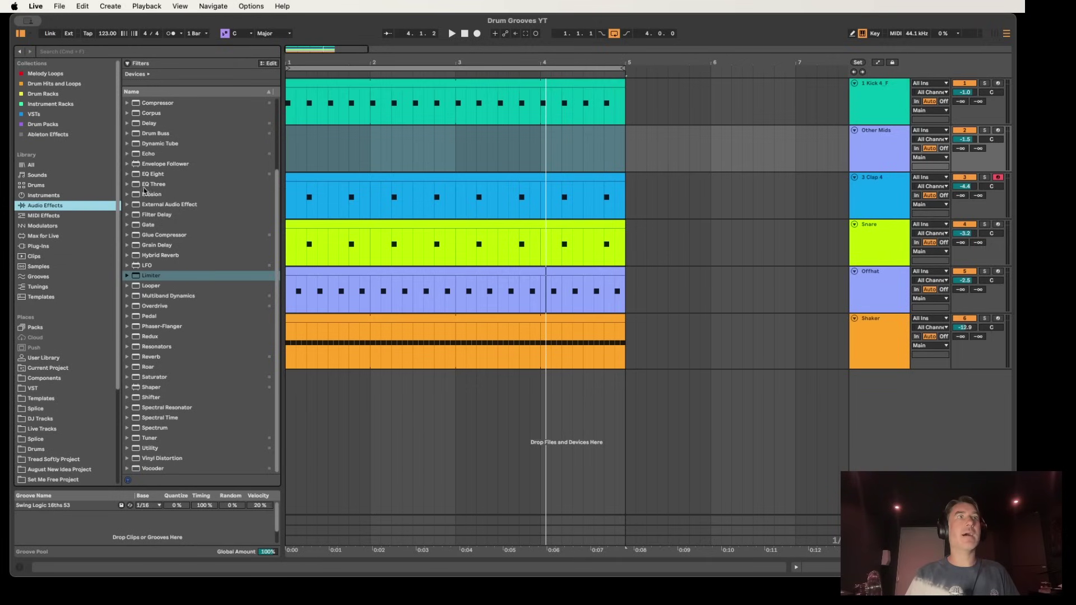
click(39, 185)
click(141, 160)
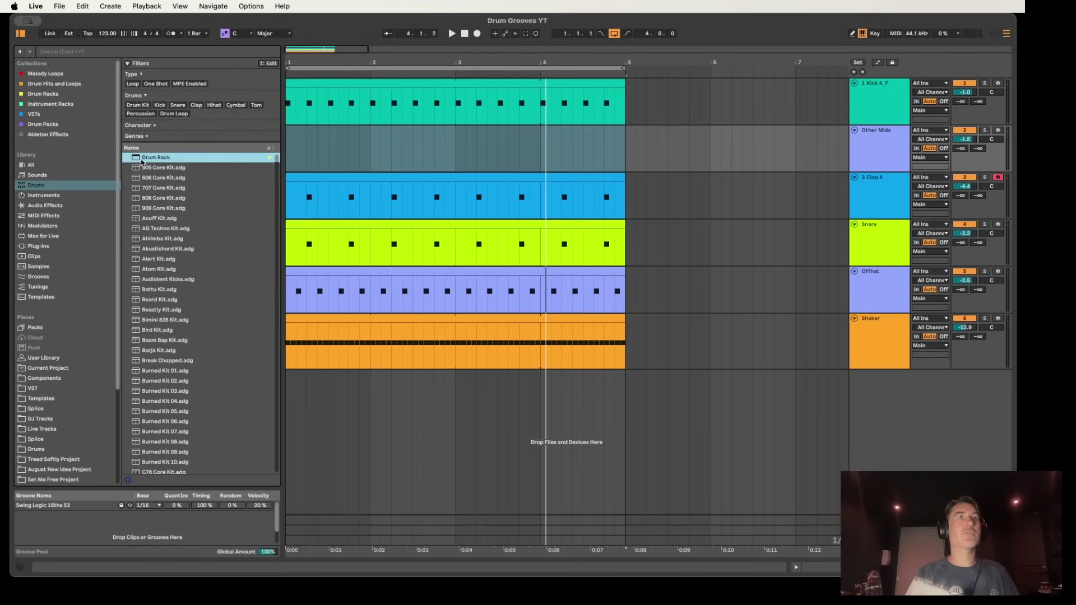
drag(440, 143, 442, 146)
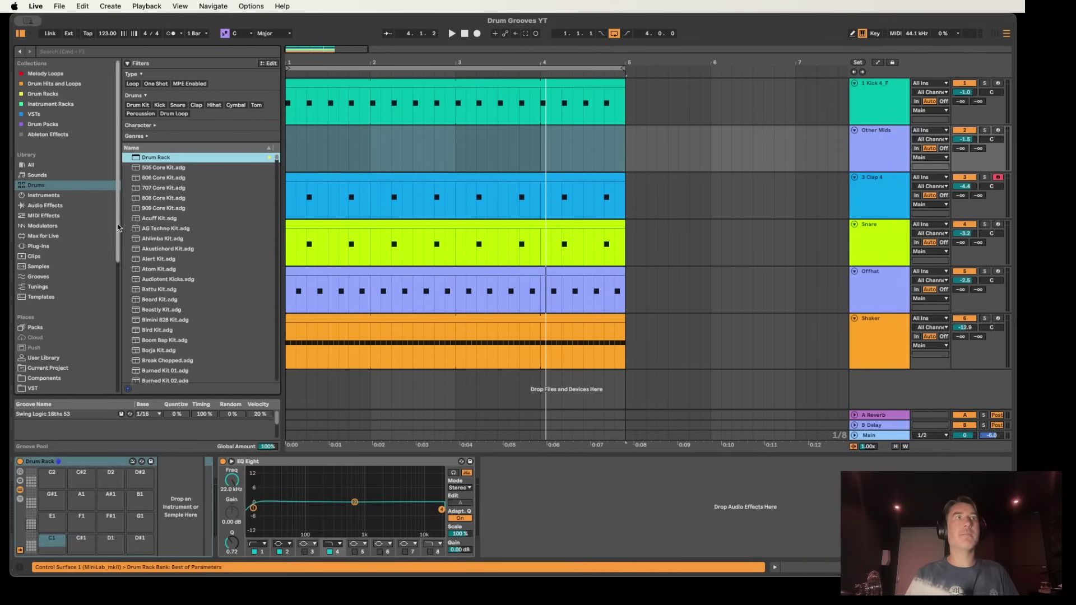
Load all the Percs one-shots from the RADIANCE pack, Perc 1 to Perc 10_C, onto the Drum Rack pads starting at C1.
click(34, 114)
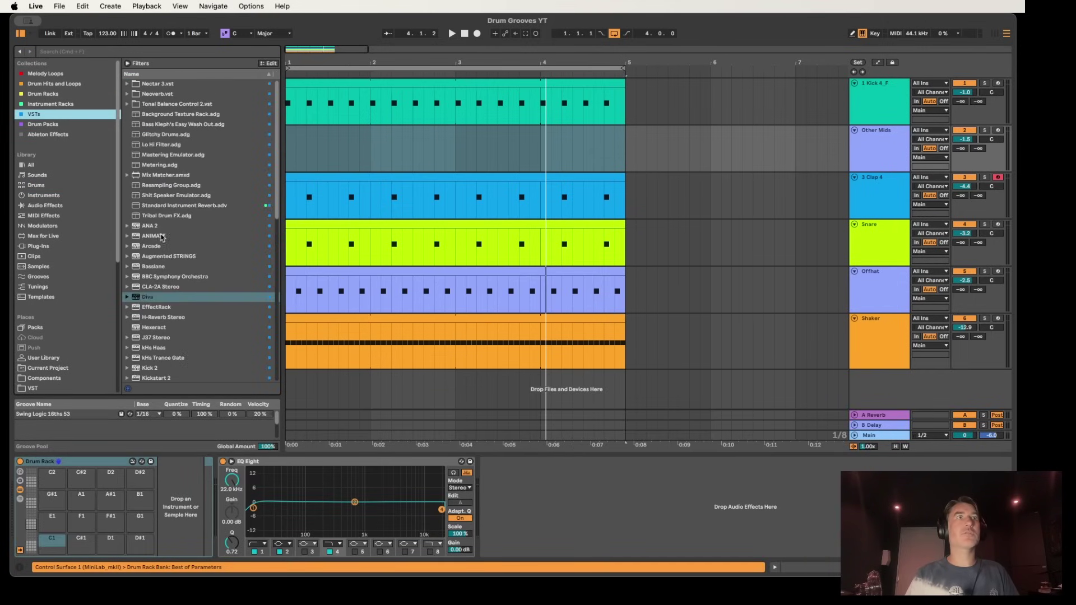
click(43, 124)
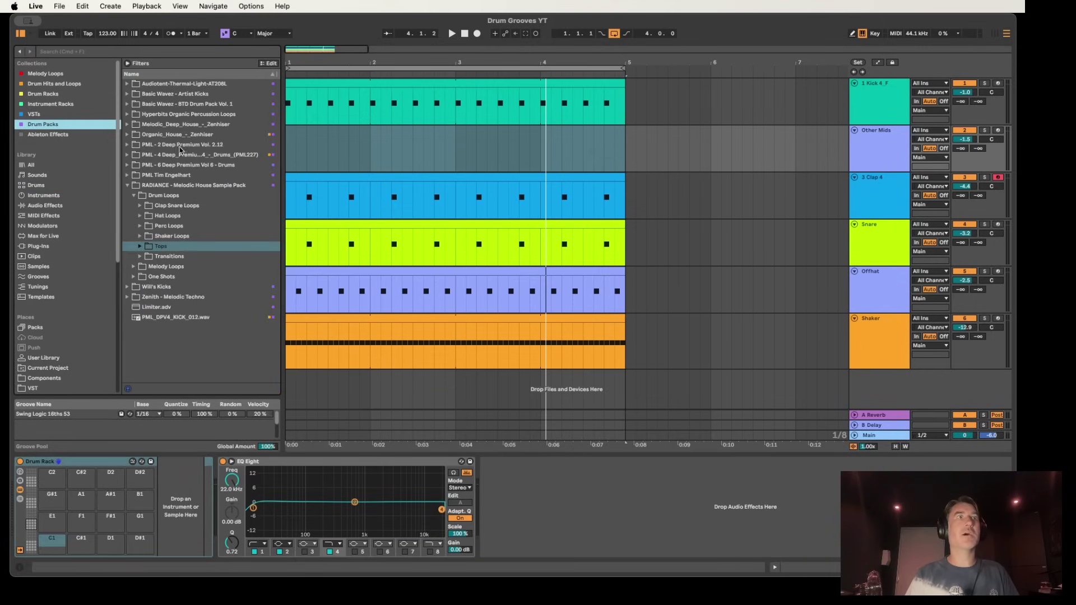
click(134, 195)
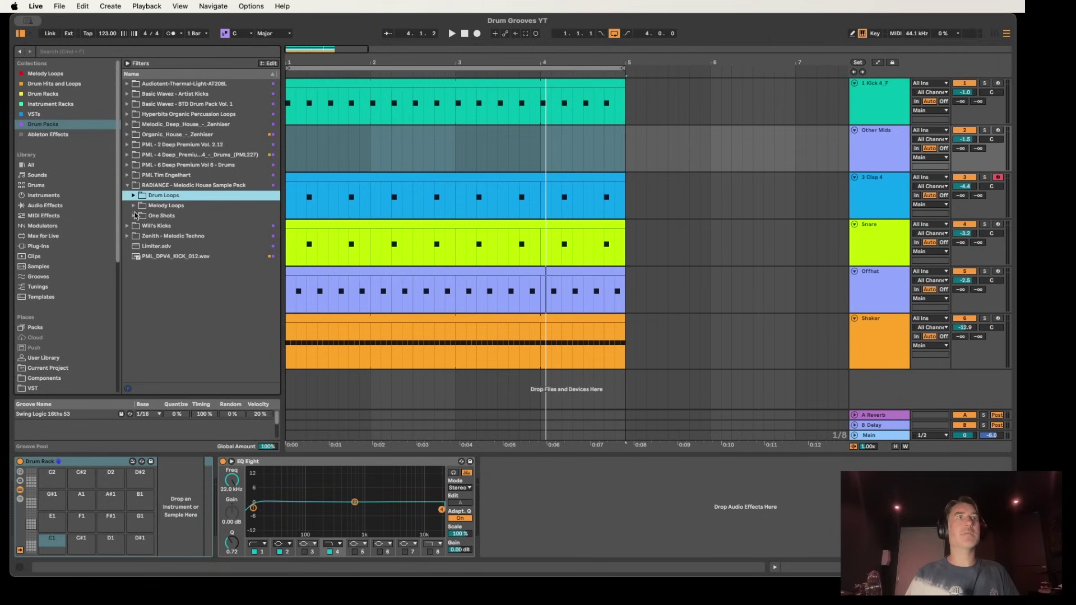
click(133, 215)
click(141, 267)
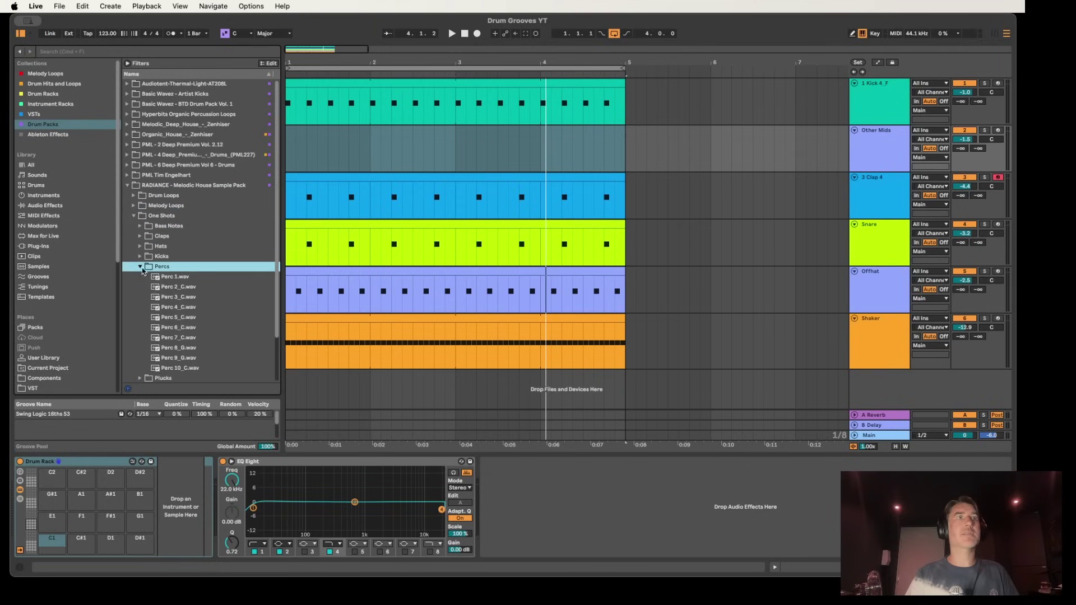
click(179, 277)
shift+click(188, 369)
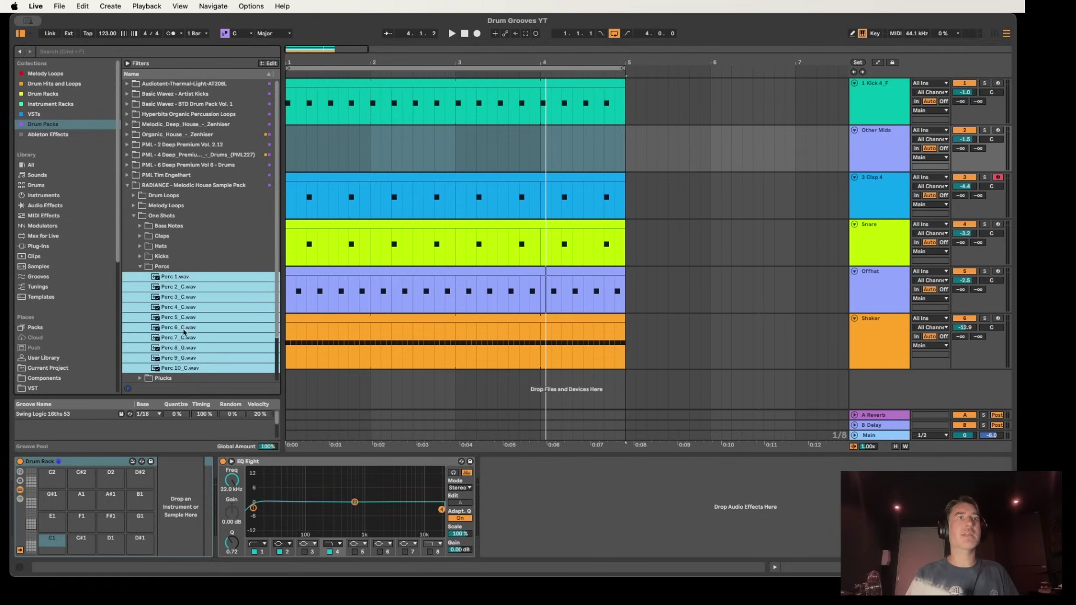
drag(2, 526, 54, 540)
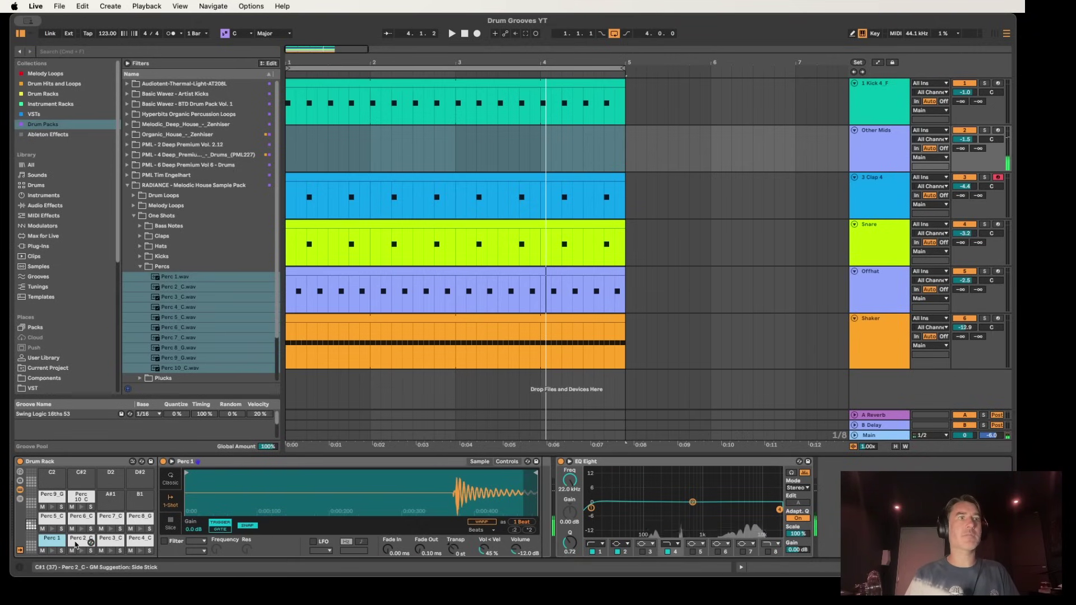
Audition several of the percussion samples on the Drum Rack pads.
click(89, 542)
click(111, 552)
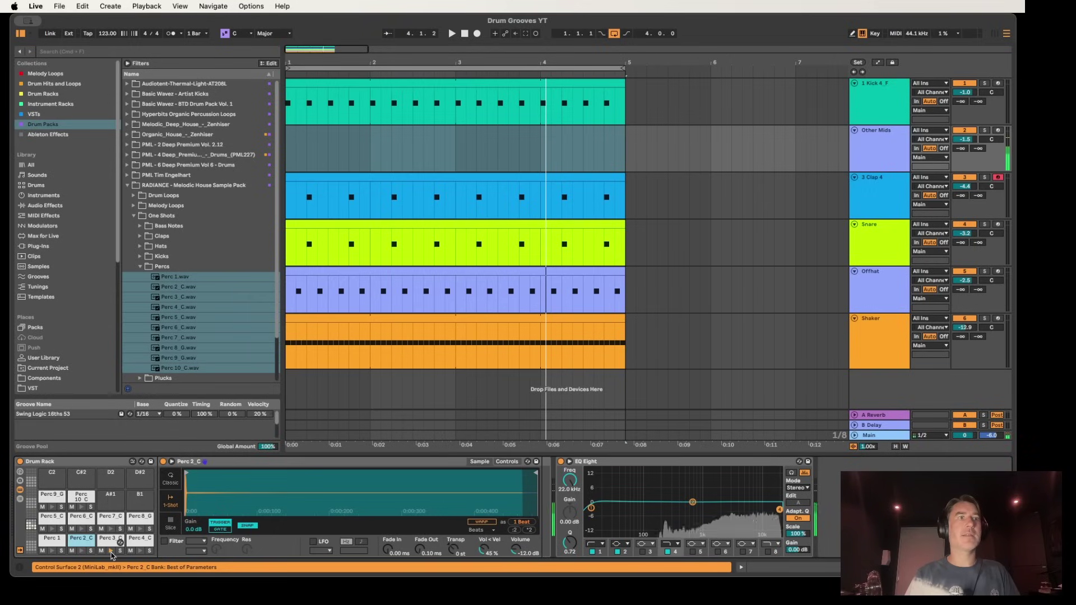
click(52, 529)
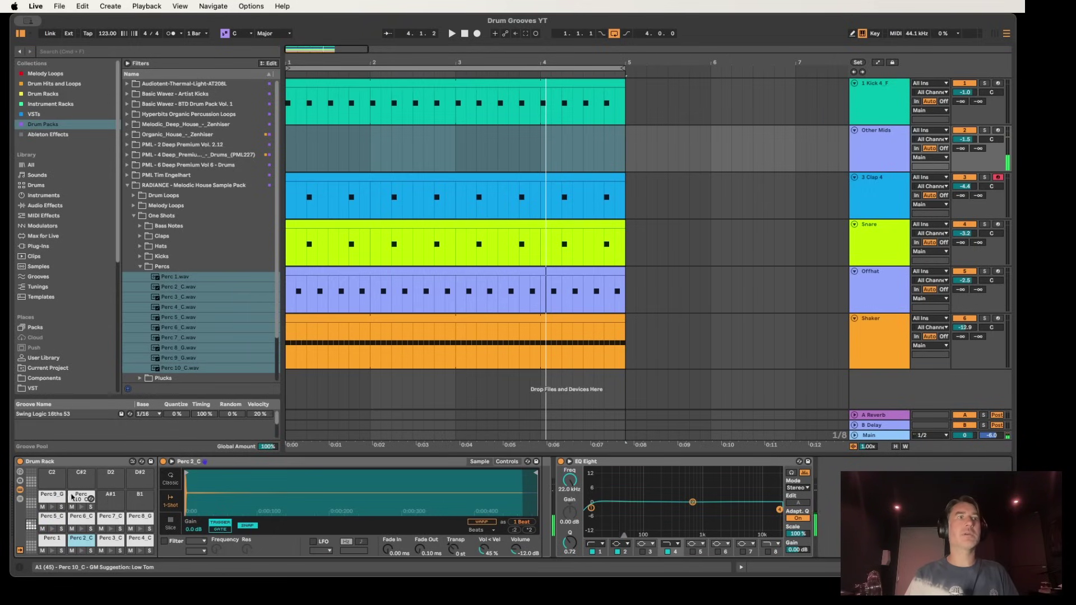
click(83, 507)
Copy the four-bar drum section on all tracks to bar 6 and set the loop to the copied section.
click(350, 137)
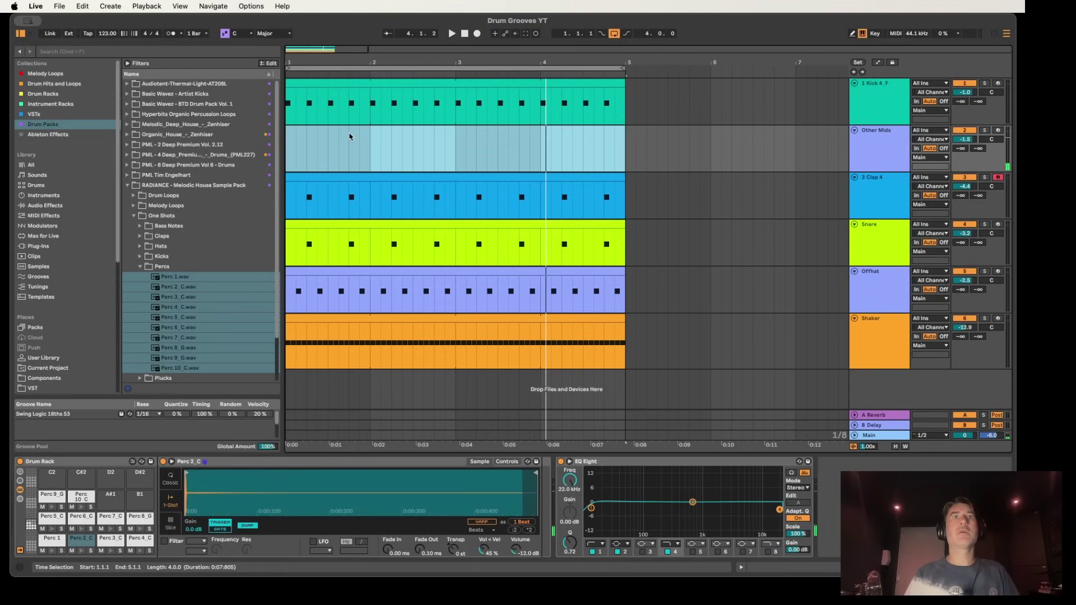
click(457, 317)
shift+click(370, 82)
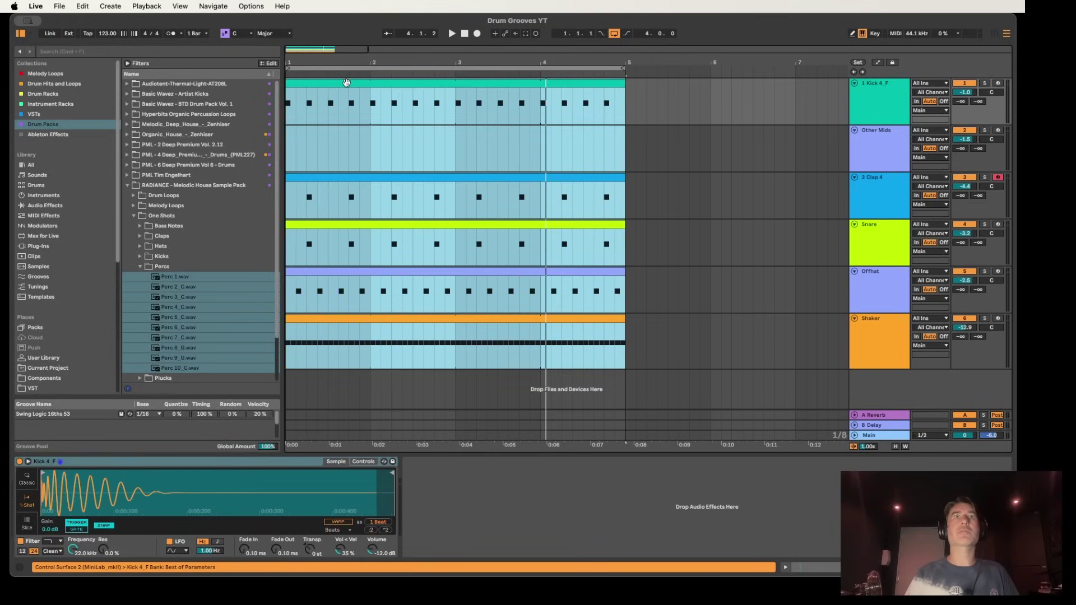
drag(347, 82, 771, 117)
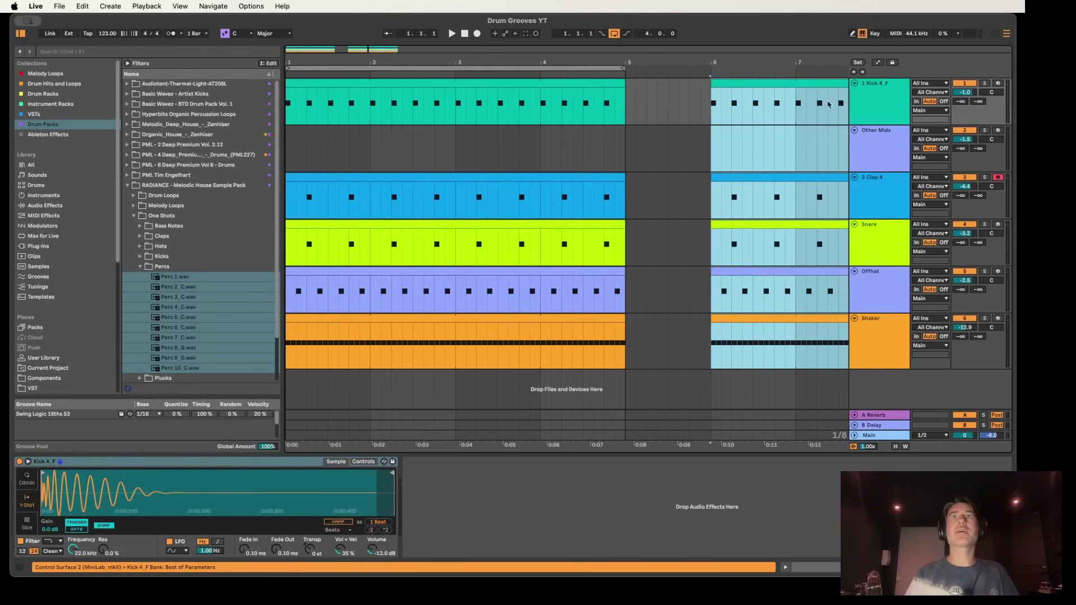
right_click(753, 83)
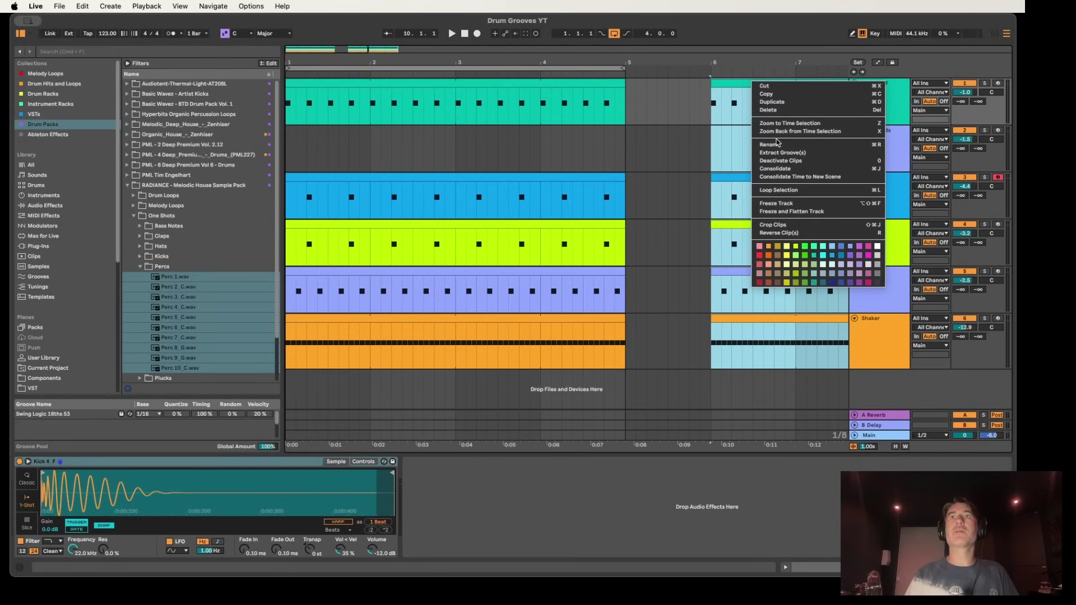
click(776, 190)
Create a MIDI clip spanning bar 6 on the Other Mids track and set its loop length to 1.0.0.
scroll(761, 135, right, 5)
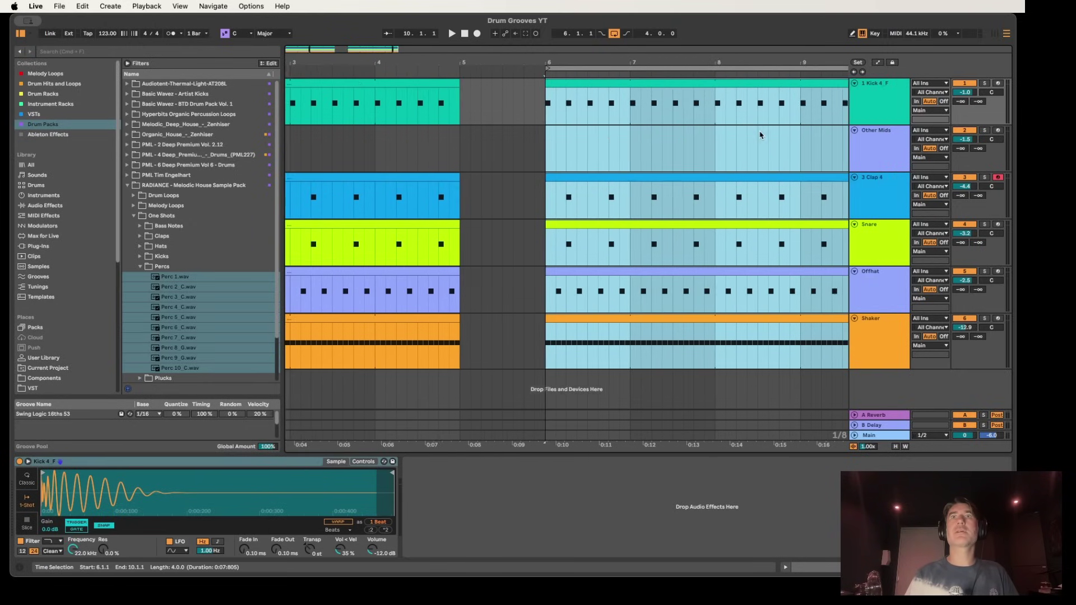
scroll(761, 135, left, 2)
click(454, 132)
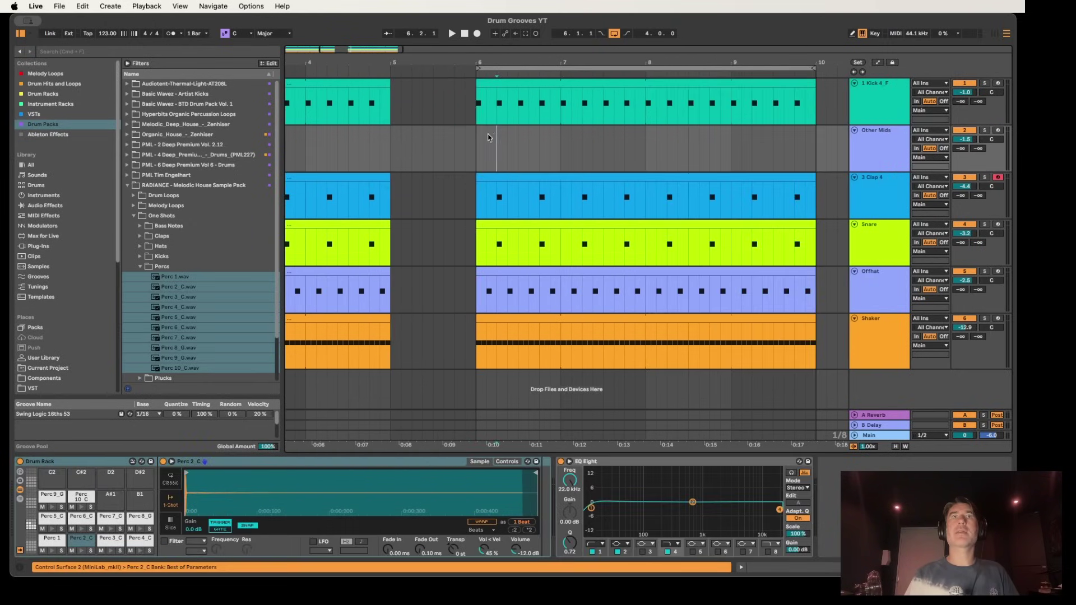
drag(482, 132, 557, 133)
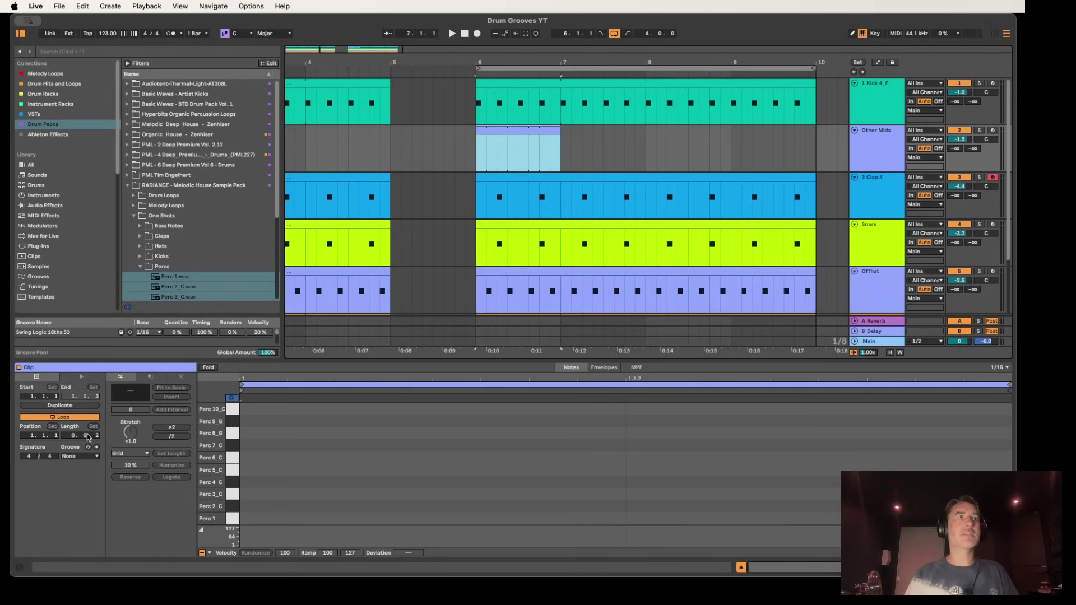
drag(88, 437, 96, 443)
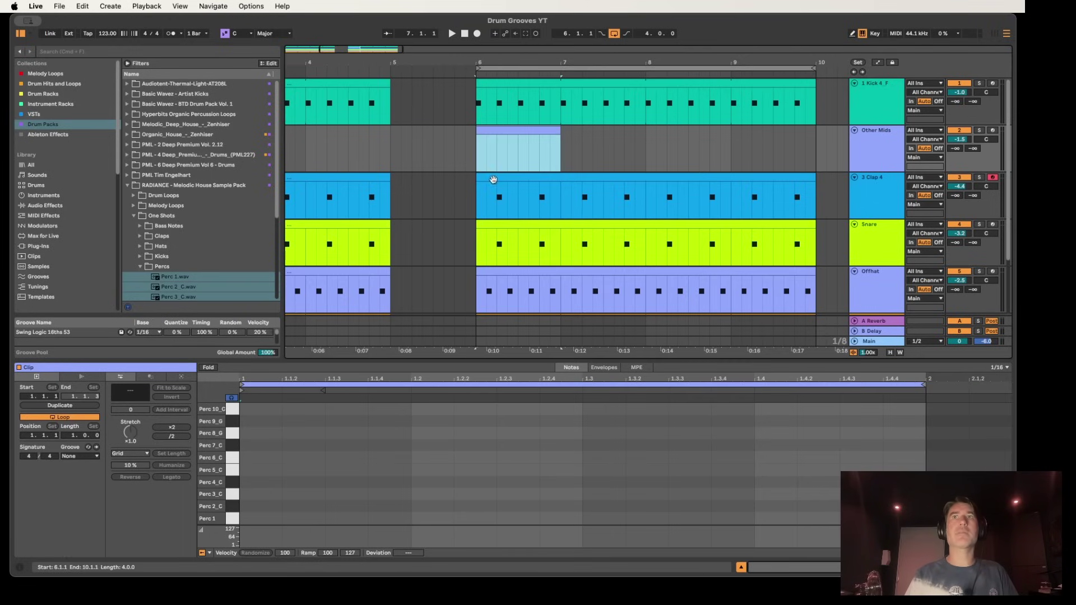
Add a one-sixteenth Perc 9_G note at 1.1.3 and lower the Other Mids track volume to about -5.9 dB.
click(247, 458)
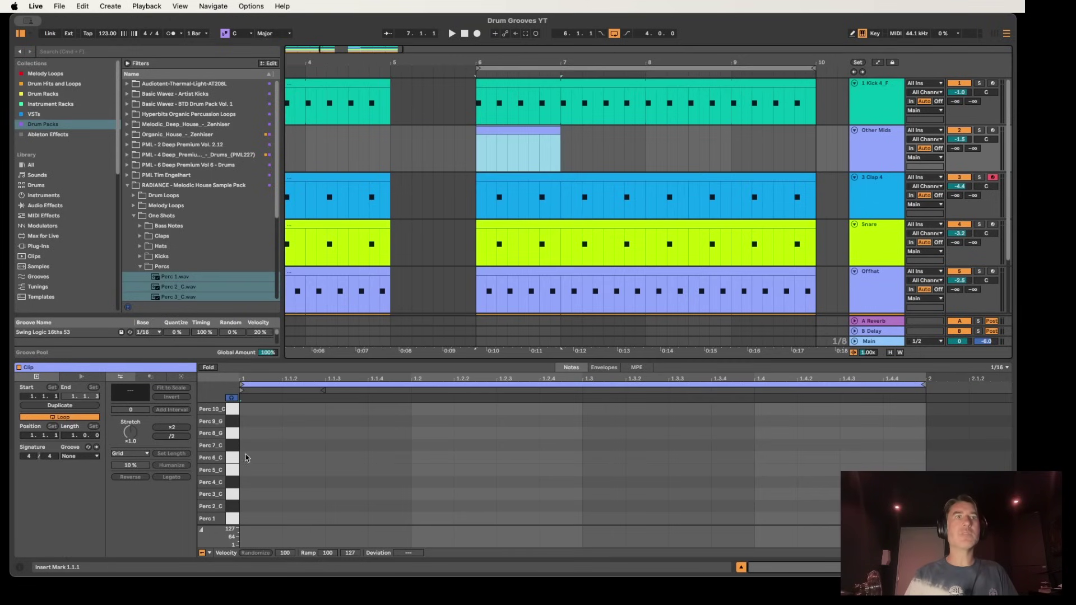
double_click(250, 421)
drag(250, 421, 336, 423)
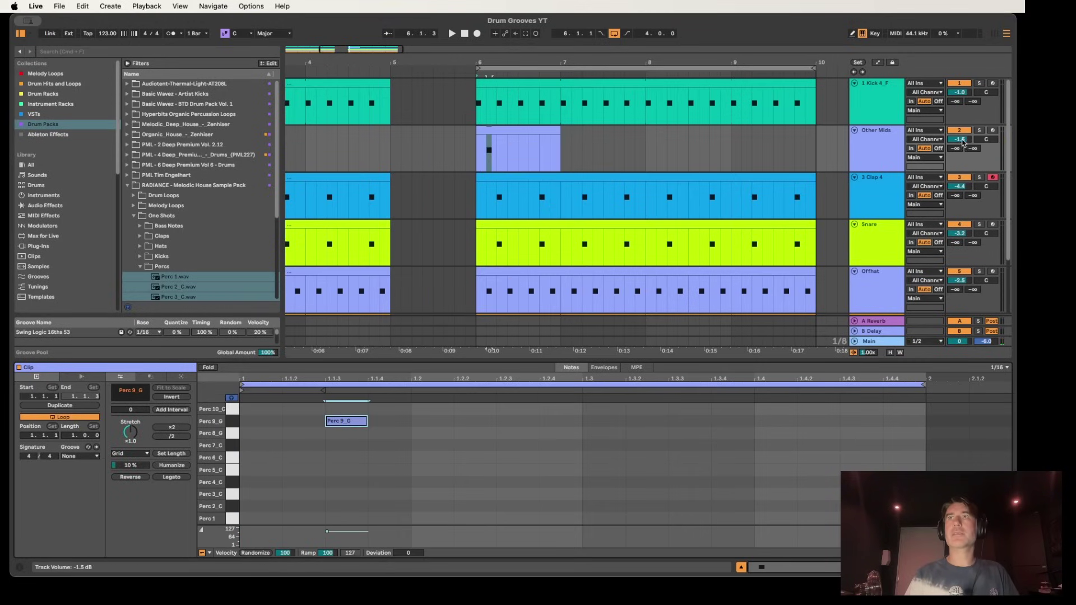
drag(963, 142, 963, 163)
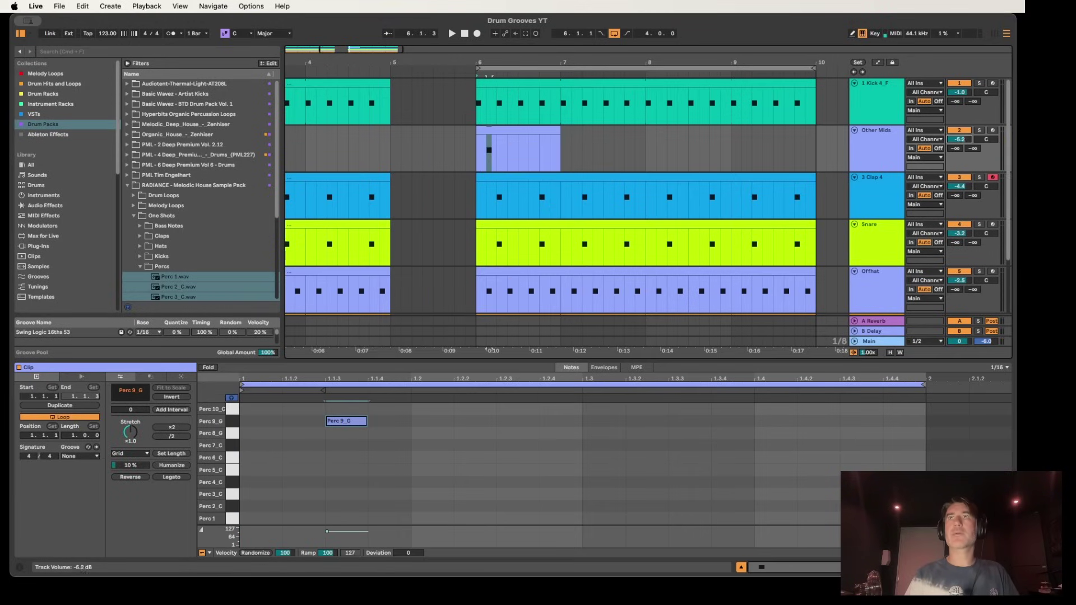
Set band 1 of the Other Mids track's EQ Eight to a steeper low cut at about 44.5 Hz while playing the loop.
click(888, 139)
click(596, 543)
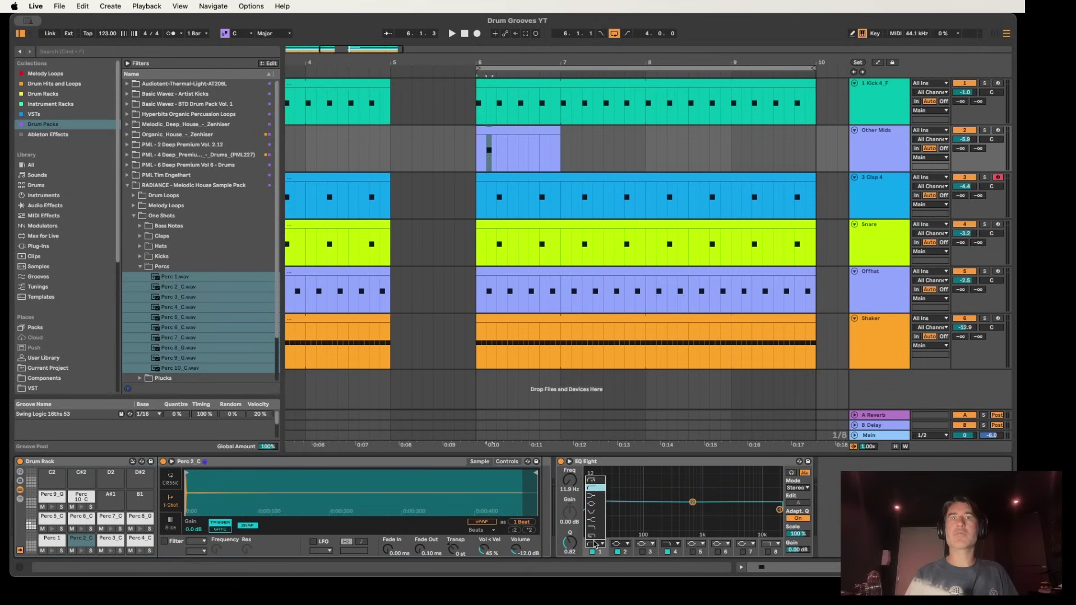
click(590, 481)
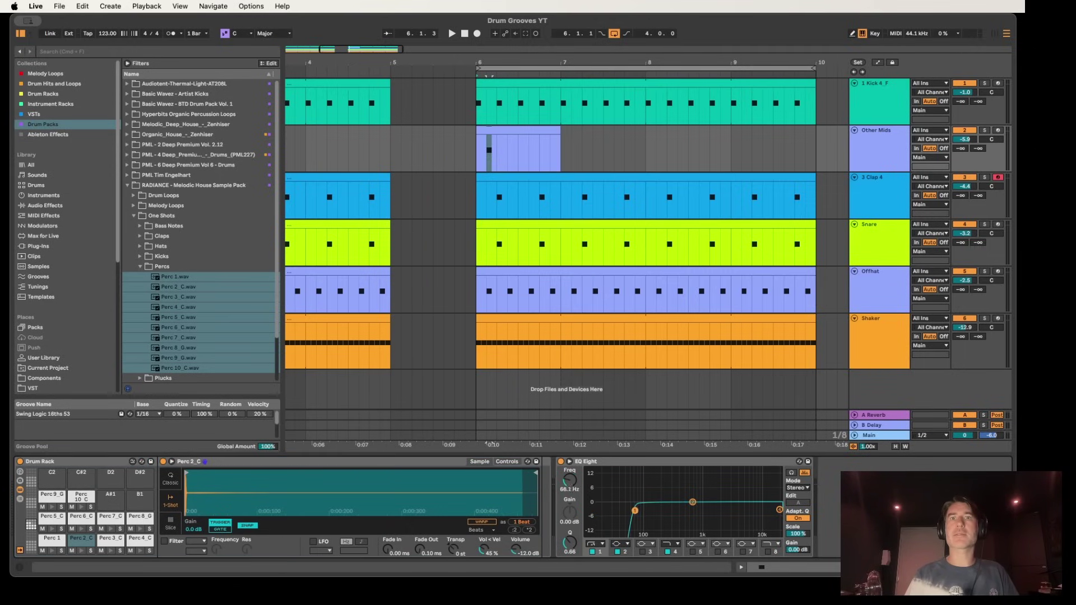
key(space)
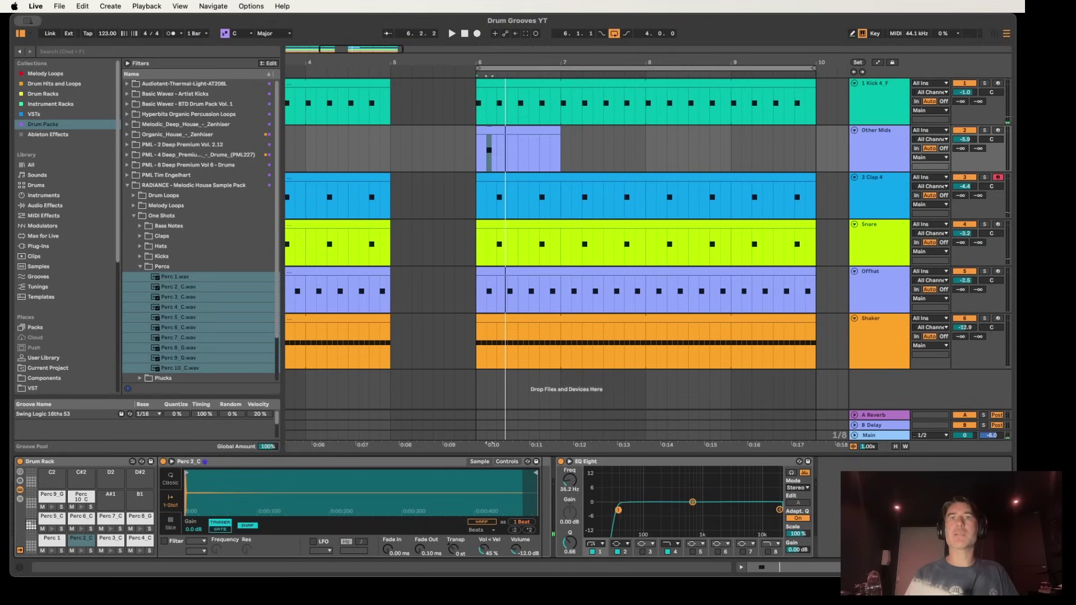
drag(618, 510, 625, 510)
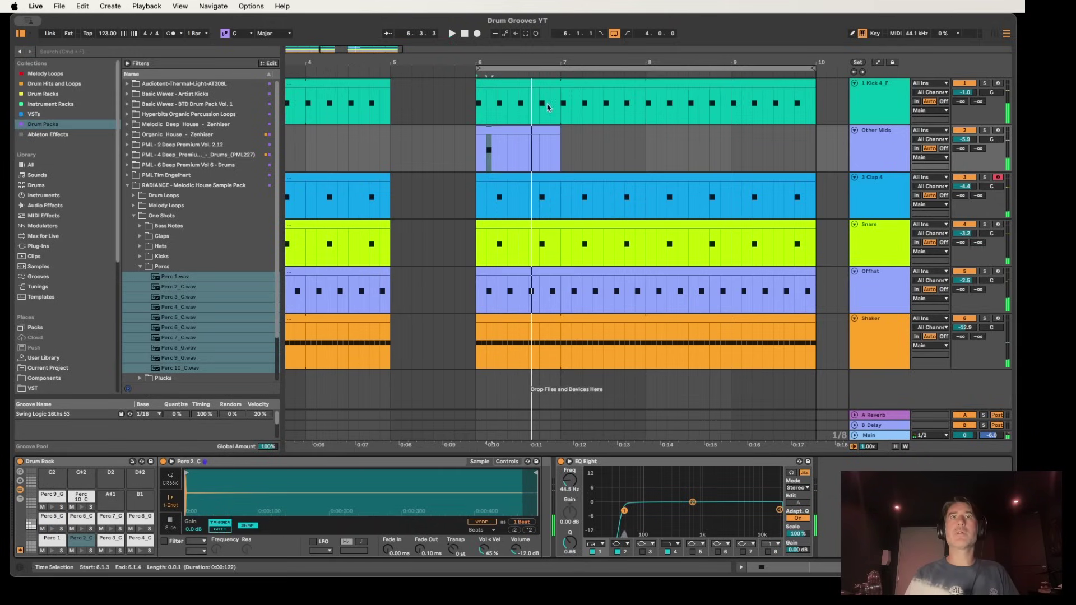
key(space)
Copy the Perc 9_G note in the Other Mids clip to 1.2.4 and 1.4.2, checking the placement during playback.
double_click(493, 148)
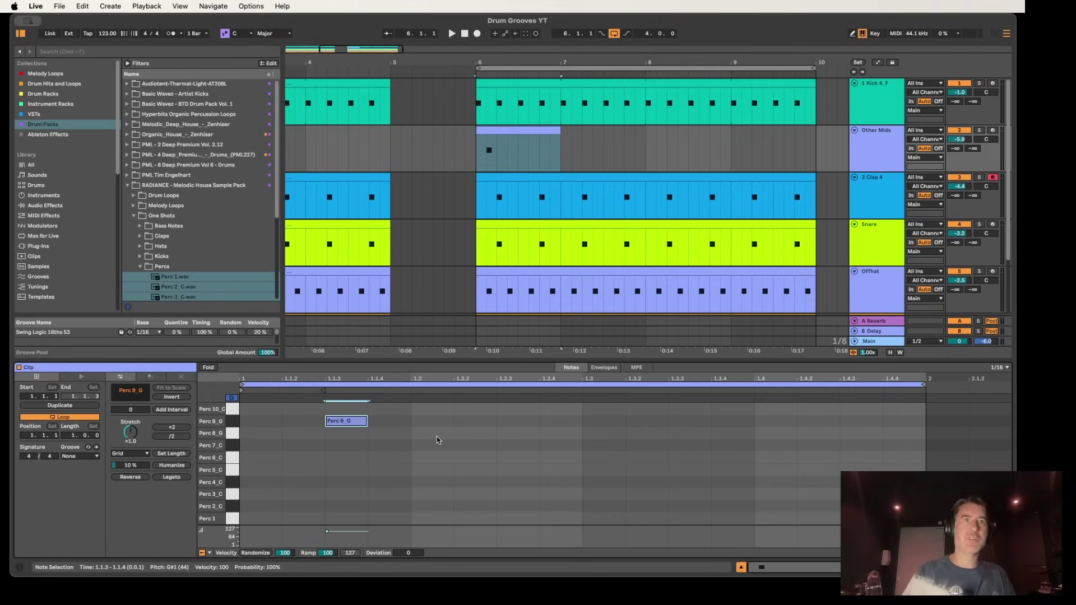
key(space)
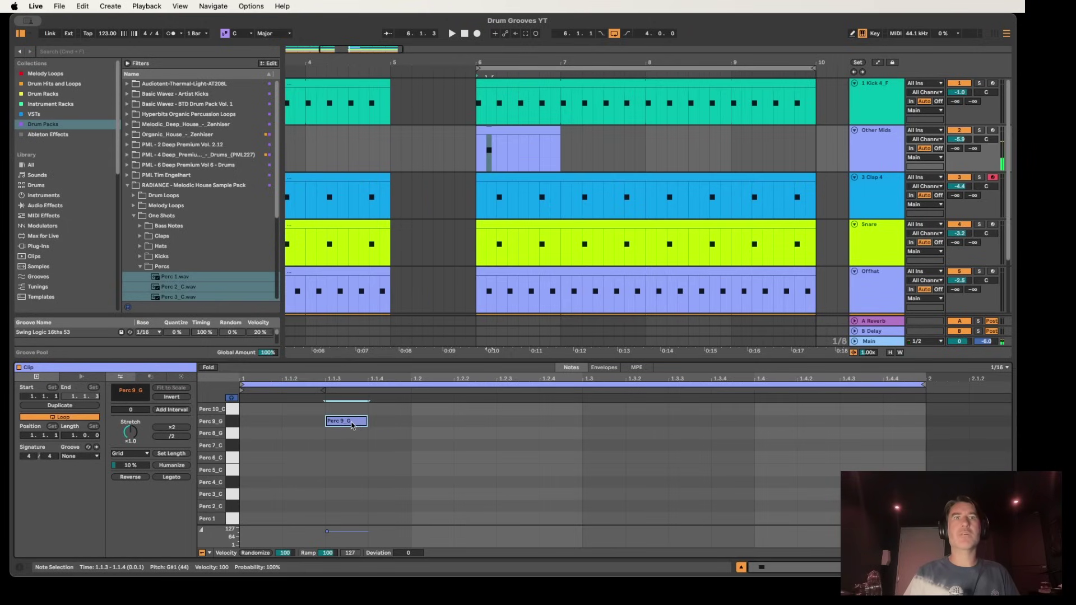
drag(352, 426, 784, 426)
key(space)
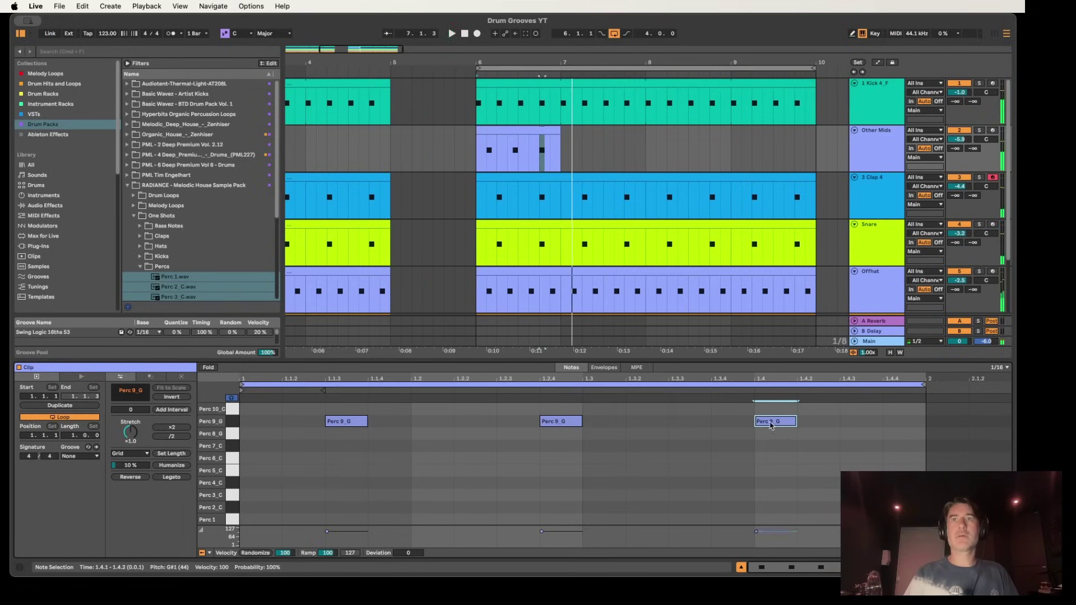
drag(757, 424, 841, 426)
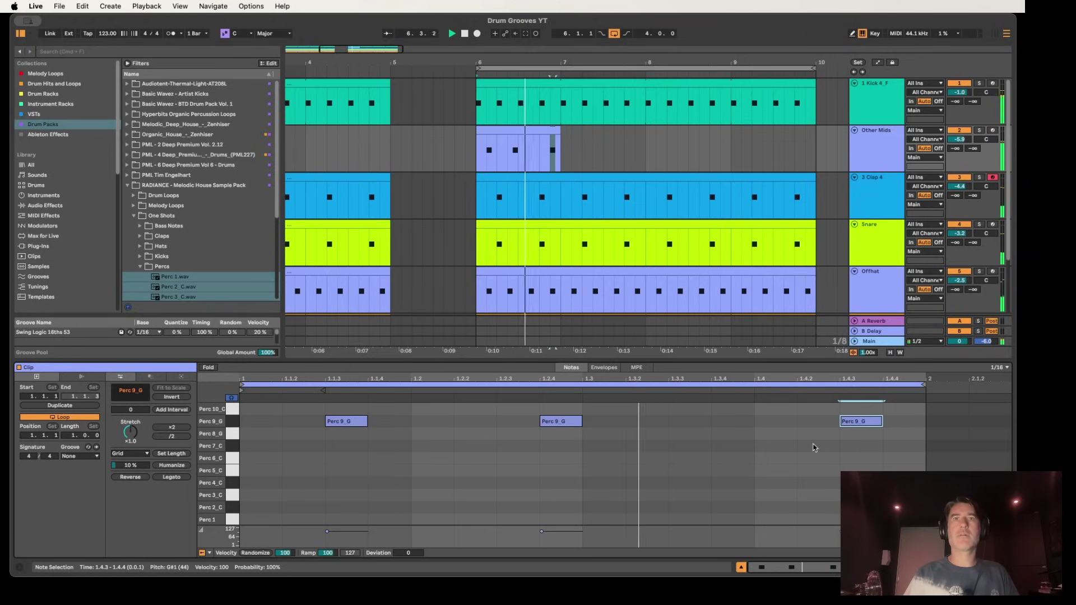
drag(861, 422, 819, 422)
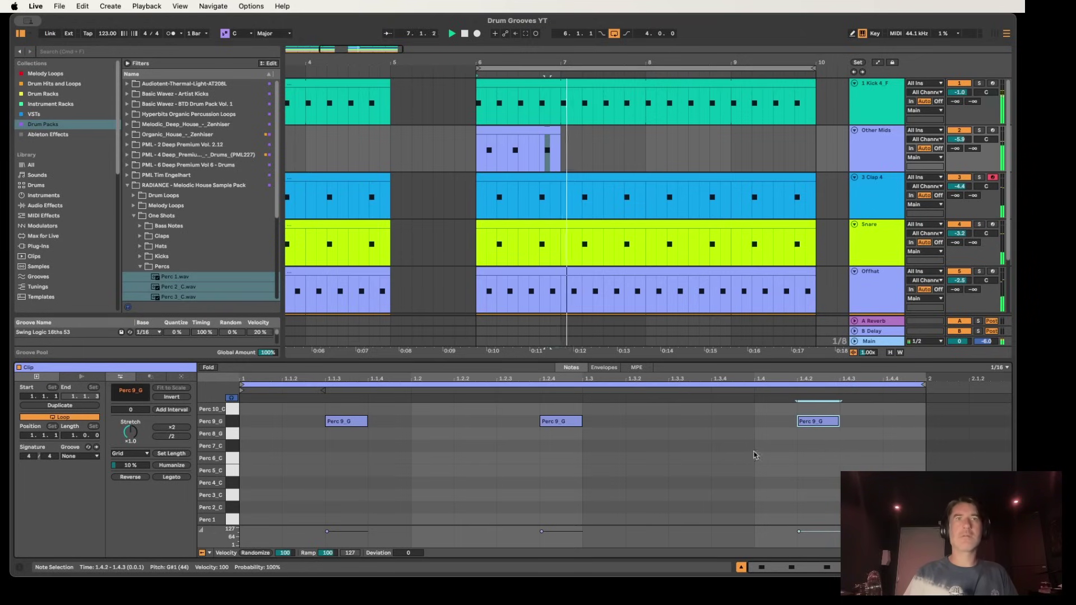
key(space)
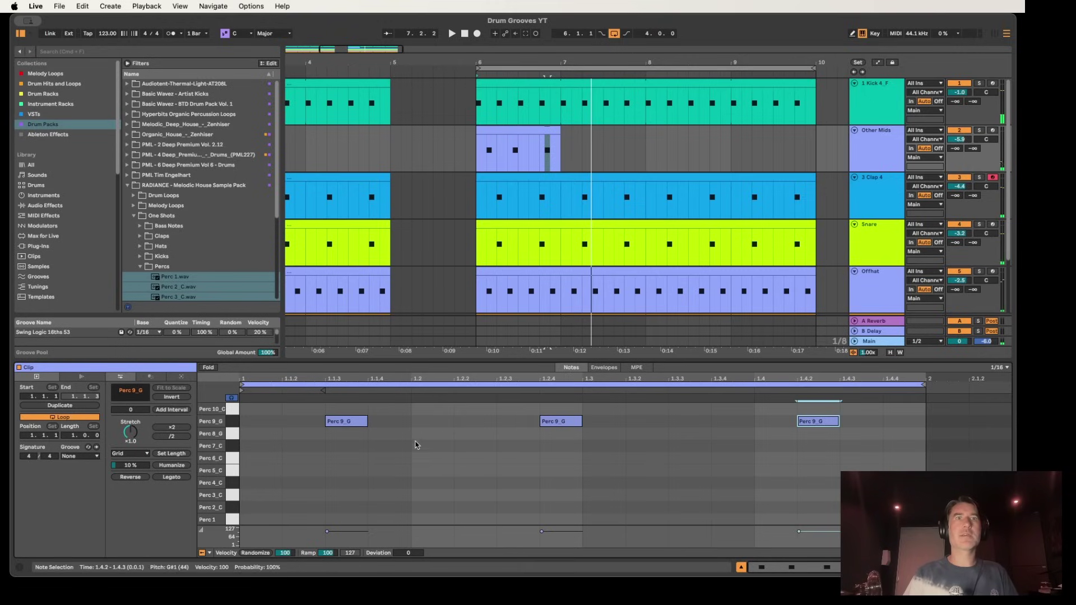
Program one-sixteenth Perc 3_C notes at 1.1.4, 1.2.3, 1.3.2 and 1.4.1 in the Other Mids clip.
click(411, 448)
click(362, 462)
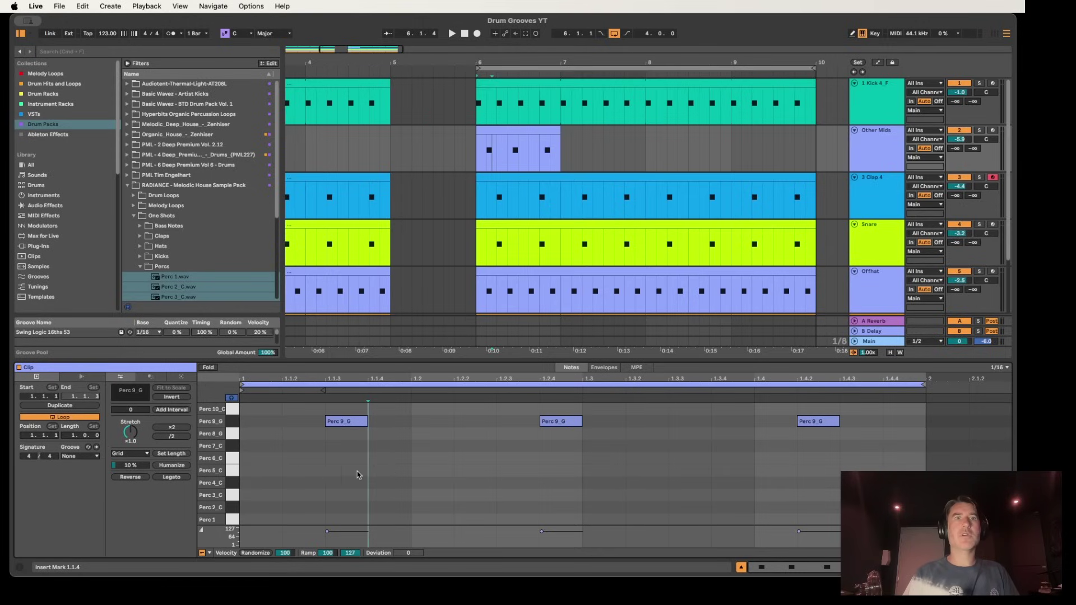
double_click(283, 482)
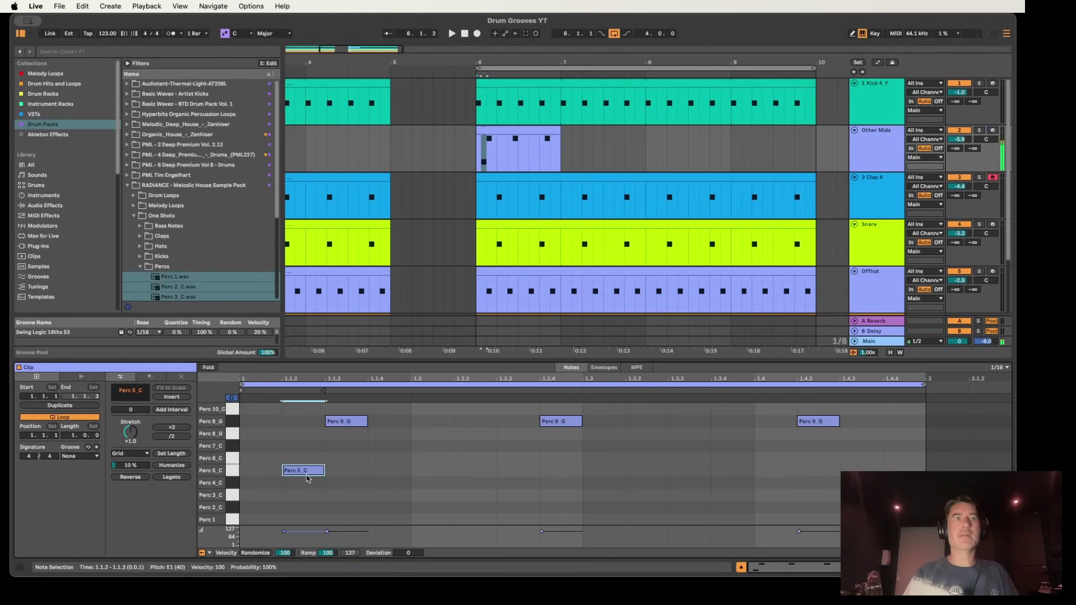
drag(308, 490, 741, 502)
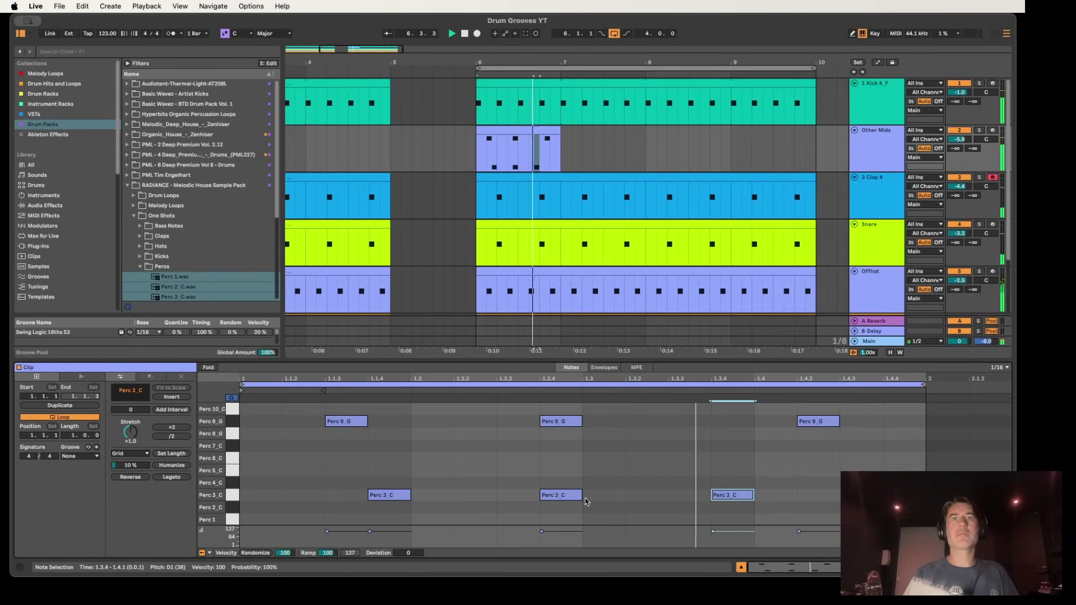
drag(556, 504, 511, 500)
drag(728, 497, 642, 497)
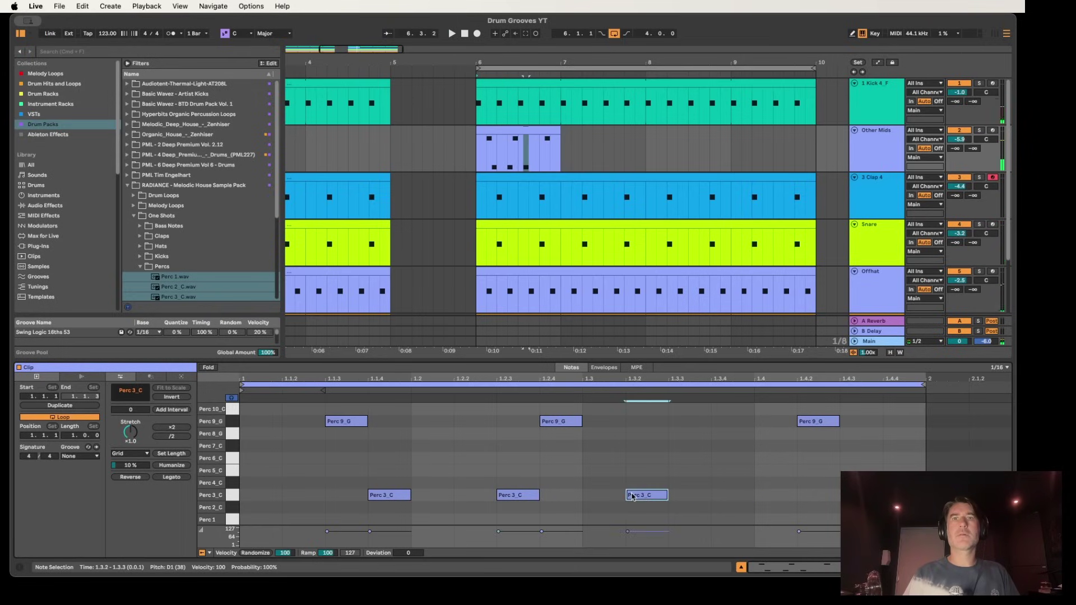
key(space)
double_click(784, 500)
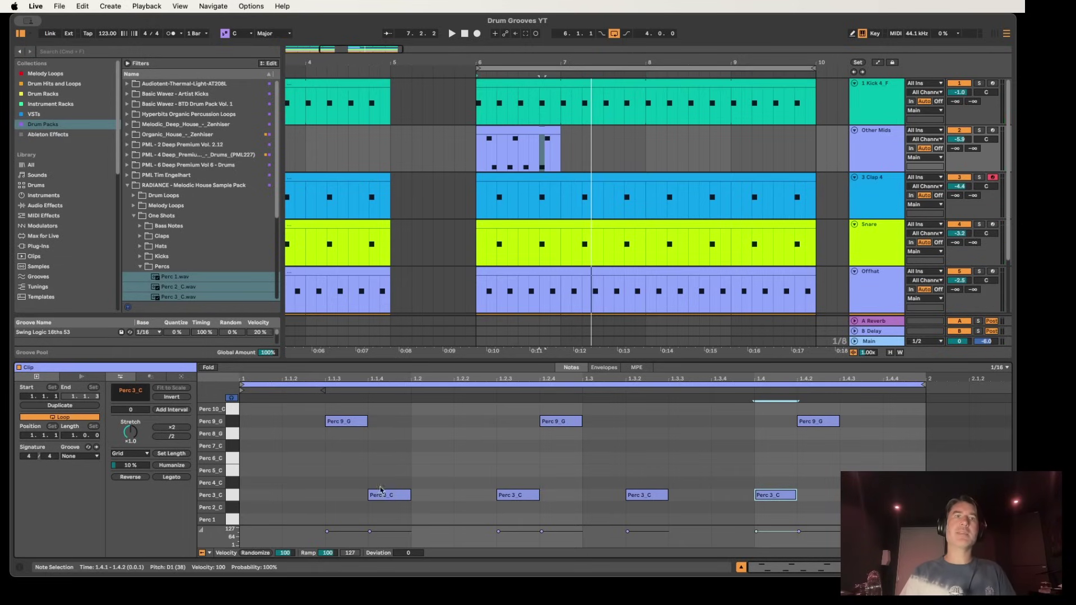
Try extra Perc 3_C notes at 1.1.1 and 1.4.4 against the playing beat.
double_click(261, 500)
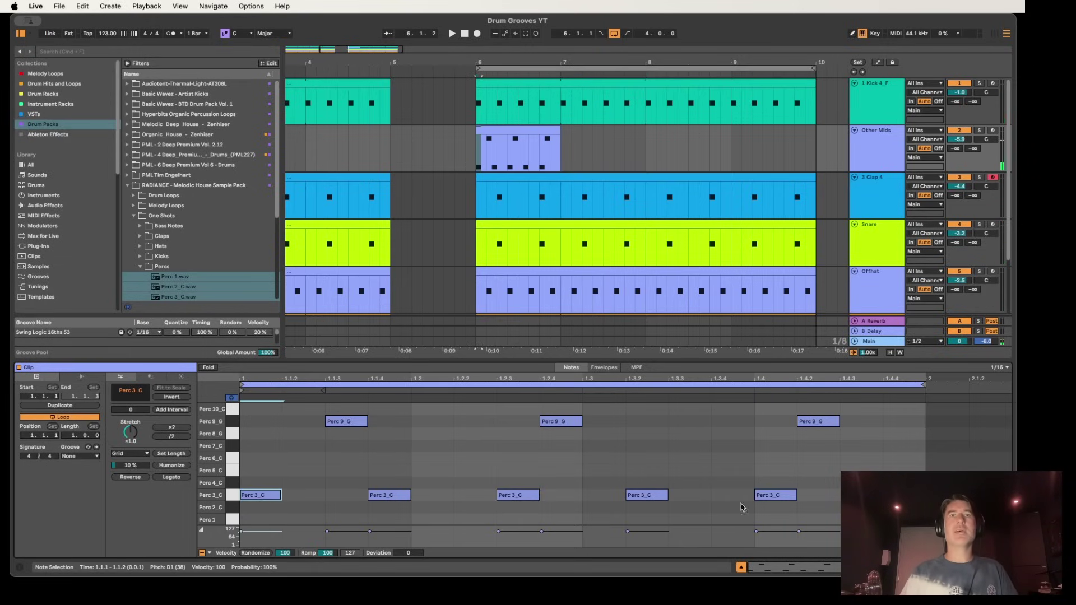
double_click(904, 495)
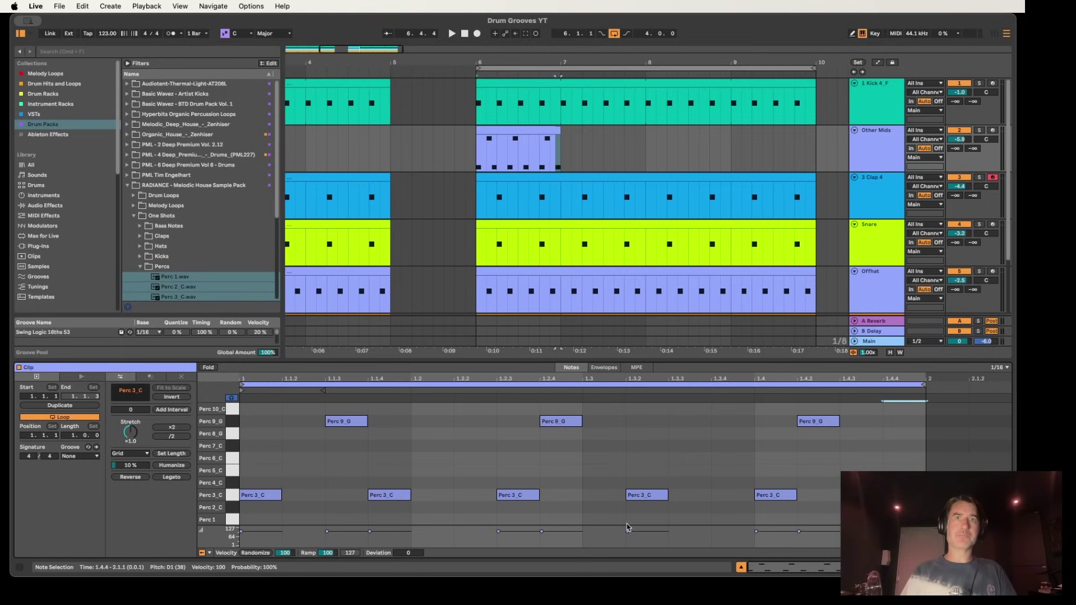
key(space)
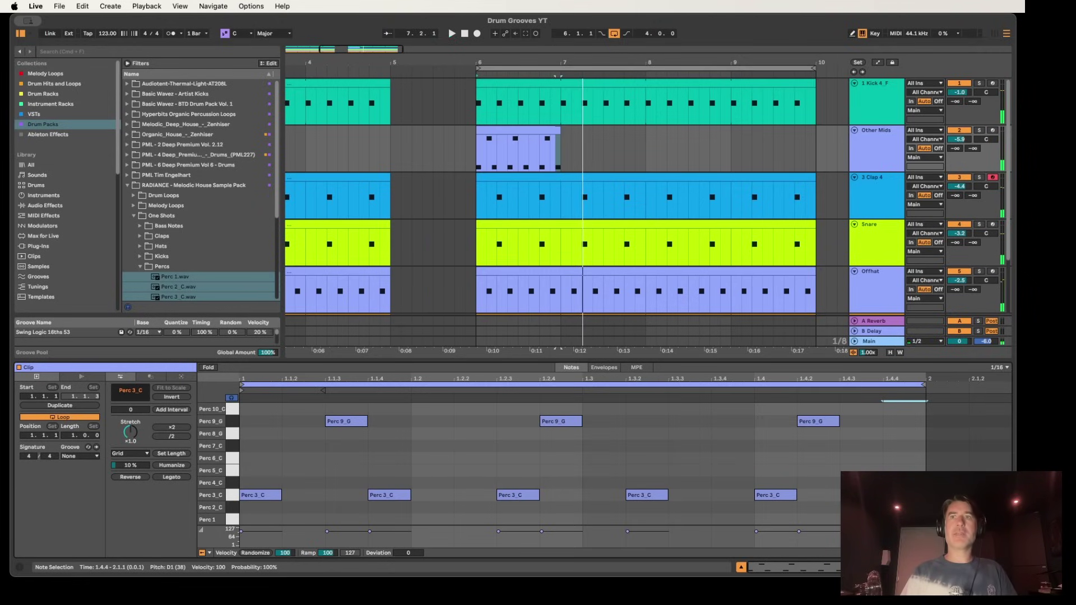
key(space)
click(264, 495)
key(Delete)
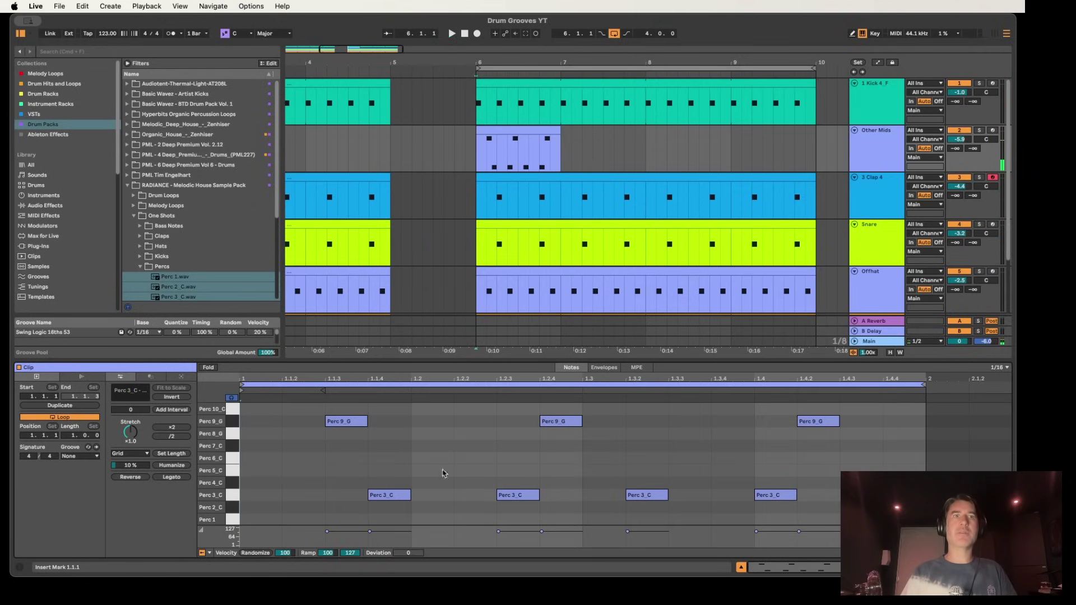
Extend the looped Other Mids clip to bar 10 and set the track volume to about -6.0 dB.
drag(559, 132, 816, 132)
key(space)
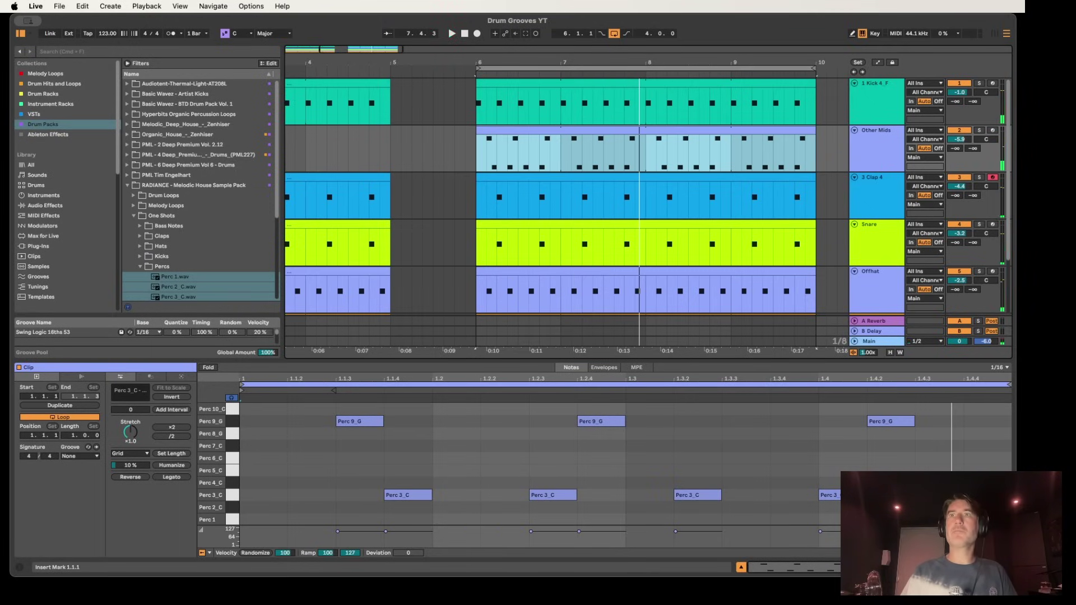
click(959, 139)
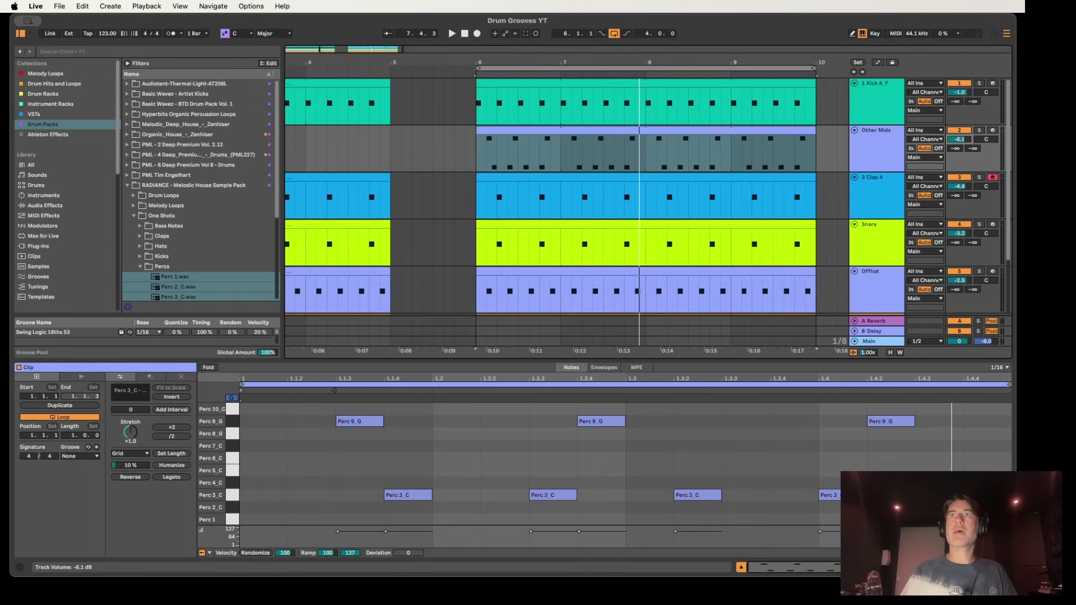
Lower the velocity of all three Perc 9_G notes to 72 while listening to the loop.
drag(954, 447, 242, 402)
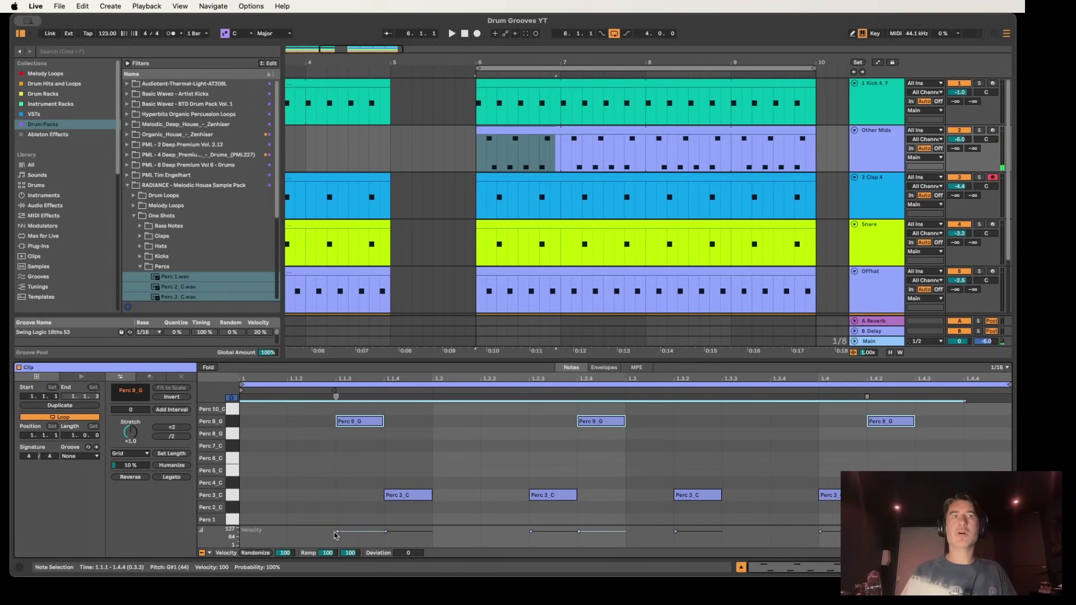
drag(338, 532, 337, 537)
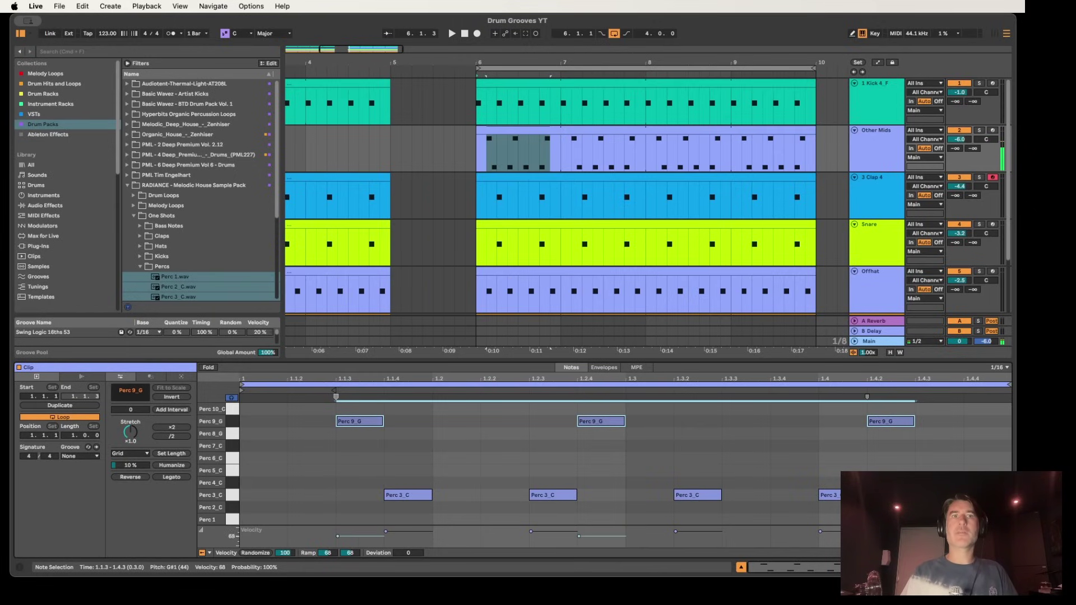
key(space)
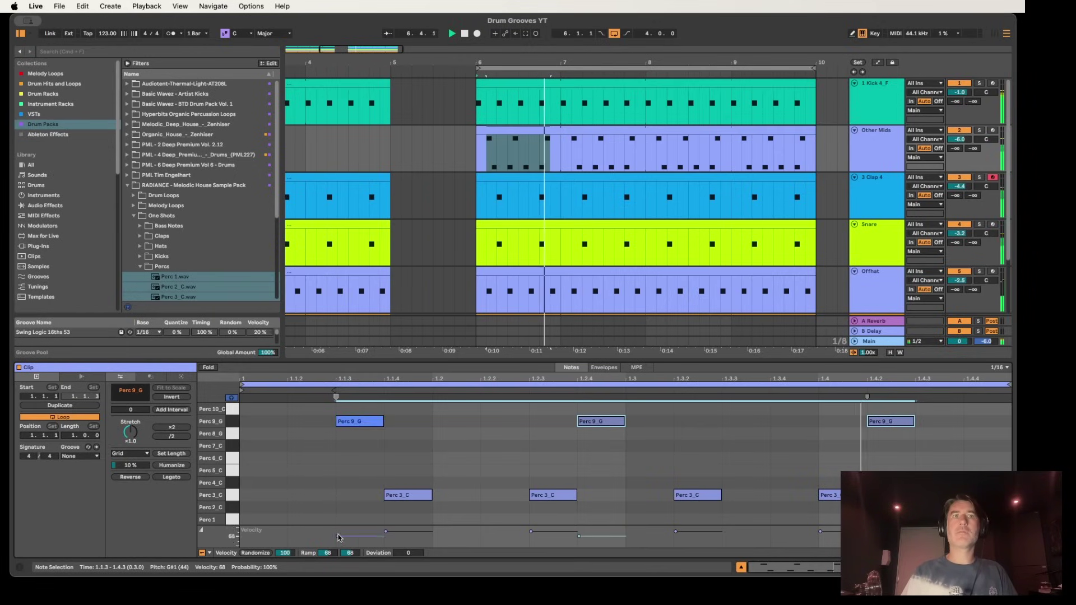
drag(579, 537, 579, 535)
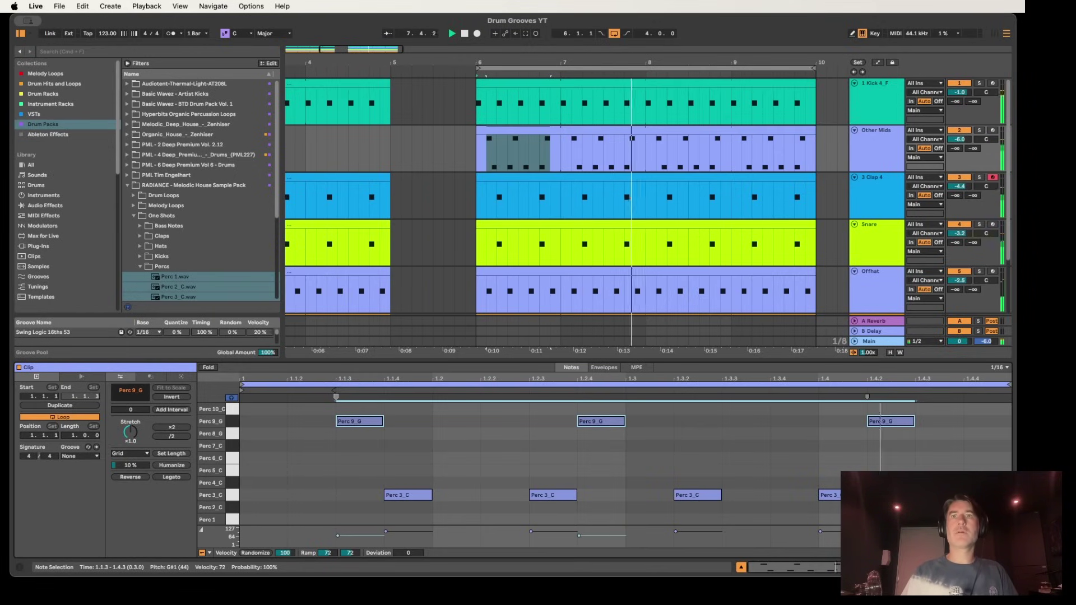
click(915, 442)
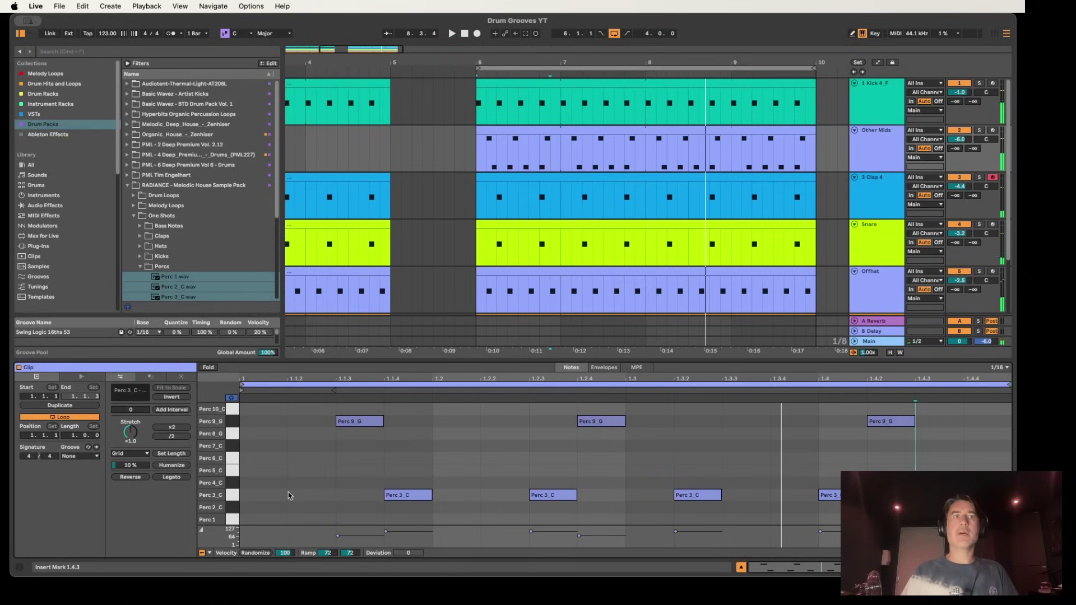
key(space)
double_click(266, 508)
drag(263, 508, 310, 510)
double_click(310, 509)
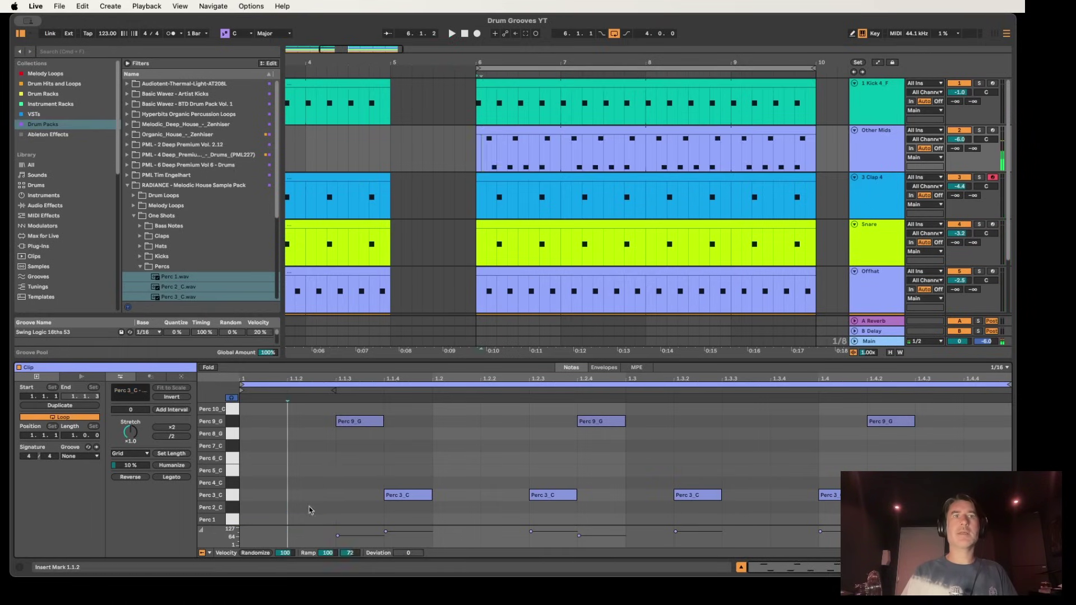
Add one-sixteenth Perc 2_C notes at 1.4.3 and 1.4.4 in the Other Mids clip and play the loop.
double_click(947, 508)
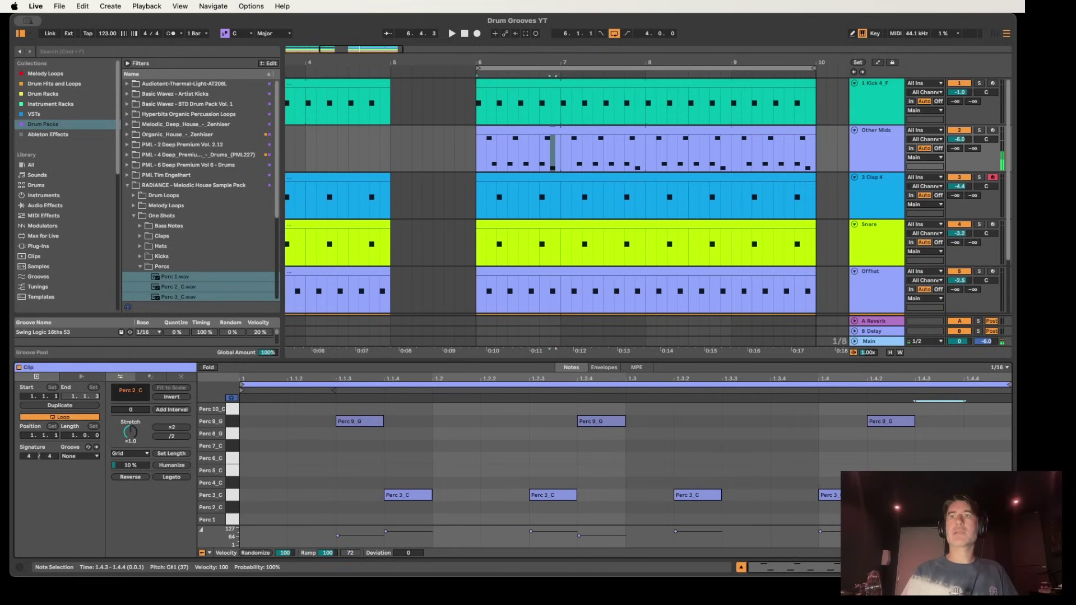
double_click(986, 508)
key(space)
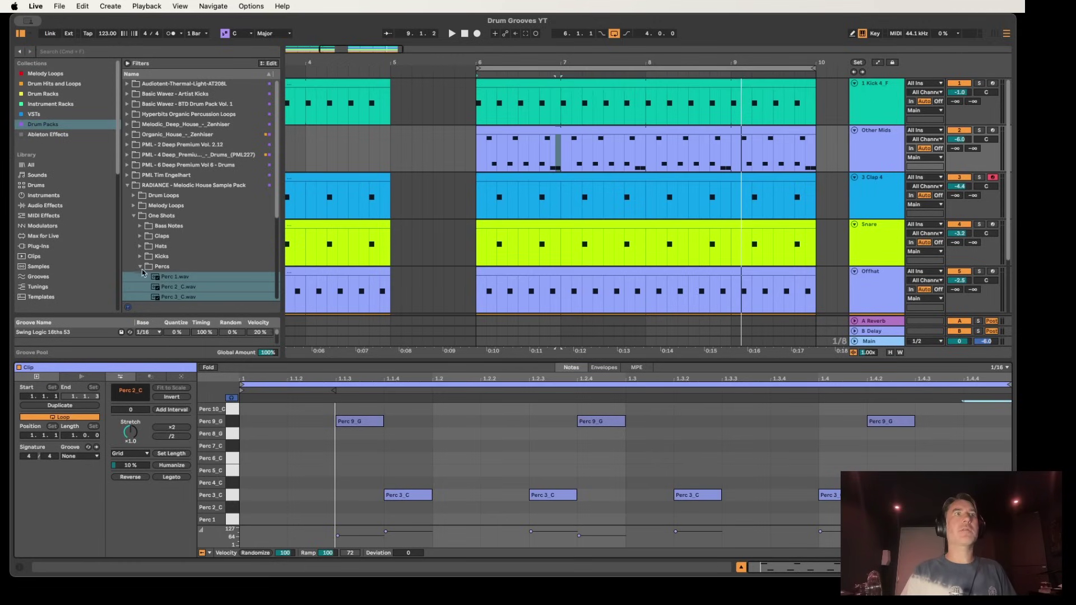
Open the Perc Loops folder under Drum Loops in the RADIANCE - Melodic House Sample Pack.
click(140, 267)
click(134, 197)
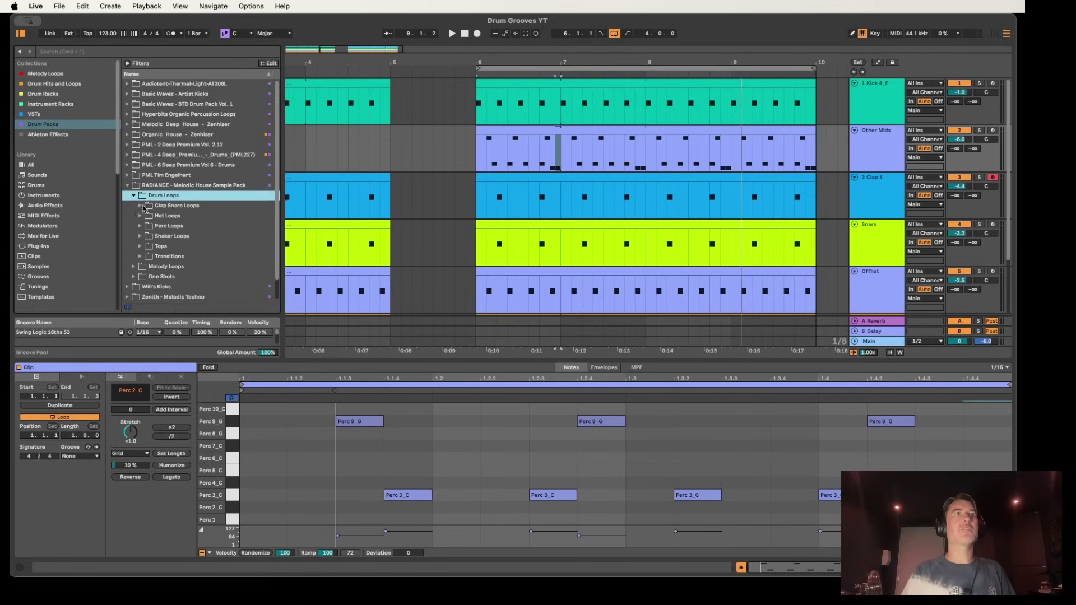
scroll(189, 225, down, 2)
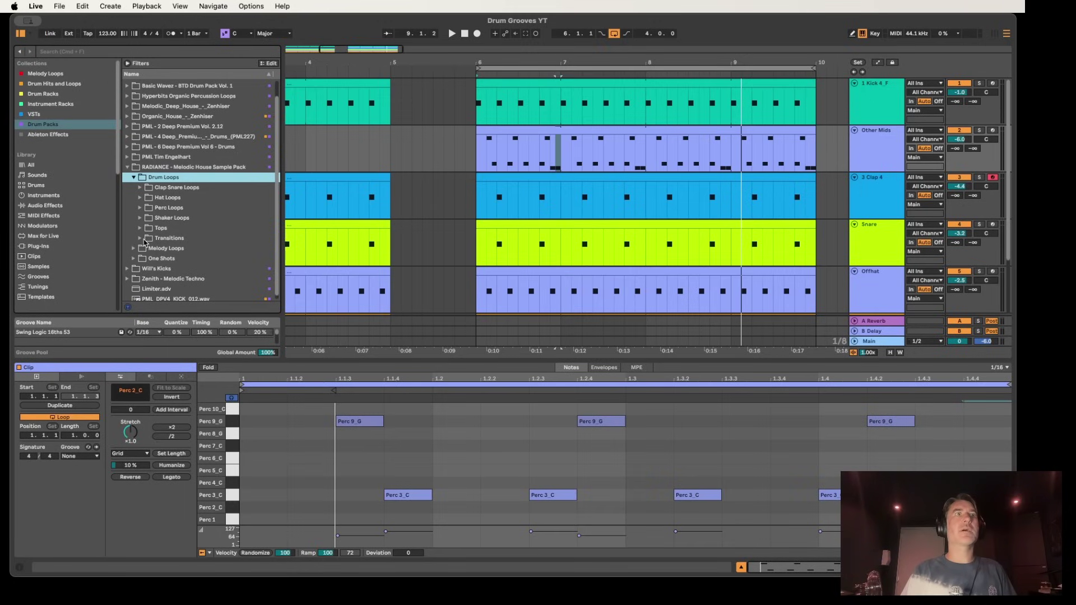
click(140, 208)
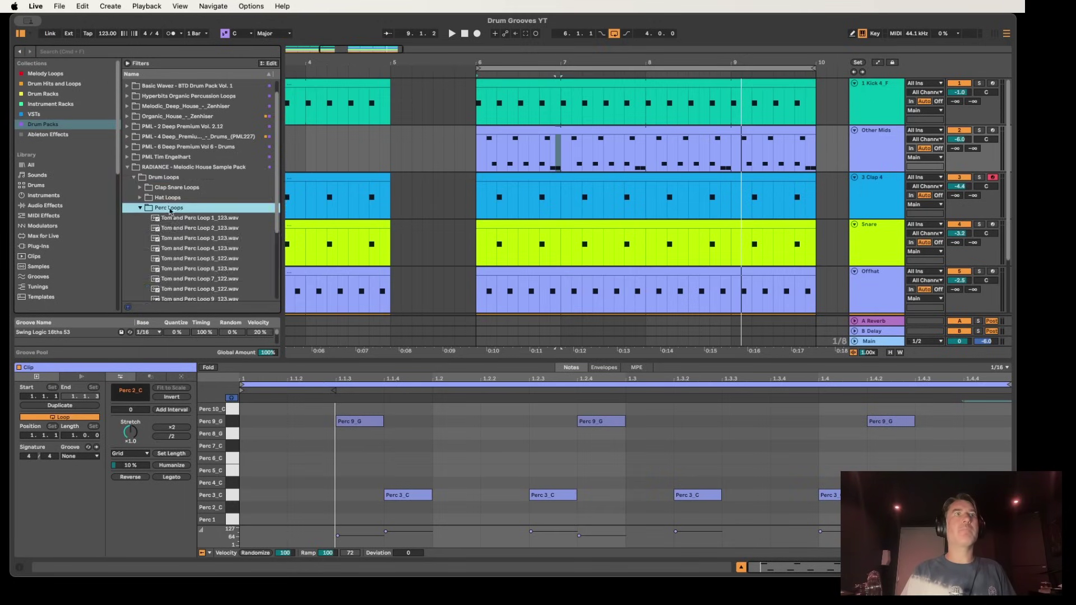
scroll(192, 217, down, 5)
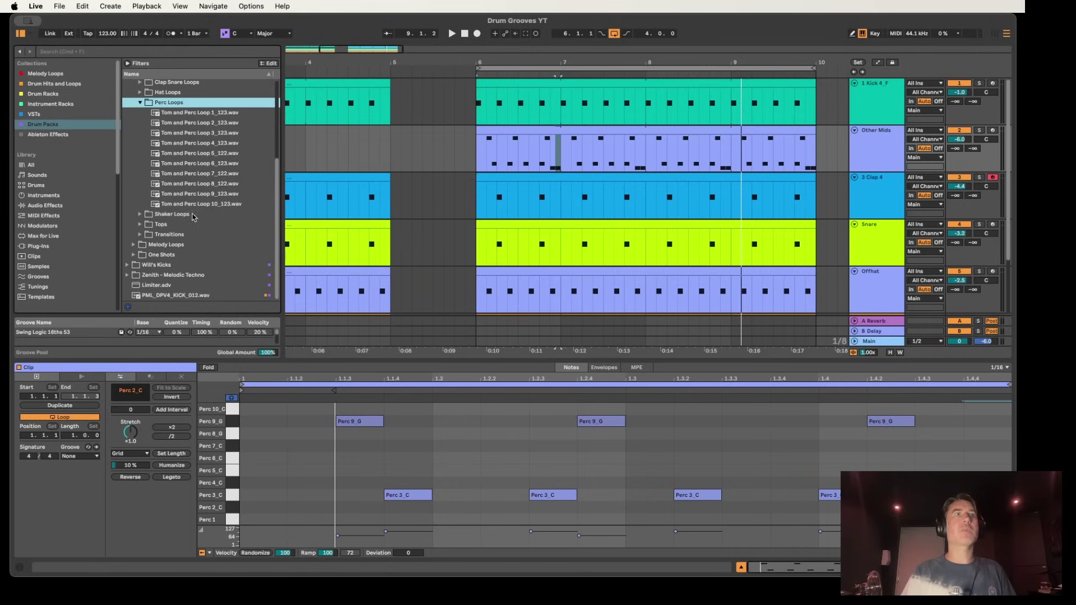
Audition the first five Tom and Perc loops, ending on Tom and Perc Loop 5_122.wav.
click(192, 125)
key(Down)
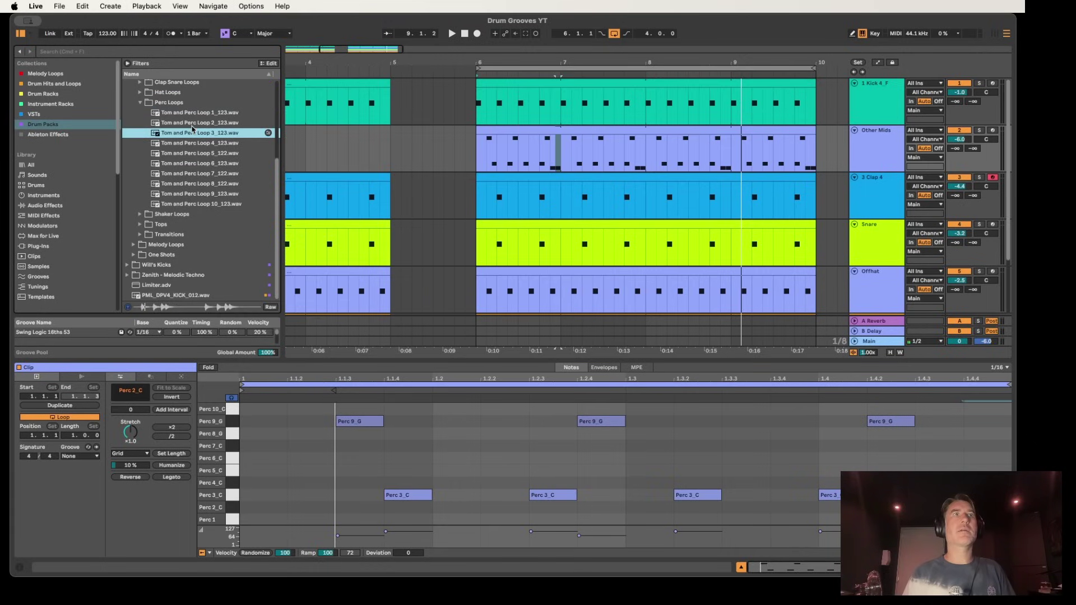
key(Up)
key(Up)
key(Down)
key(Down)
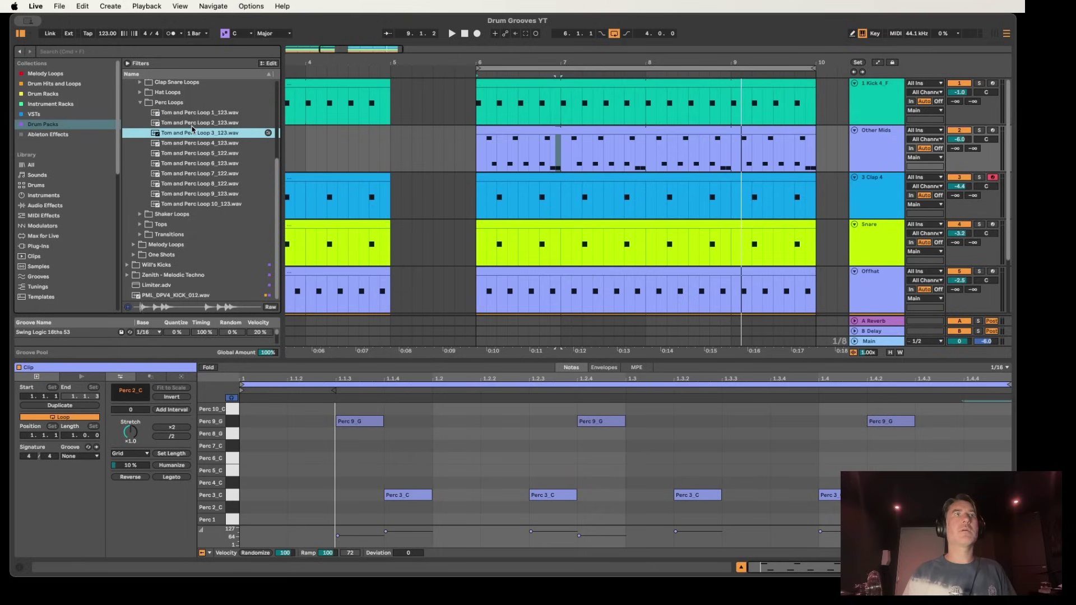
key(Down)
key(Down)
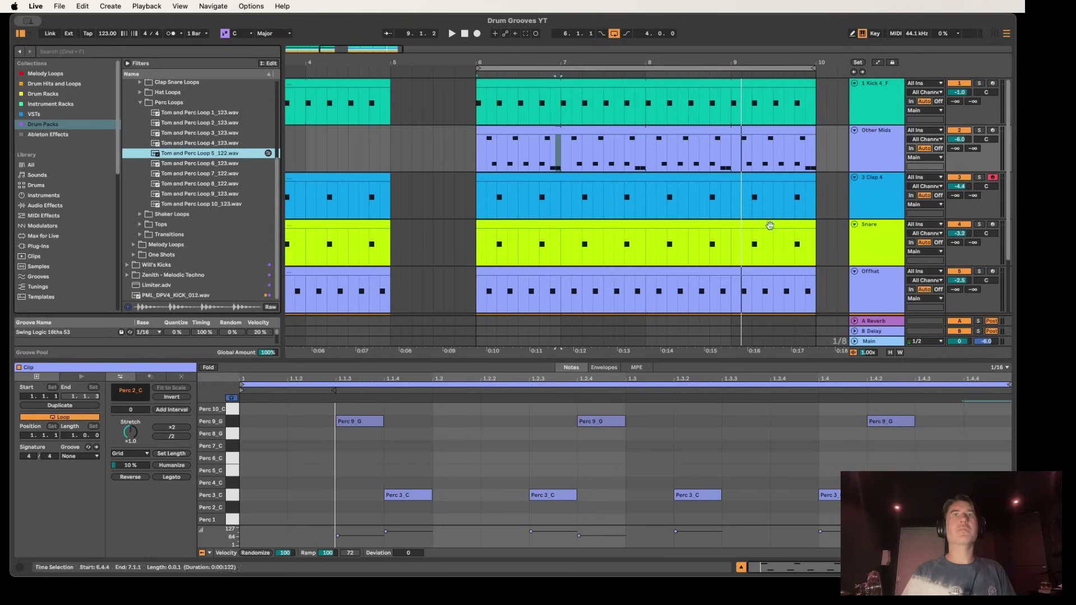
Create a Perc Loop audio track below Other Mids, place Tom and Perc Loop 5_122.wav on it at bar 6, and play the section.
right_click(881, 146)
click(911, 238)
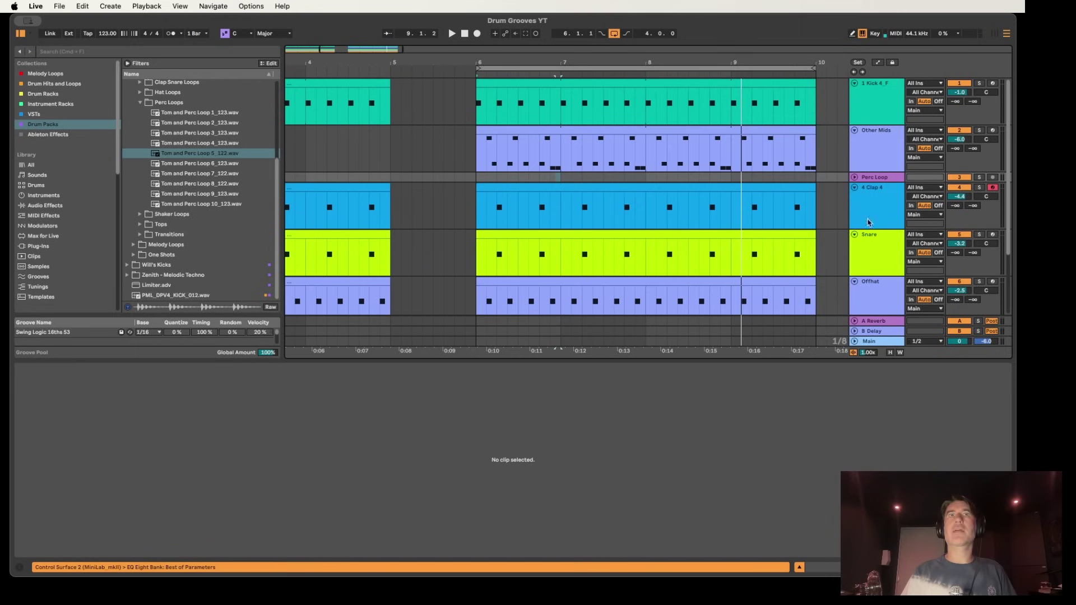
drag(216, 155, 480, 179)
click(854, 177)
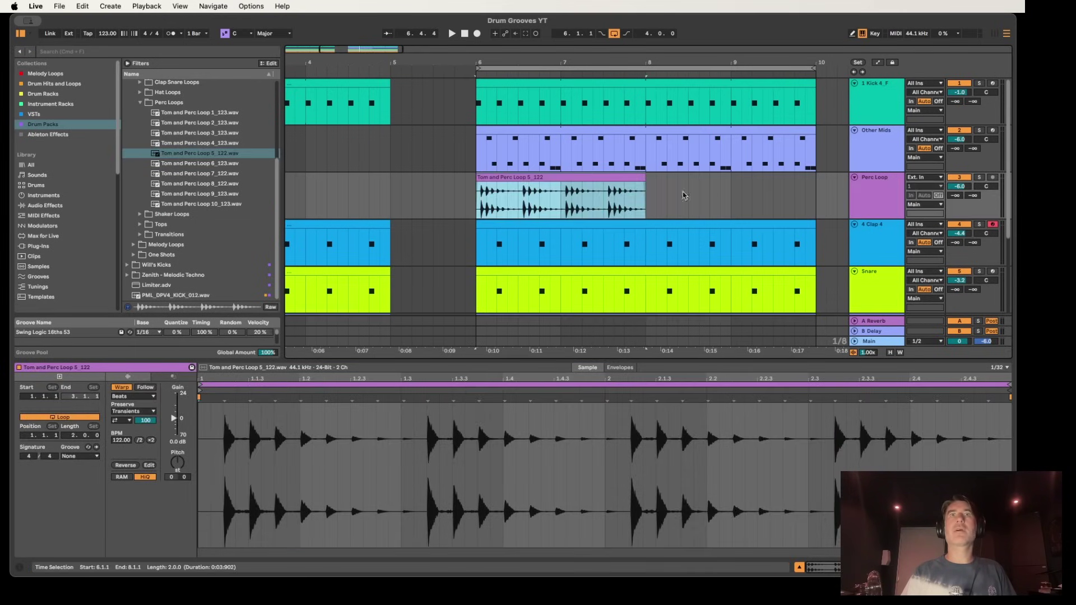
key(space)
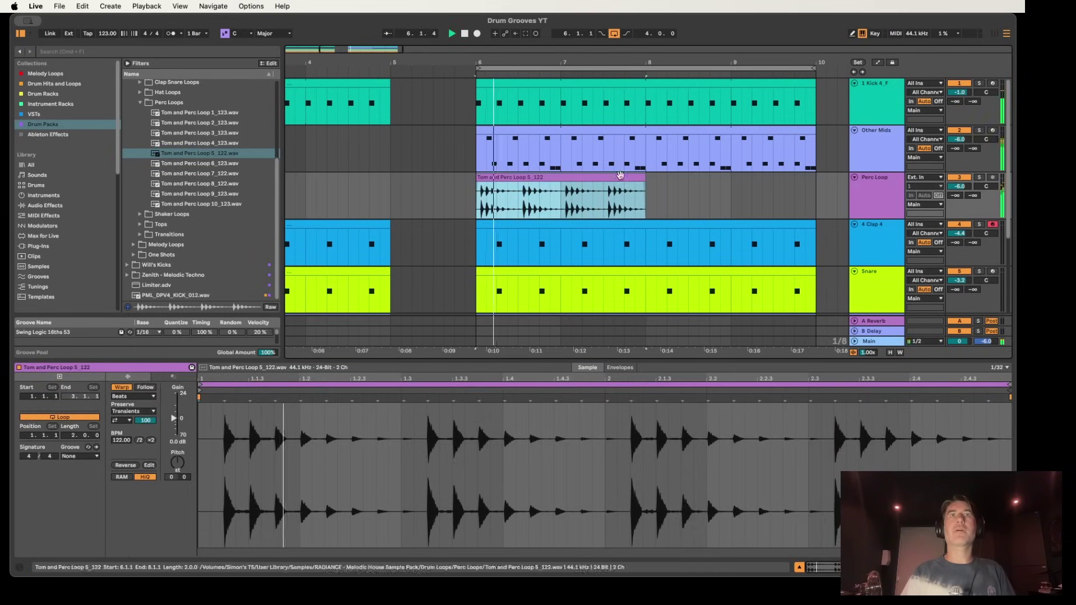
Set the Perc Loop track volume to -16.9 dB and repeat the loop's first half bar at bars 6, 7, 8 and 9.
drag(959, 186, 960, 208)
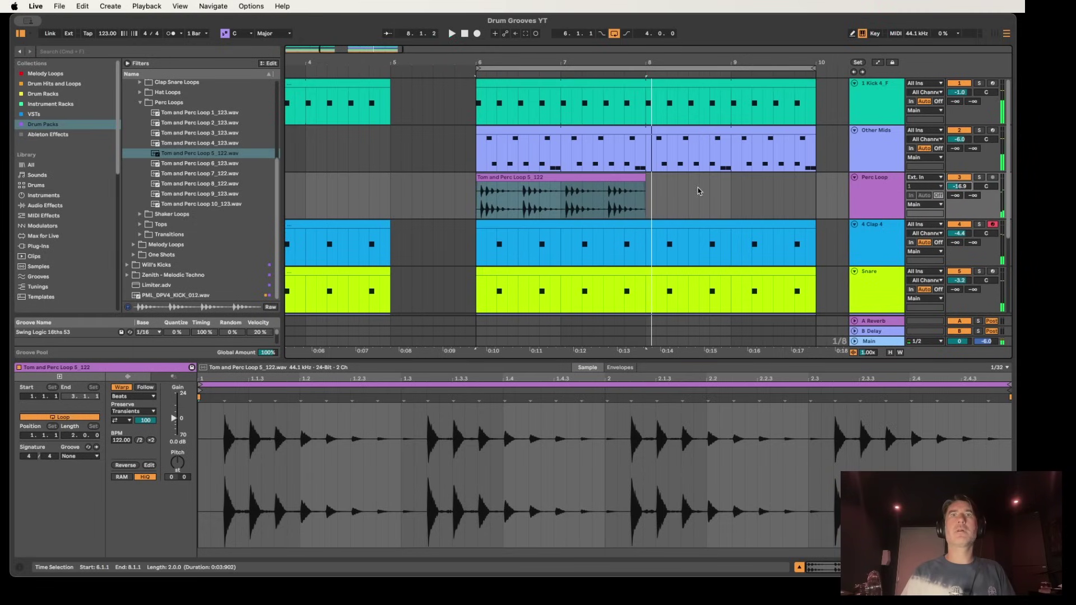
drag(646, 177, 746, 182)
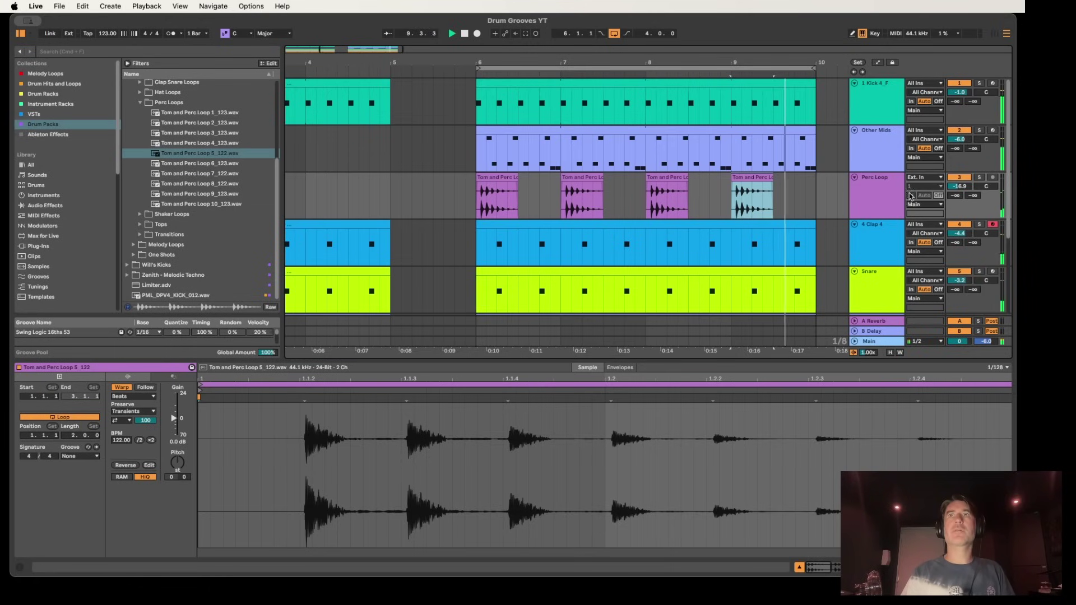
Band-limit the Perc Loop track with EQ Eight, low cut at 107 Hz and high cut at 653 Hz, and set its volume to -19.2 dB.
click(891, 186)
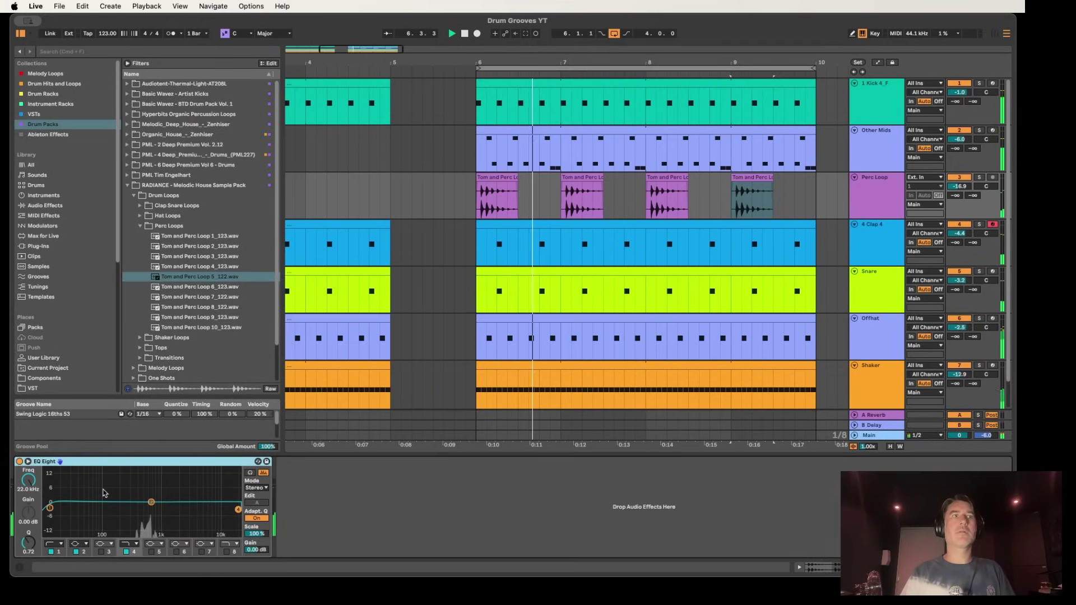
drag(237, 511, 150, 506)
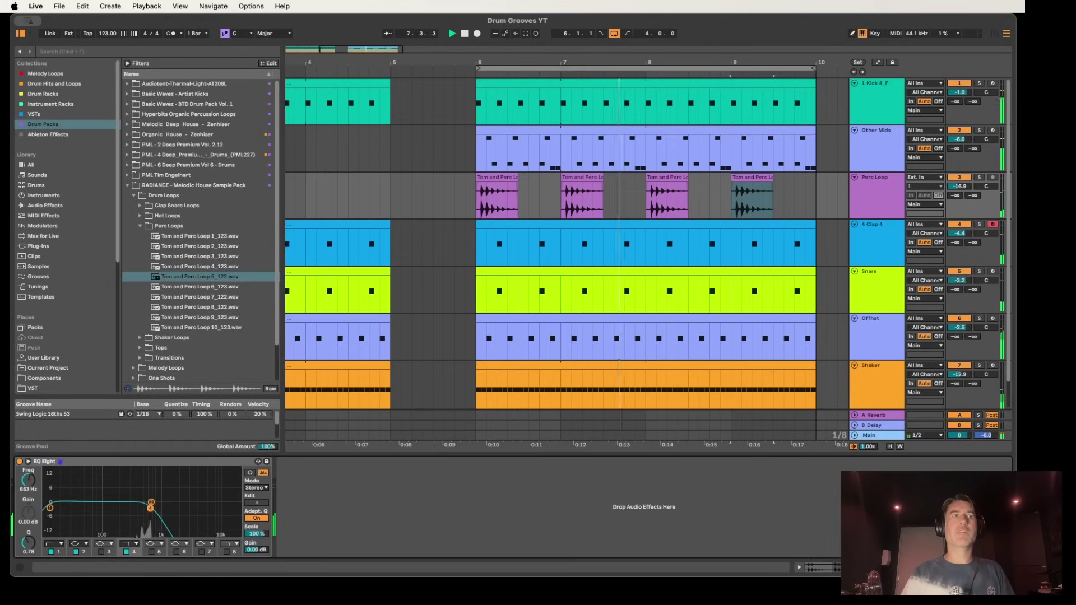
drag(56, 508, 111, 510)
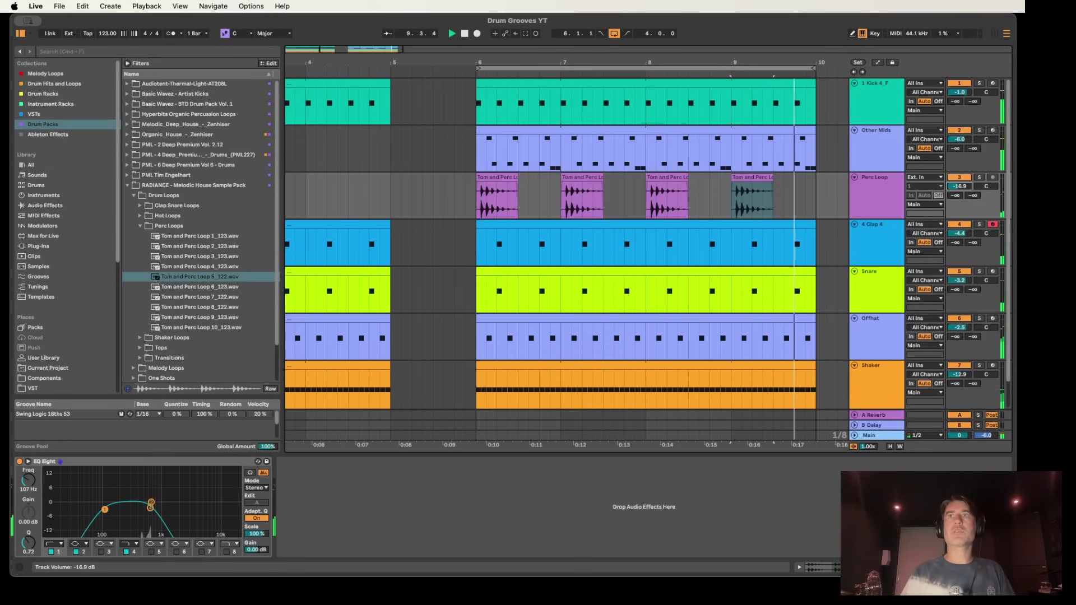
drag(959, 186, 960, 191)
Add a Delay to the Perc Loop track with filter width 5.42, feedback 20% and dry/wet 17%.
click(45, 206)
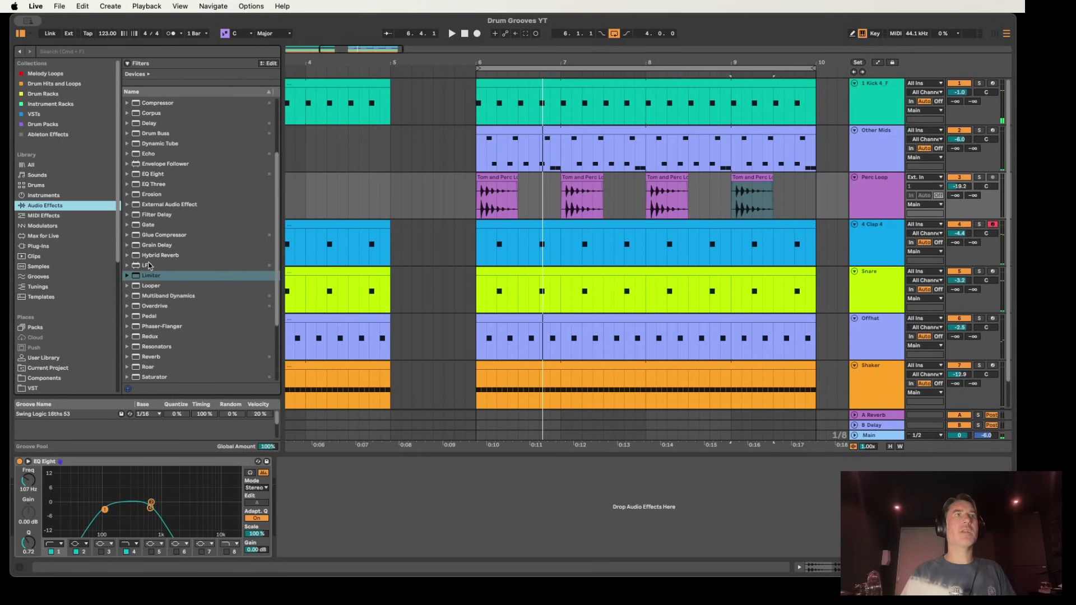
scroll(151, 209, up, 2)
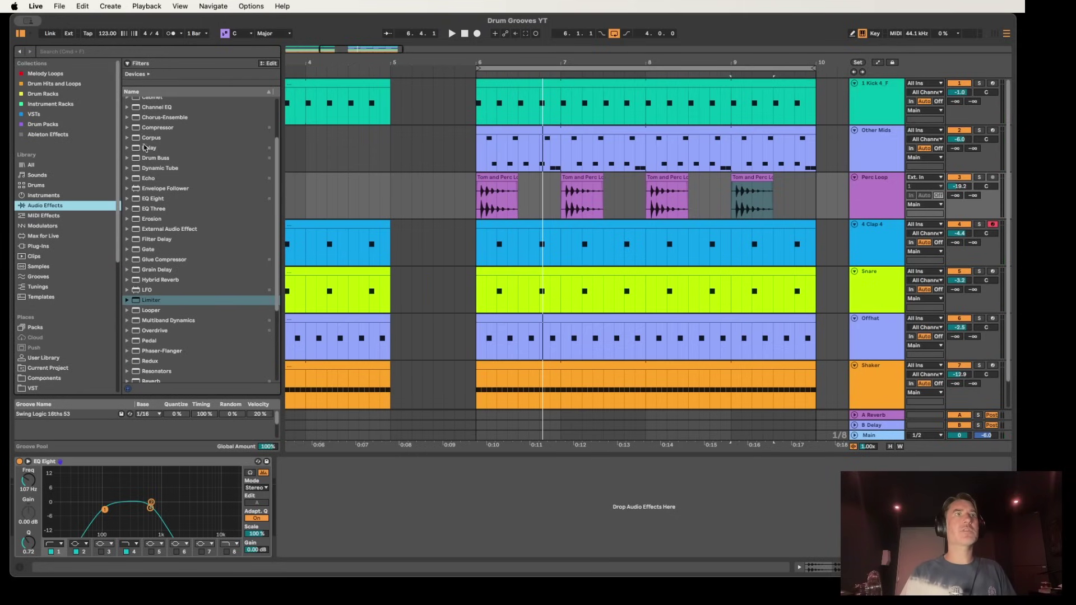
drag(145, 147, 315, 372)
drag(394, 504, 394, 504)
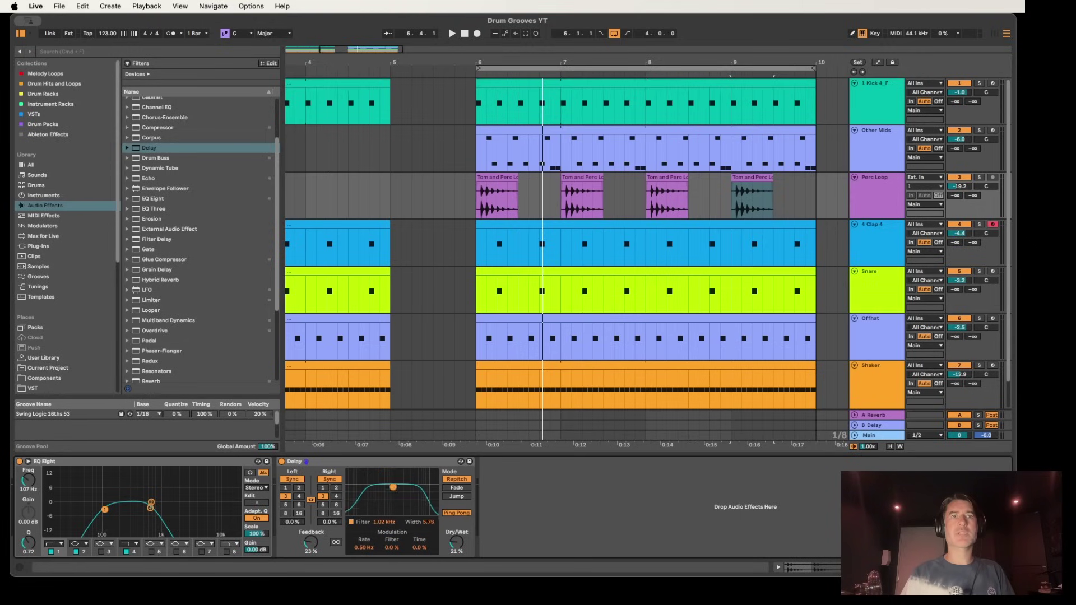
key(space)
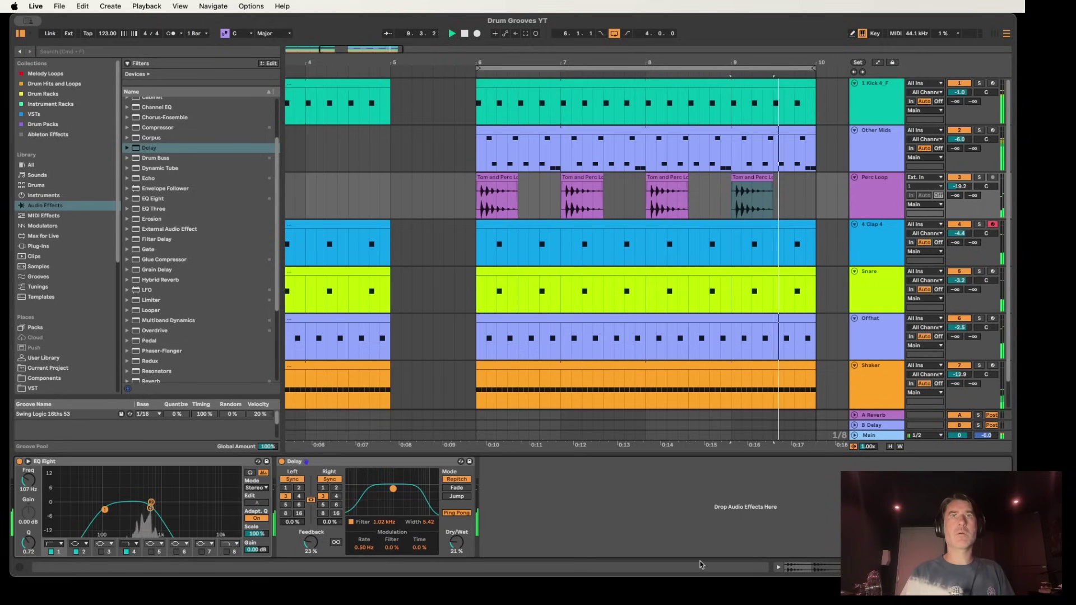
drag(457, 542, 456, 549)
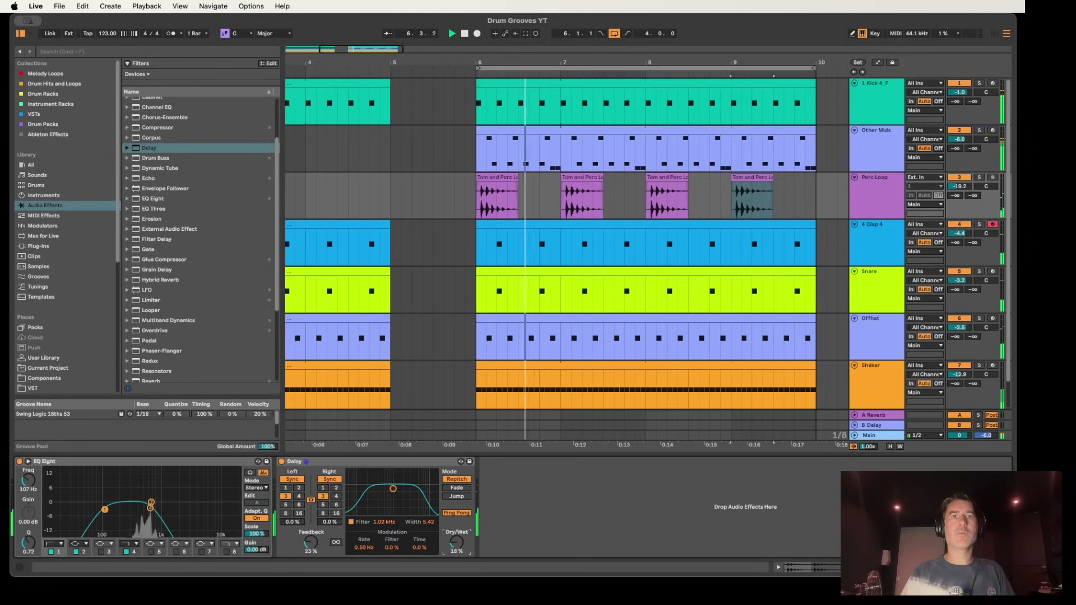
drag(310, 541, 310, 545)
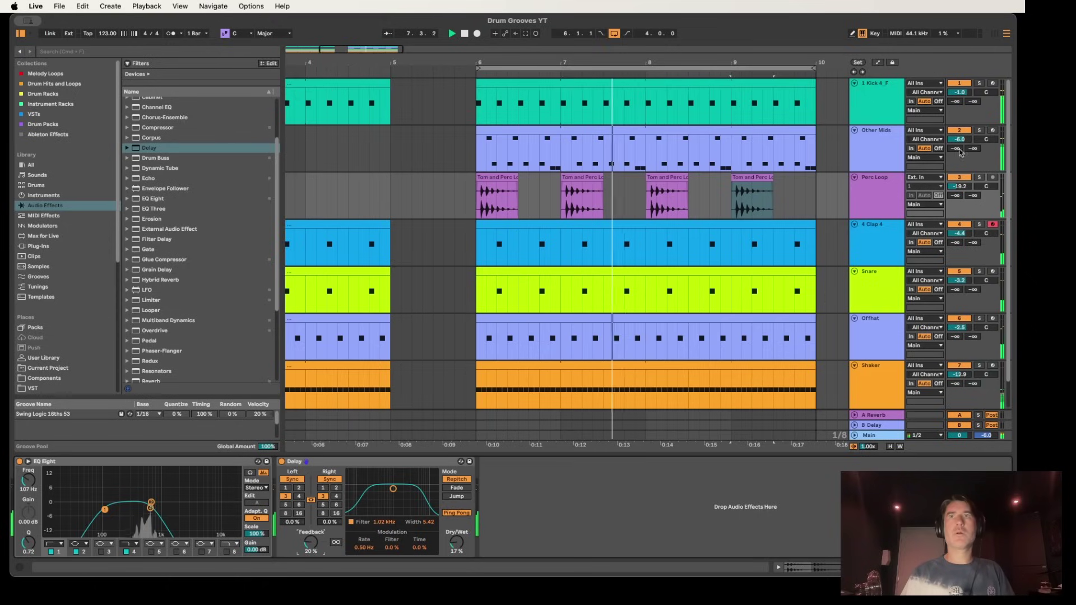
Set the Perc Loop track volume to -20.6 dB and replay the groove from bar 6.
drag(957, 188, 957, 188)
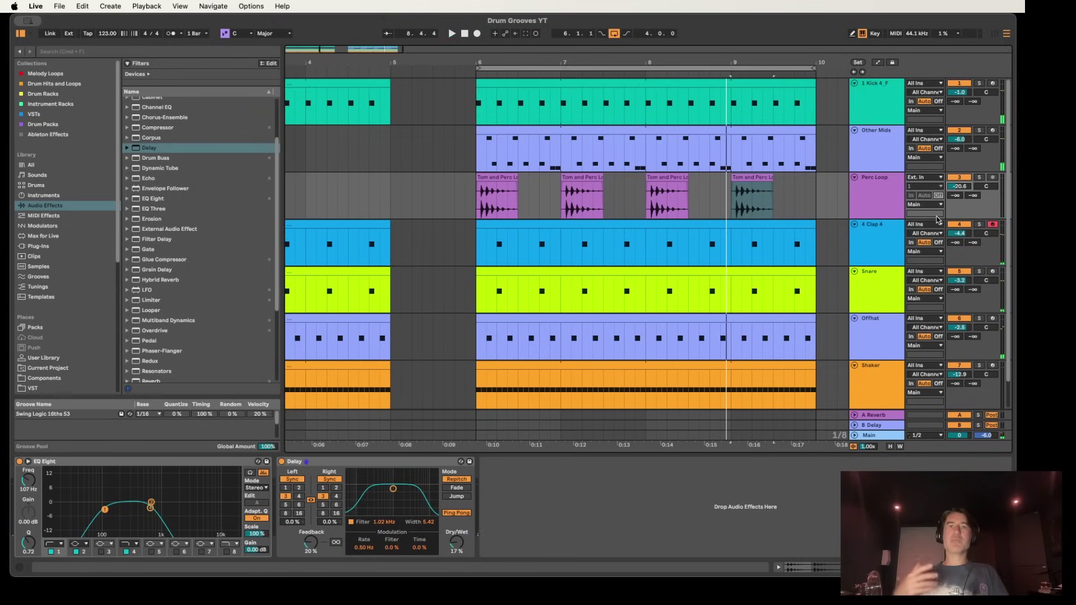
key(space)
click(666, 132)
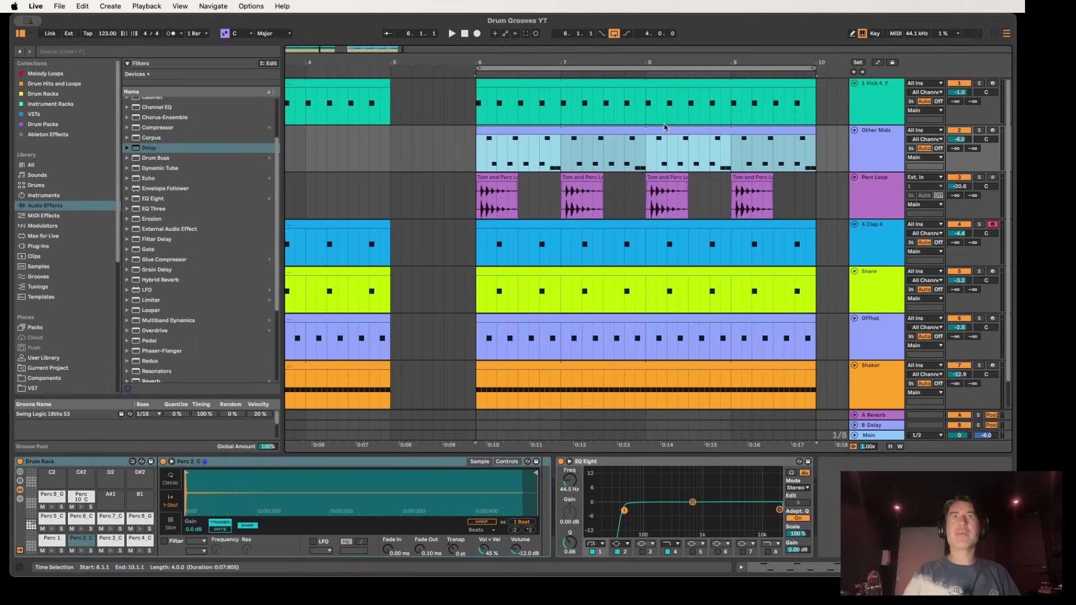
key(space)
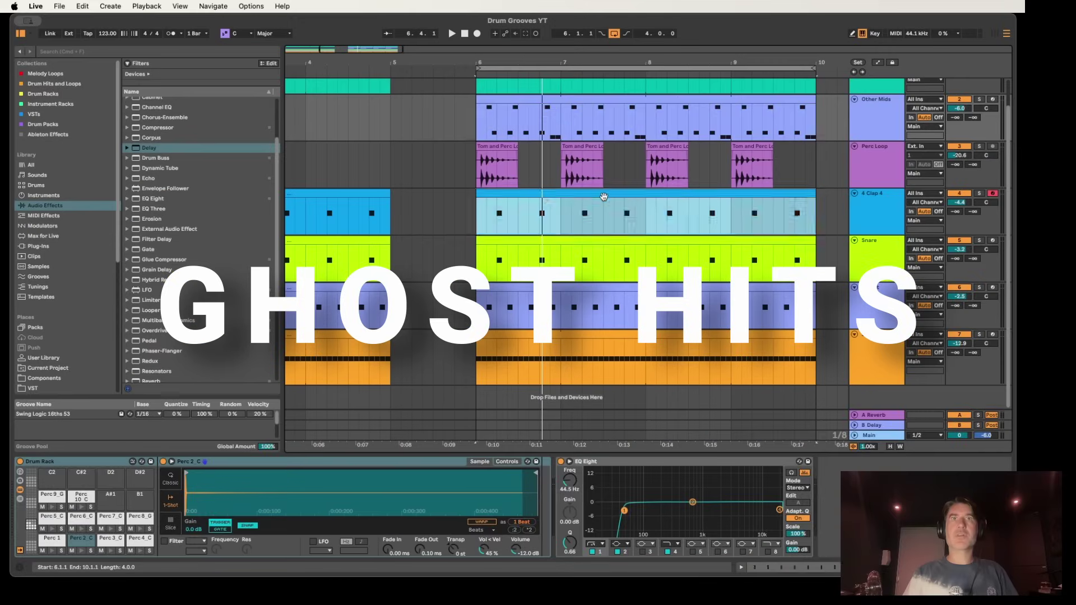
Add C3 ghost notes with velocity 1 at 2.2.2 and 2.4.4 in the four-bar Clap 4 clip, auditioning the loop.
click(598, 199)
scroll(356, 427, down, 3)
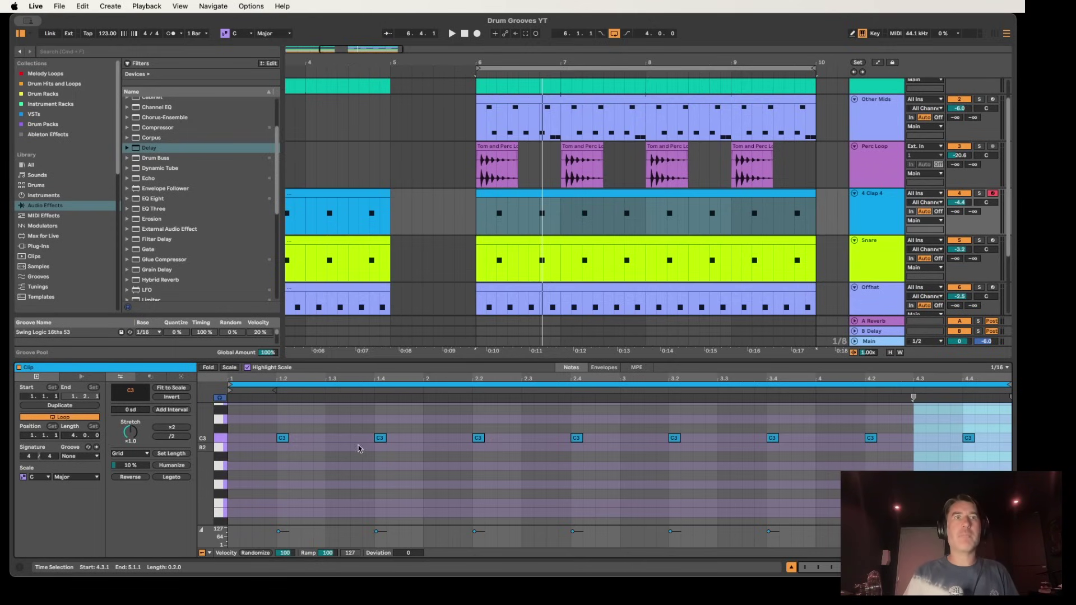
key(space)
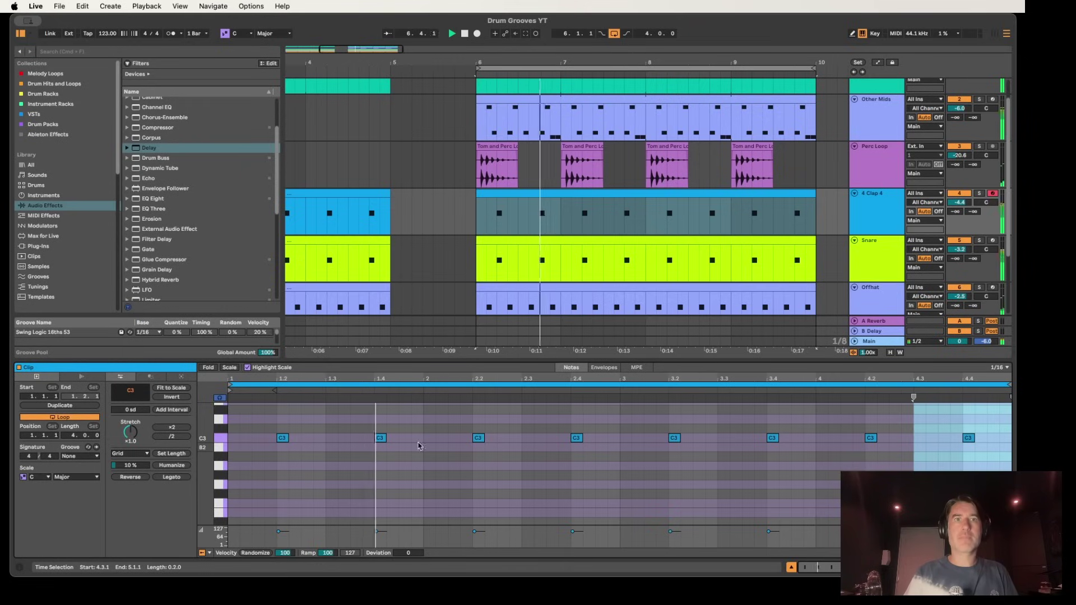
double_click(490, 442)
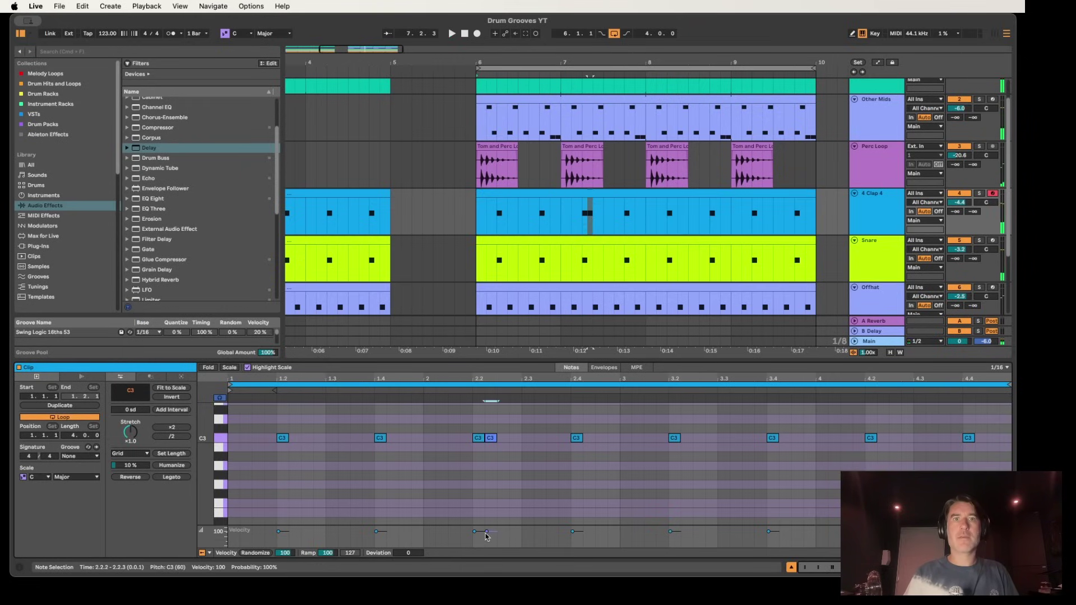
key(space)
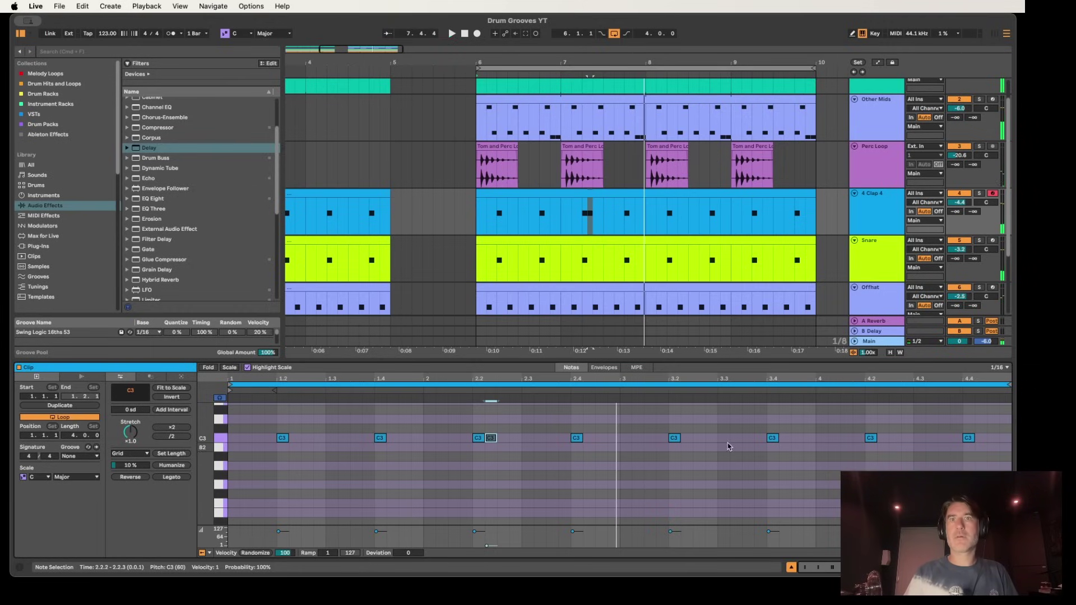
double_click(613, 440)
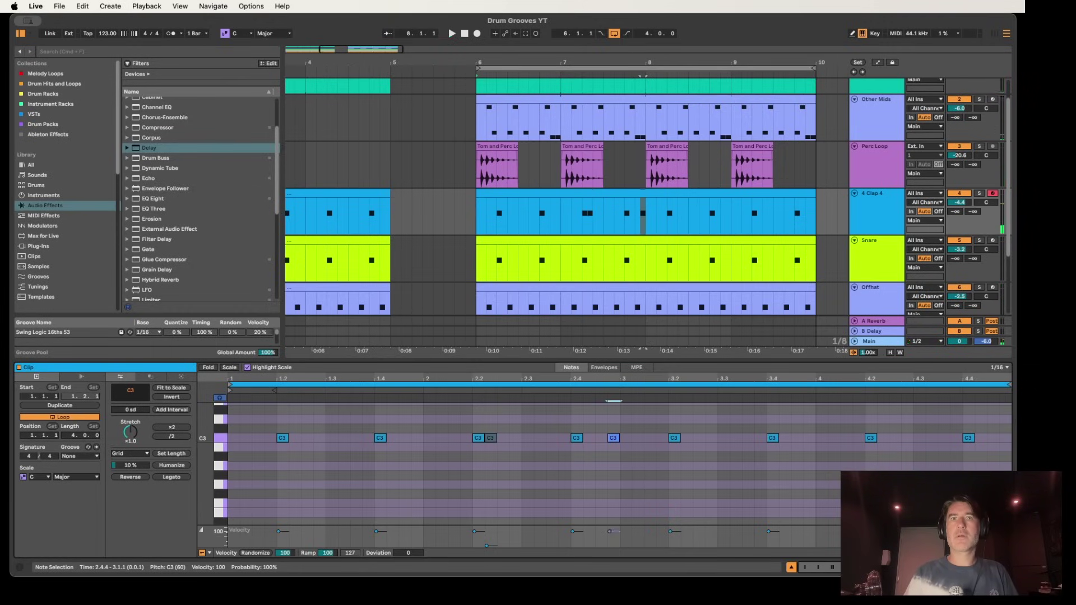
key(space)
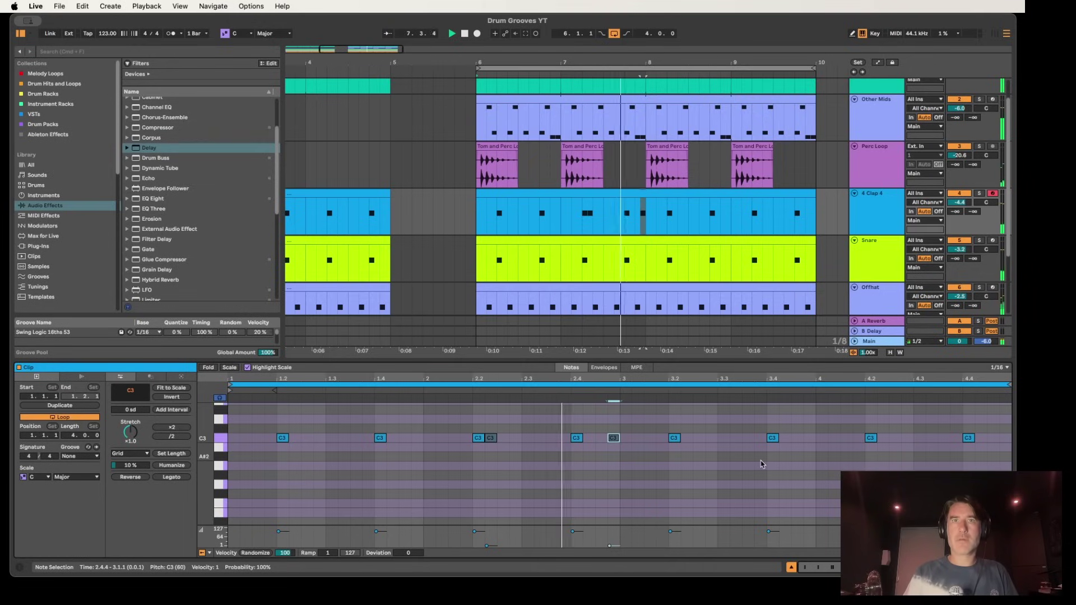
key(space)
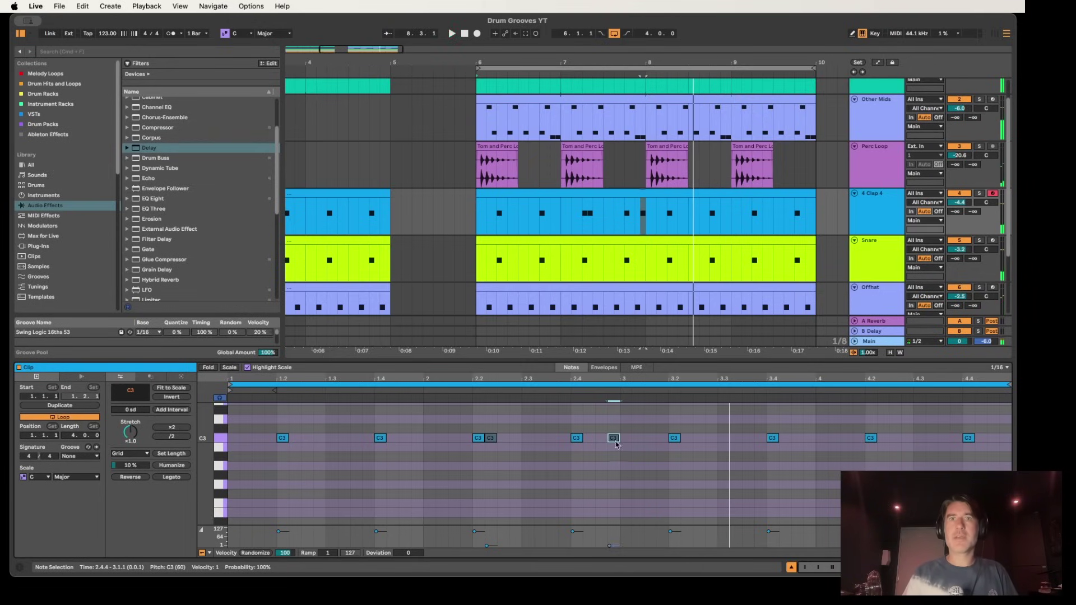
Duplicate the clap clip's first two bars of notes over bars 3 and 4 and add a velocity 1 ghost note at 3.2.3.
drag(617, 447, 227, 421)
key(super+d)
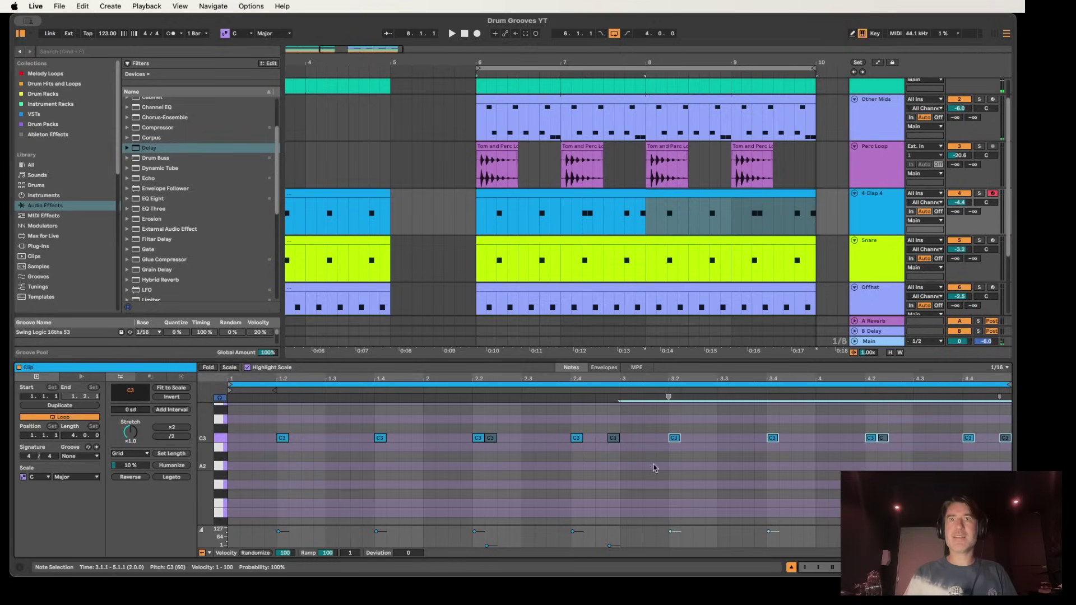
double_click(700, 439)
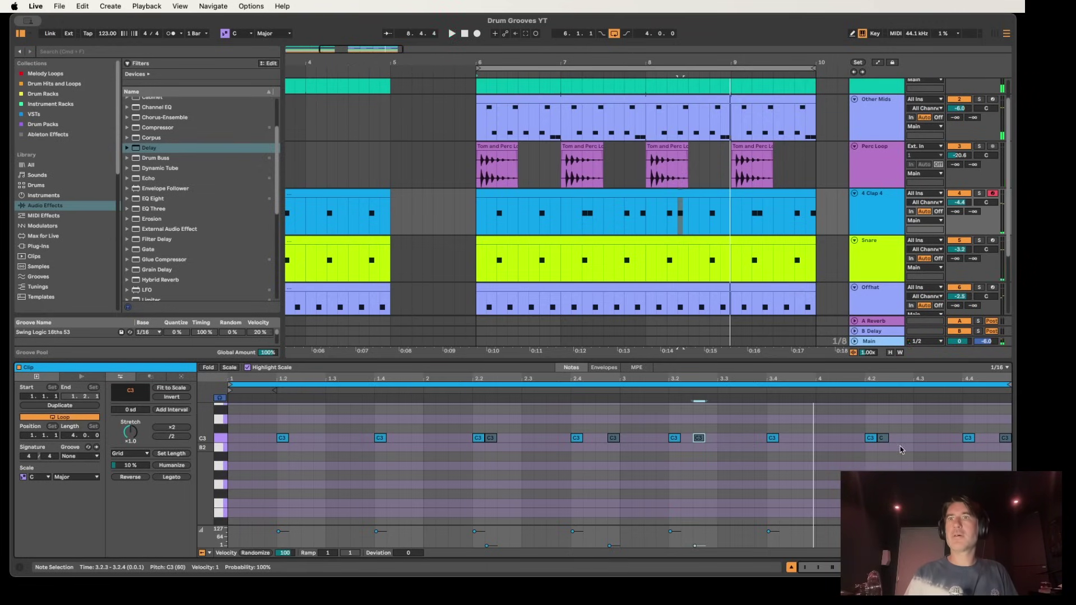
Add C3 ghost notes with velocity 1 at 2.4.4, 4.4.3 and 4.4.4 in the four-bar Snare clip.
click(676, 241)
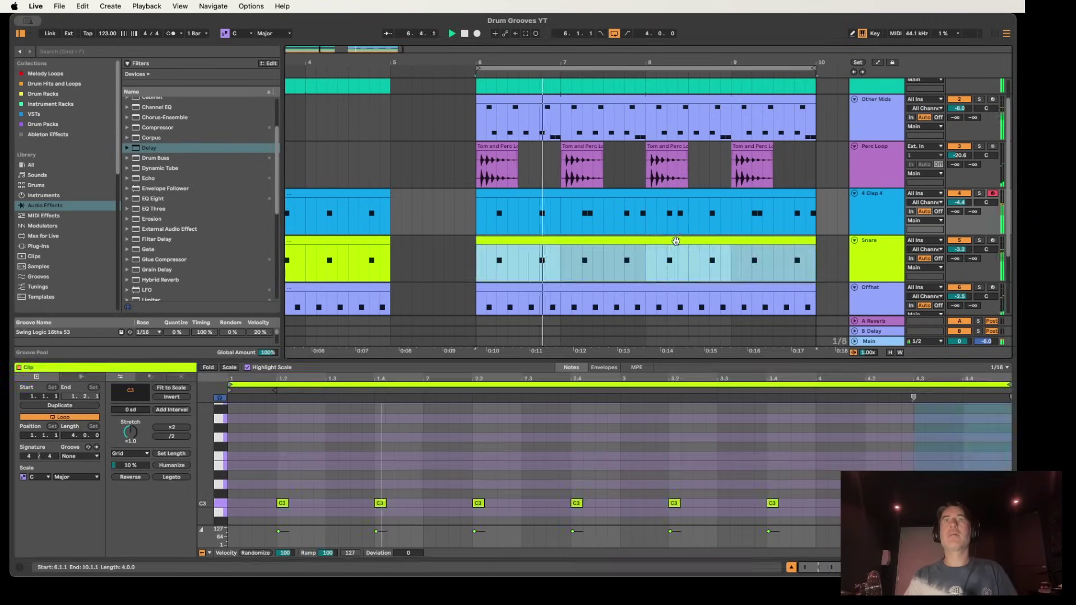
scroll(615, 488, down, 2)
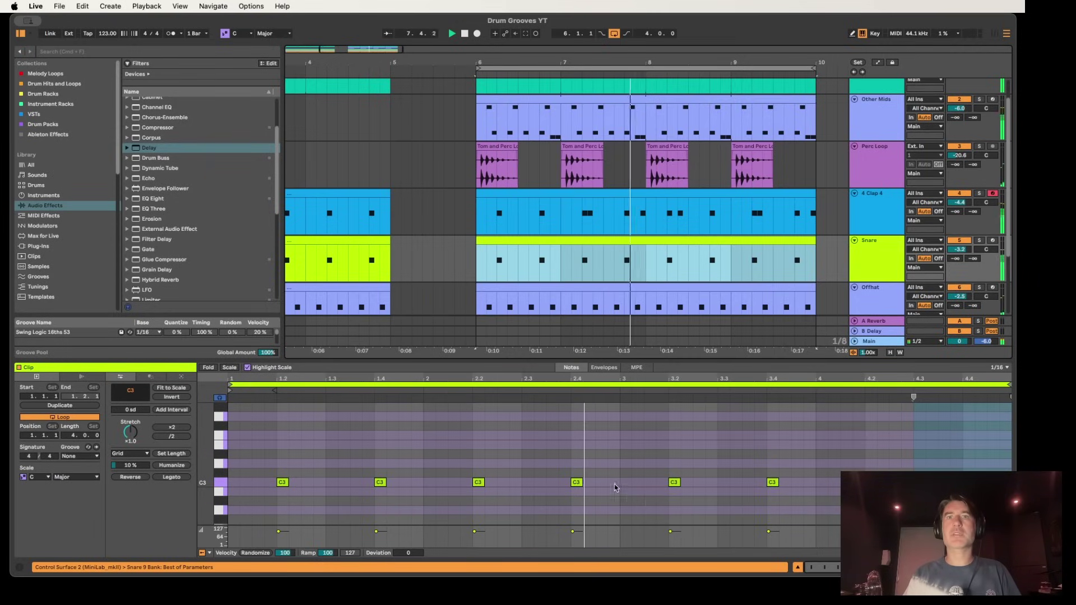
double_click(615, 485)
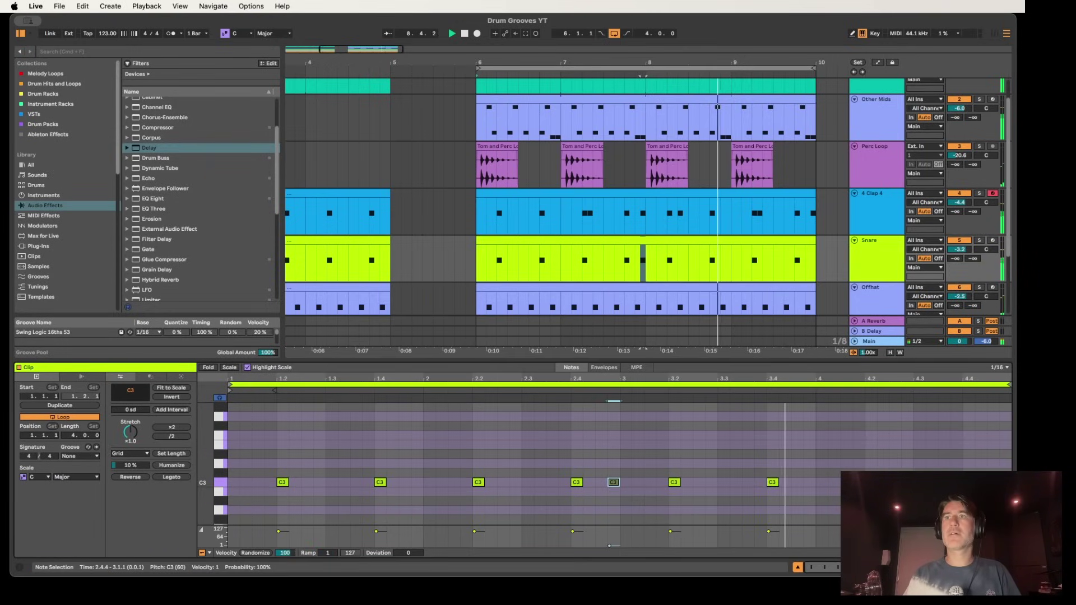
double_click(1006, 482)
double_click(993, 482)
mouse_move(984, 471)
mouse_down()
mouse_move(1007, 501)
mouse_move(993, 541)
mouse_up()
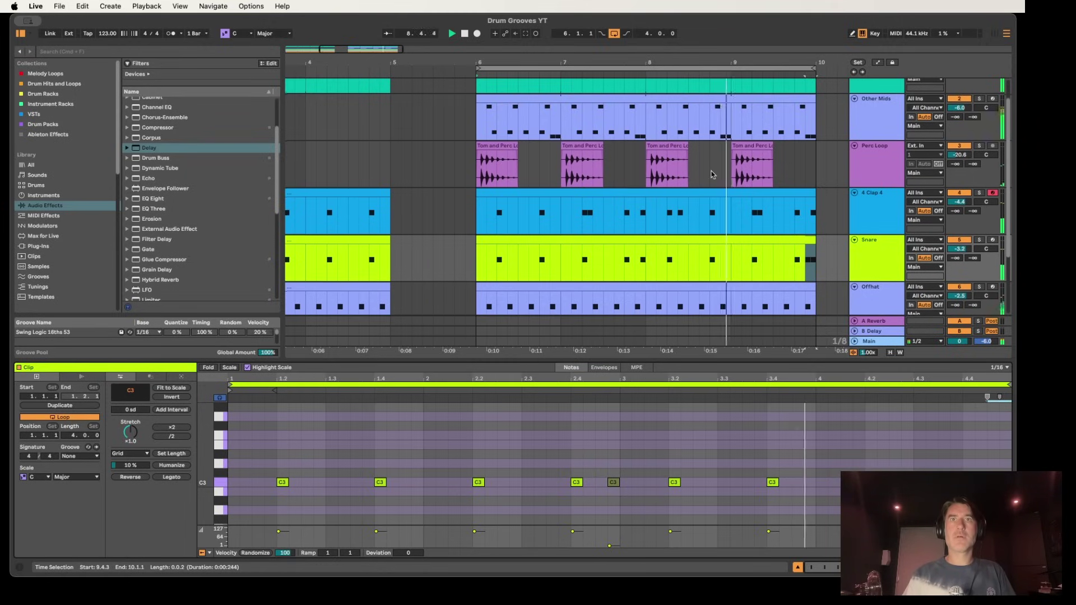
Add C3 ghost notes to the Offhat clip at 1.2.4 with velocity 38 and at 2.2.4 with velocity 42.
scroll(638, 259, down, 2)
click(639, 259)
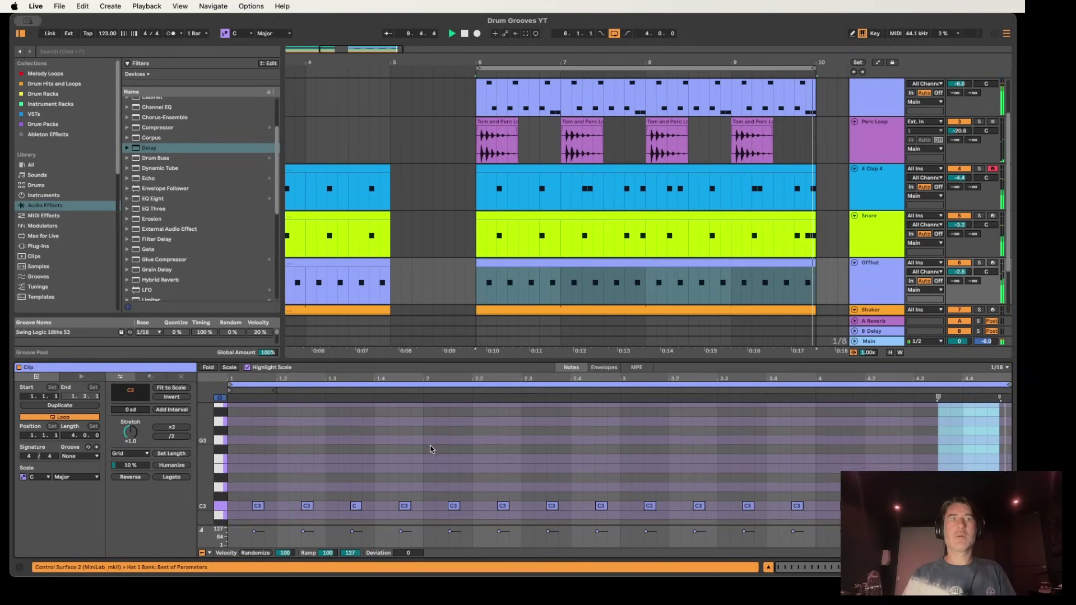
double_click(317, 463)
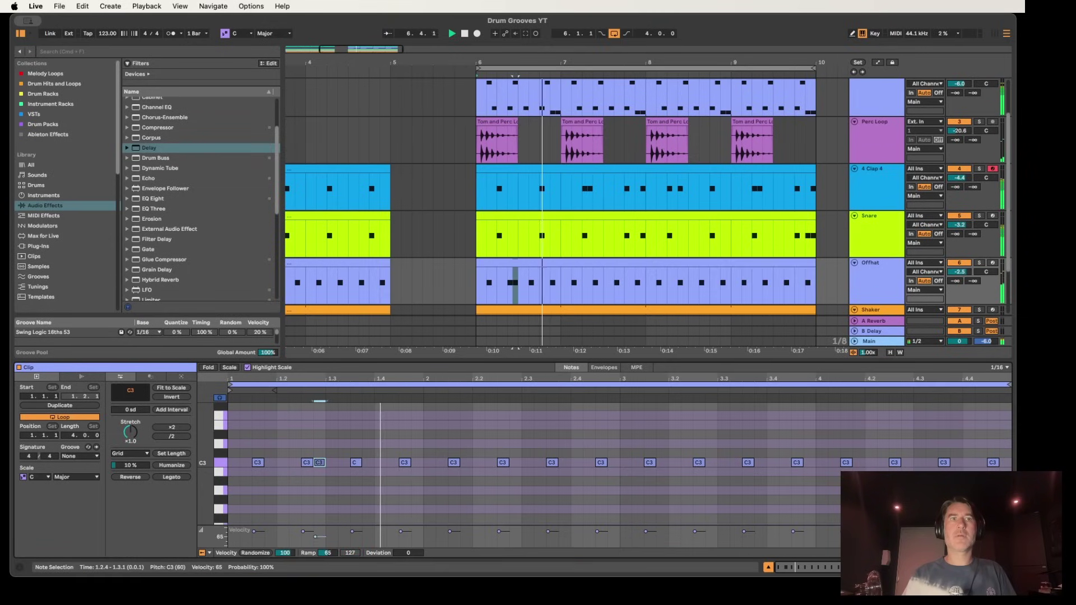
drag(315, 532, 315, 541)
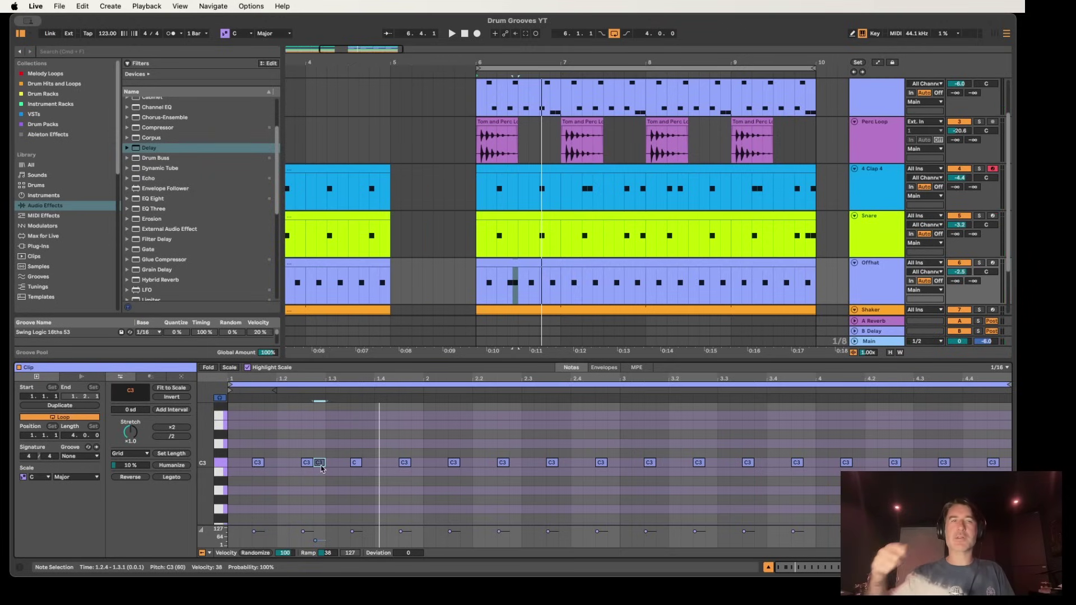
key(space)
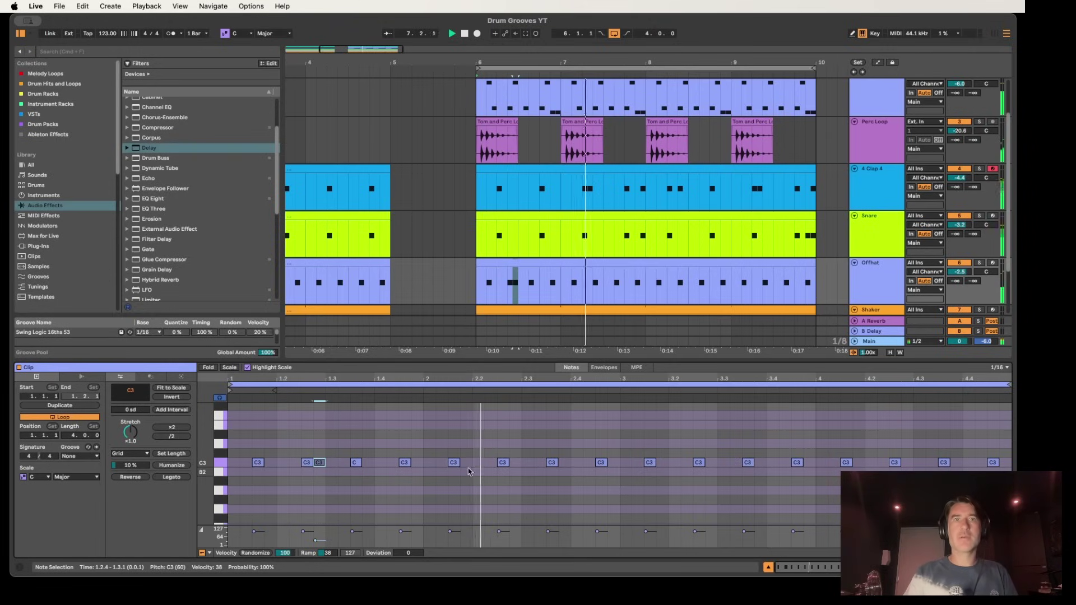
double_click(515, 462)
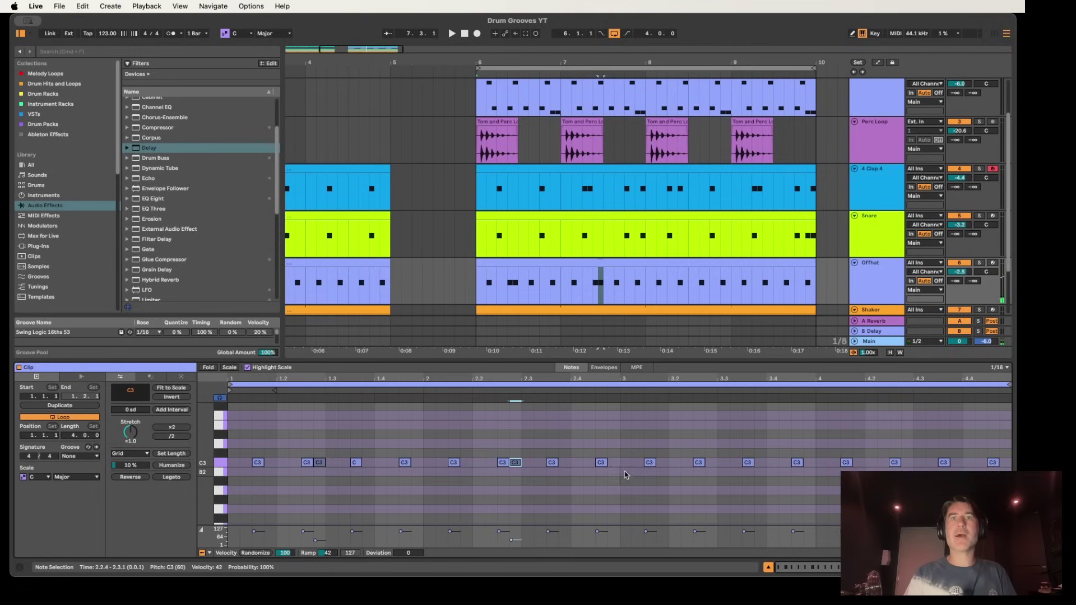
drag(613, 474, 247, 422)
key(ctrl+d)
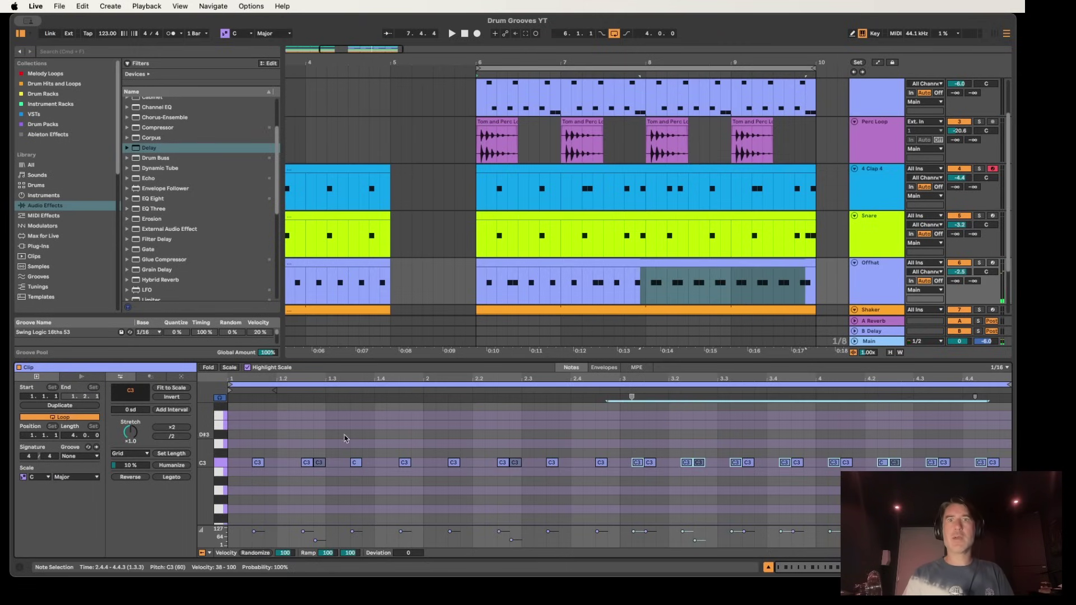
click(584, 442)
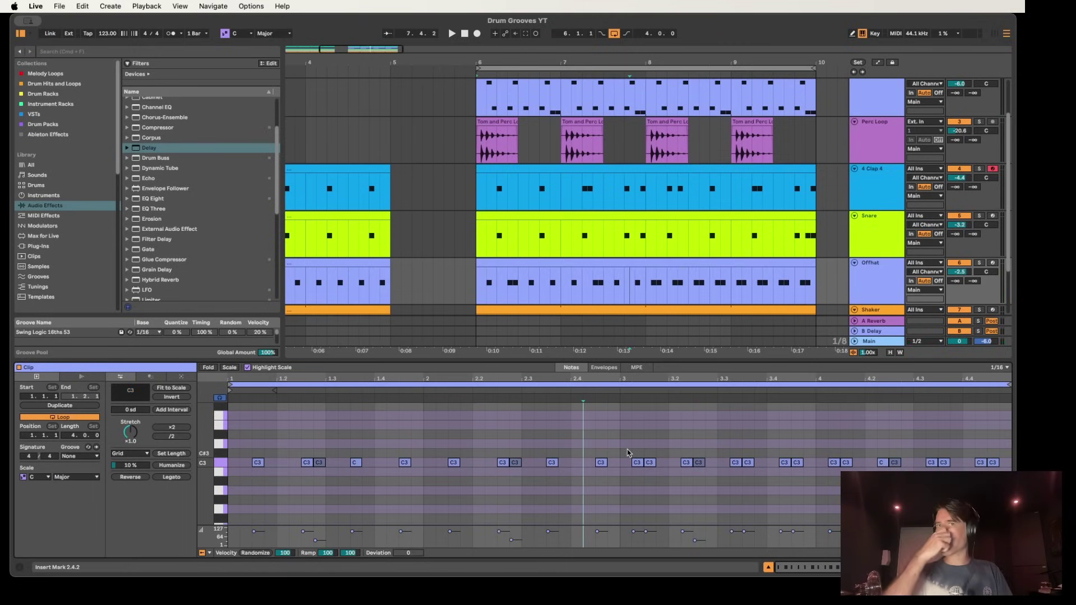
key(ctrl+z)
Copy the Offhat notes of bars 1 and 2 over bars 3 and 4, starting at 3.1.3.
drag(619, 465, 650, 466)
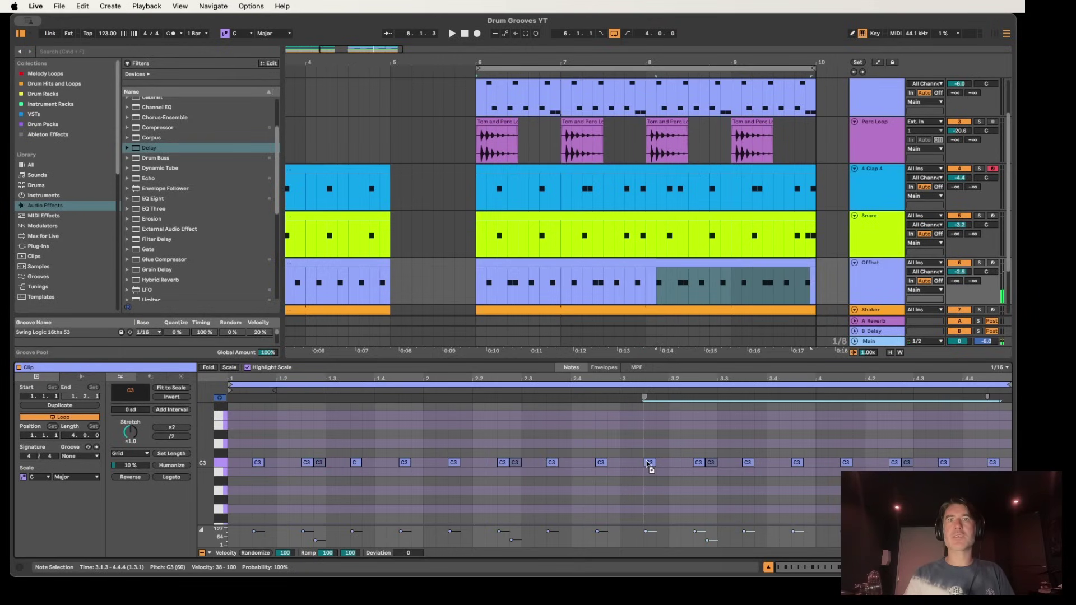
Try a C3 ghost note with velocity 7 at 1.4.4 in the Kick clip and listen to it in the groove.
click(657, 442)
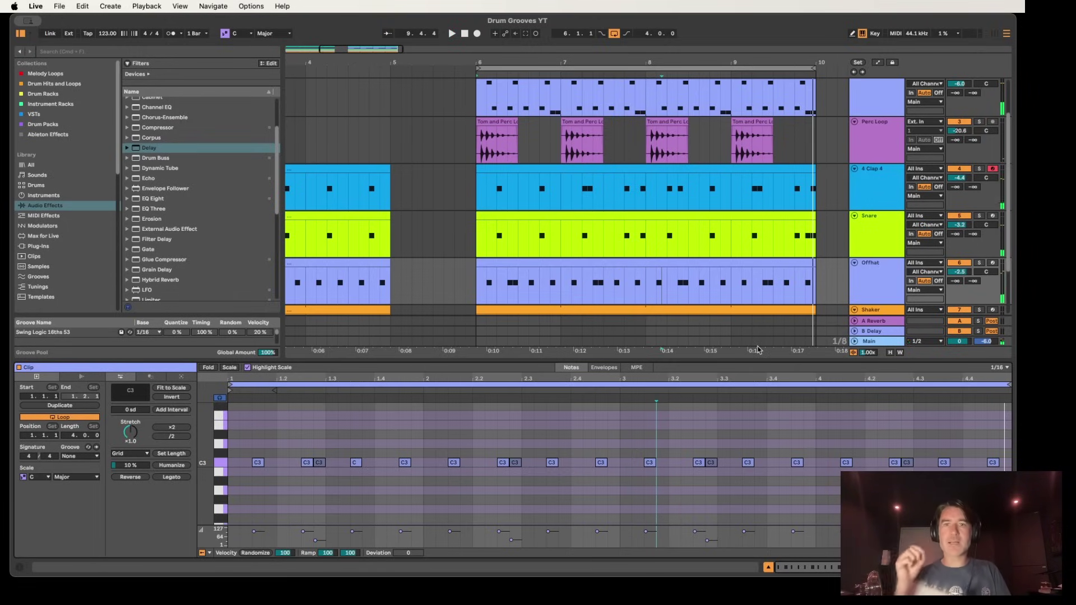
scroll(720, 190, down, 3)
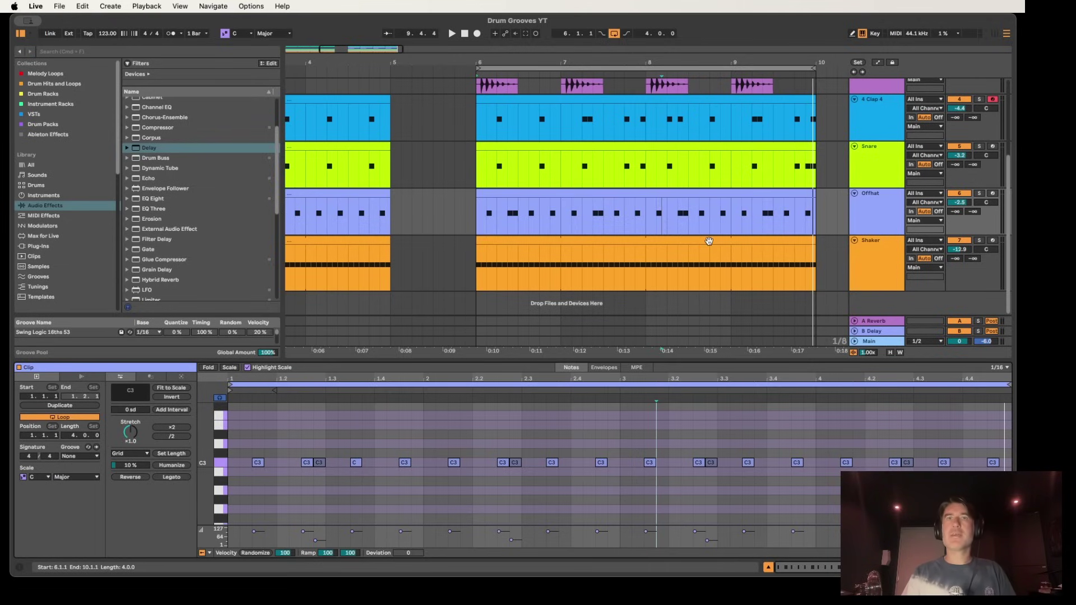
scroll(709, 240, up, 5)
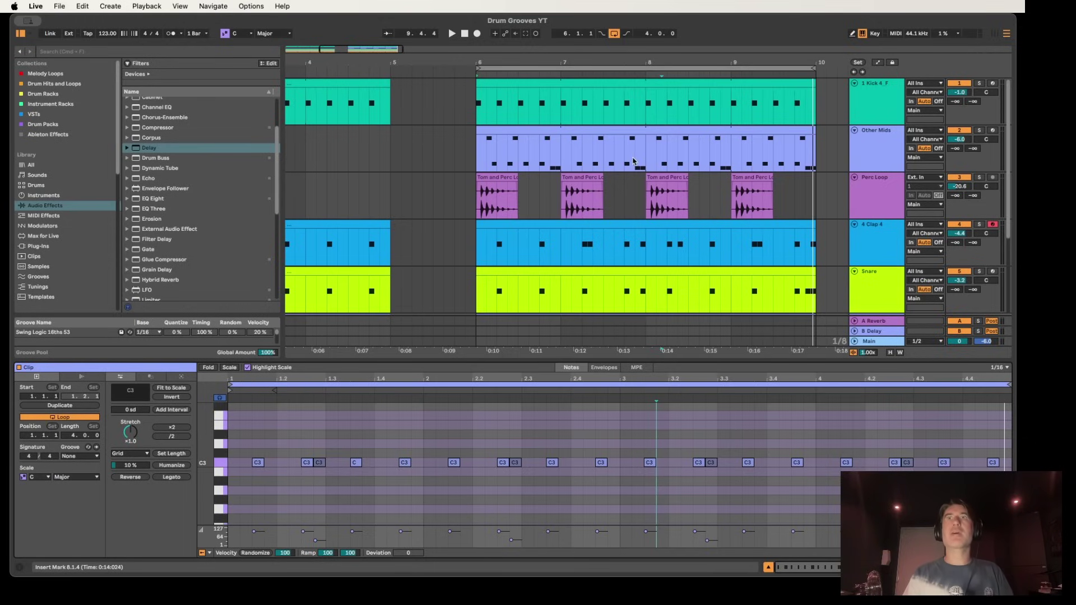
click(666, 100)
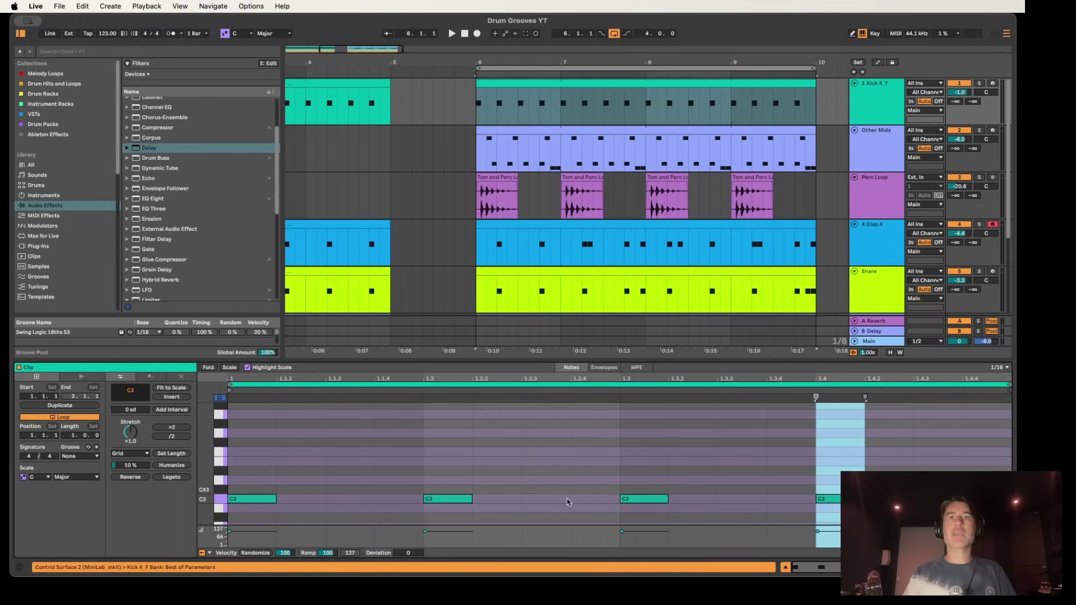
key(space)
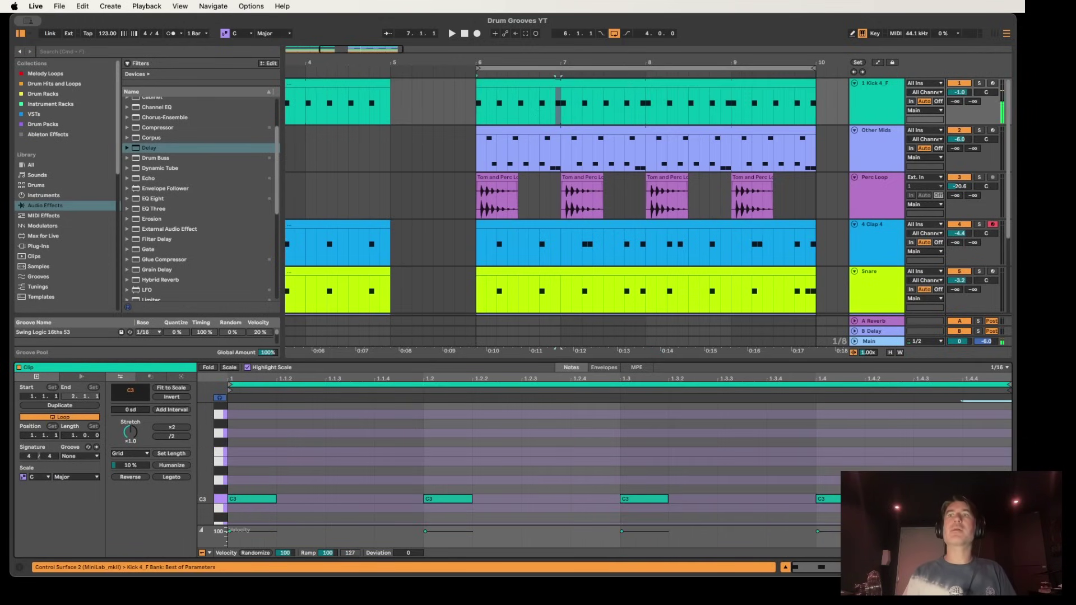
drag(964, 532, 963, 540)
key(space)
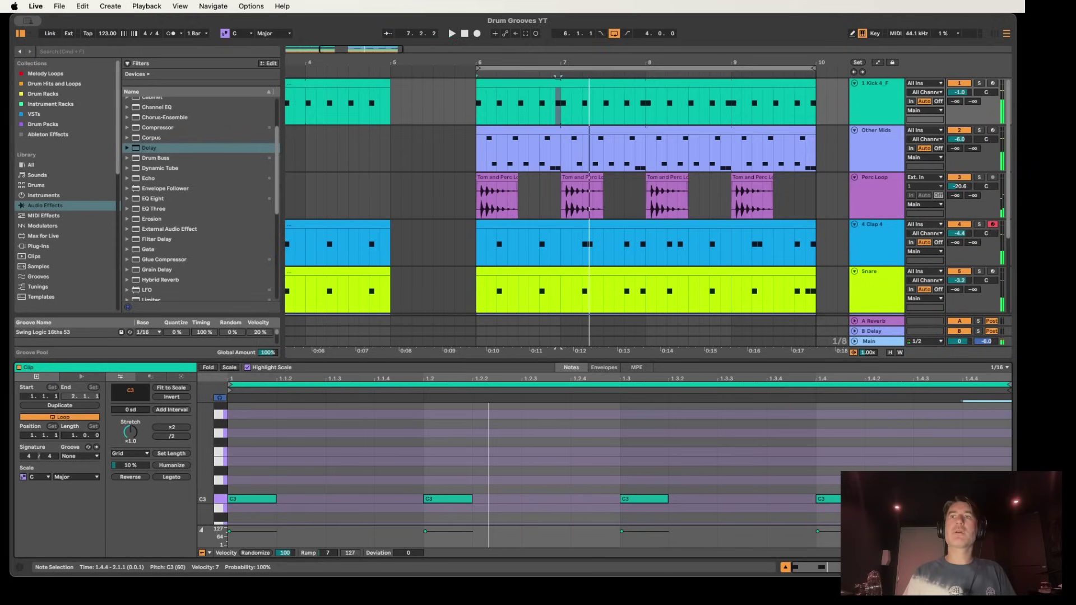
key(space)
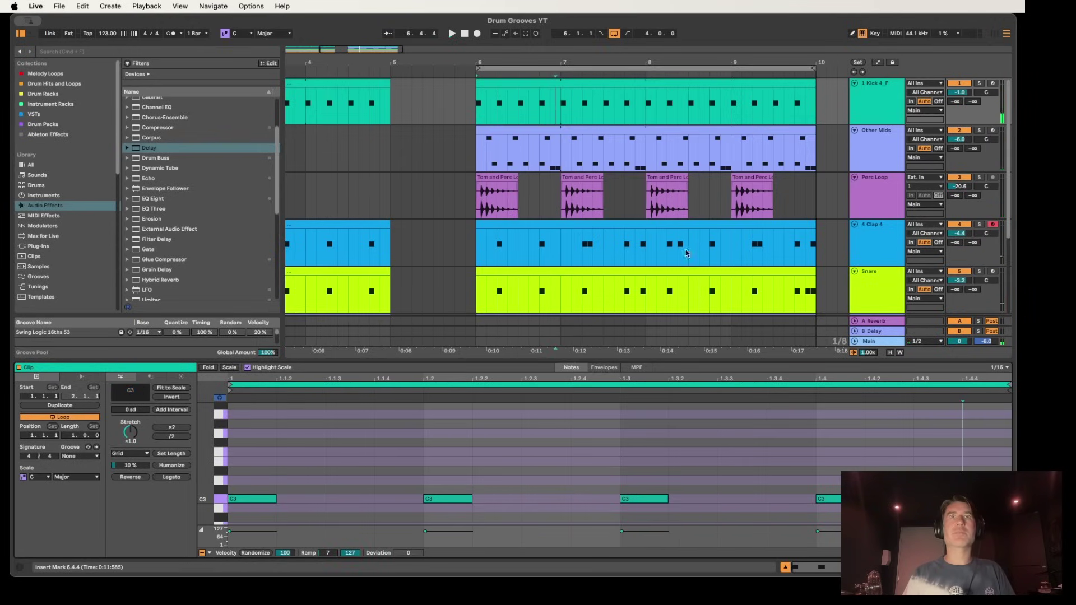
Hide the clip's note editor to show all the drum tracks and play the groove briefly.
click(786, 568)
mouse_move(688, 201)
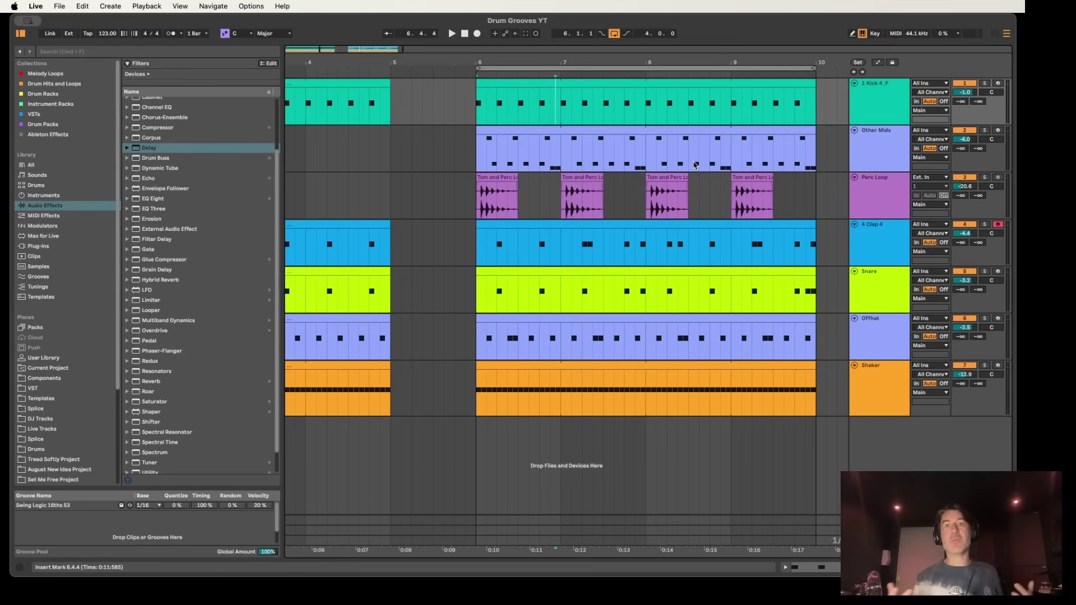
scroll(746, 241, right, 3)
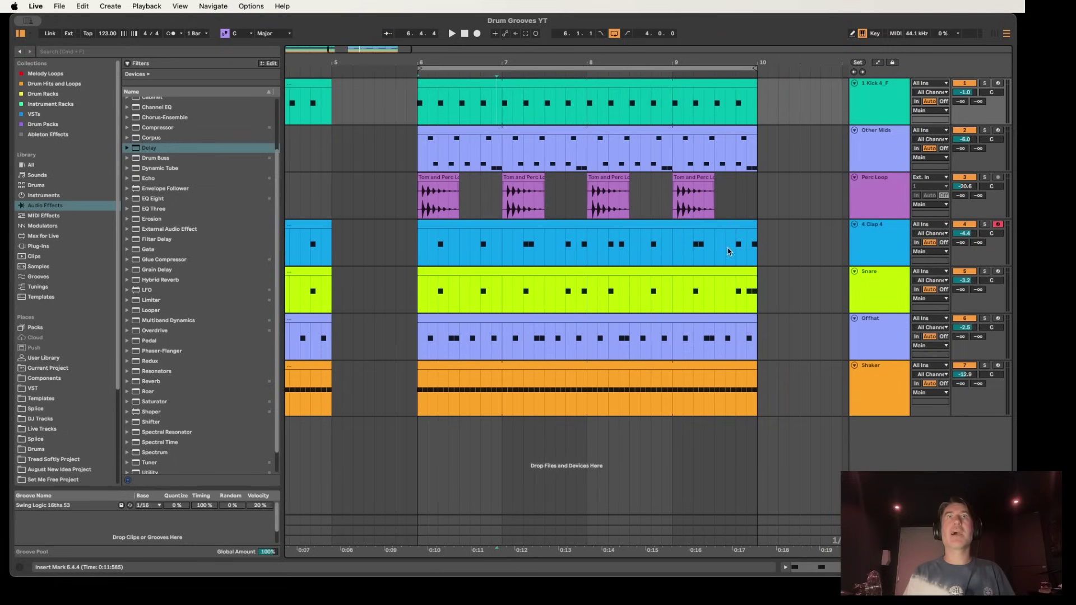
key(space)
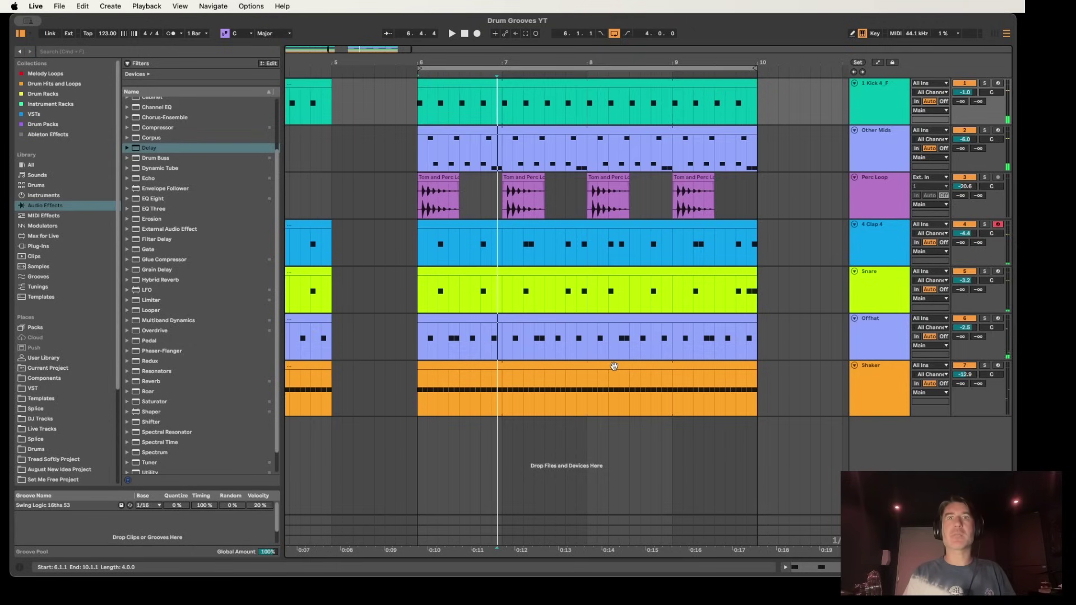
key(space)
Open the notes of the Shaker clip starting at bar 6, solo the Shaker track and play it.
click(614, 366)
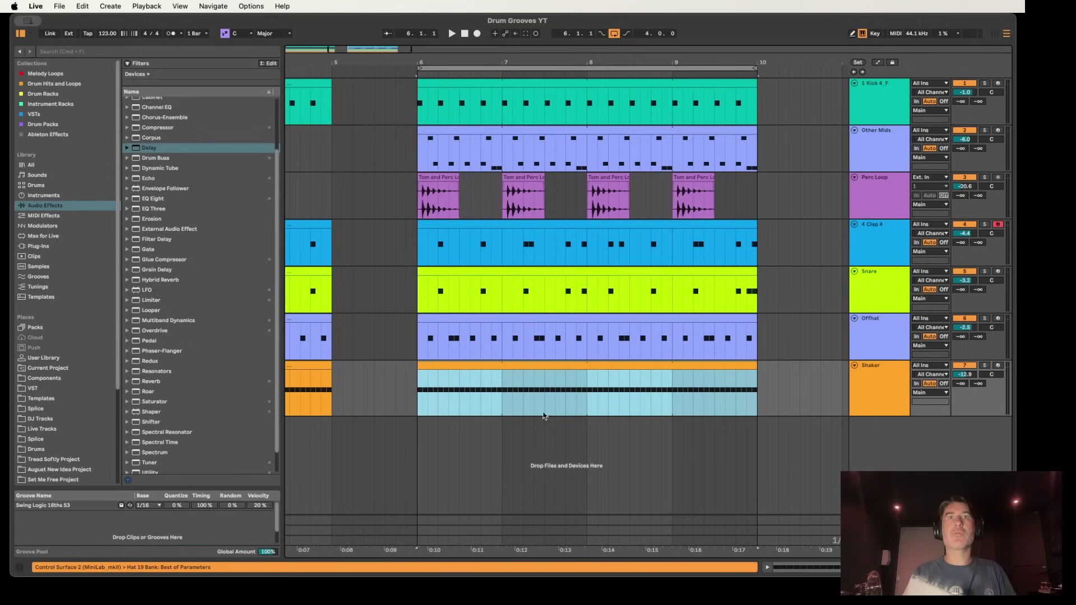
double_click(544, 366)
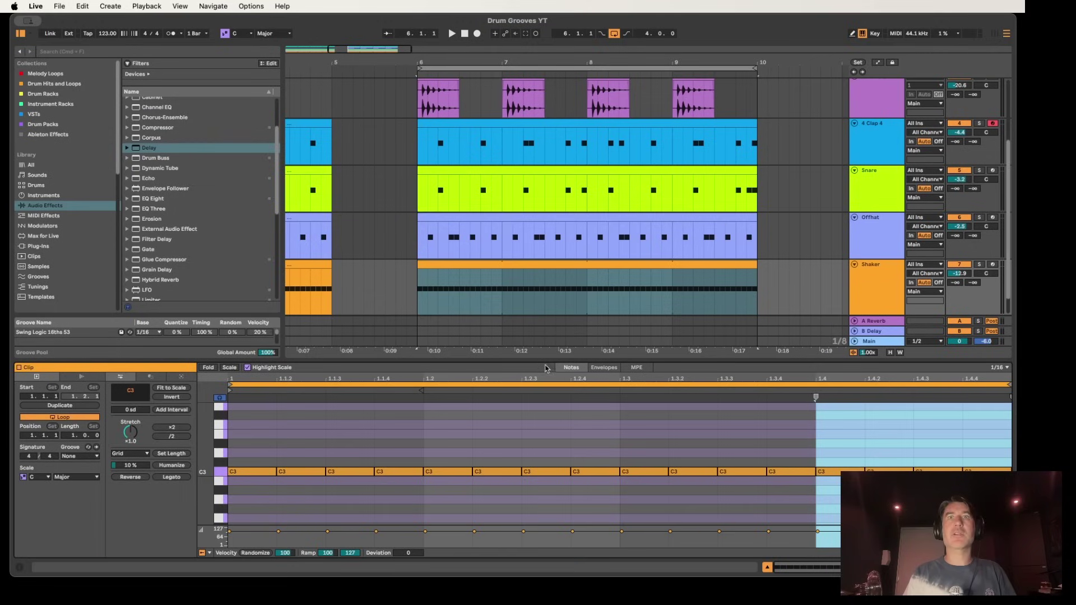
click(982, 264)
key(space)
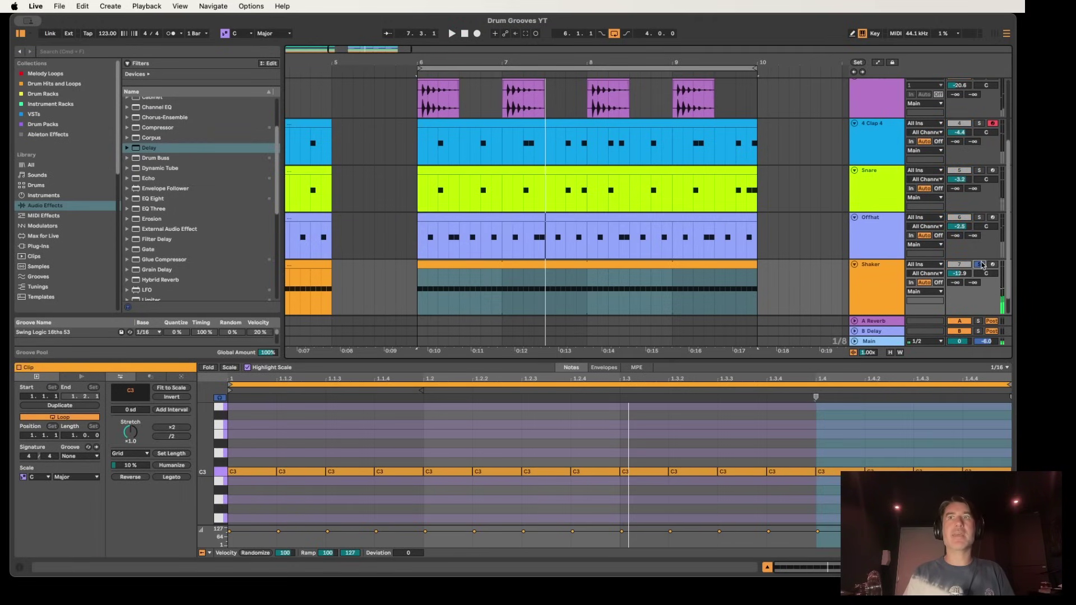
key(space)
Lower the Shaker note velocities to 46 at 1.1.2 and 33 at 1.1.4, and slightly reduce the note at 1.1.3.
click(255, 473)
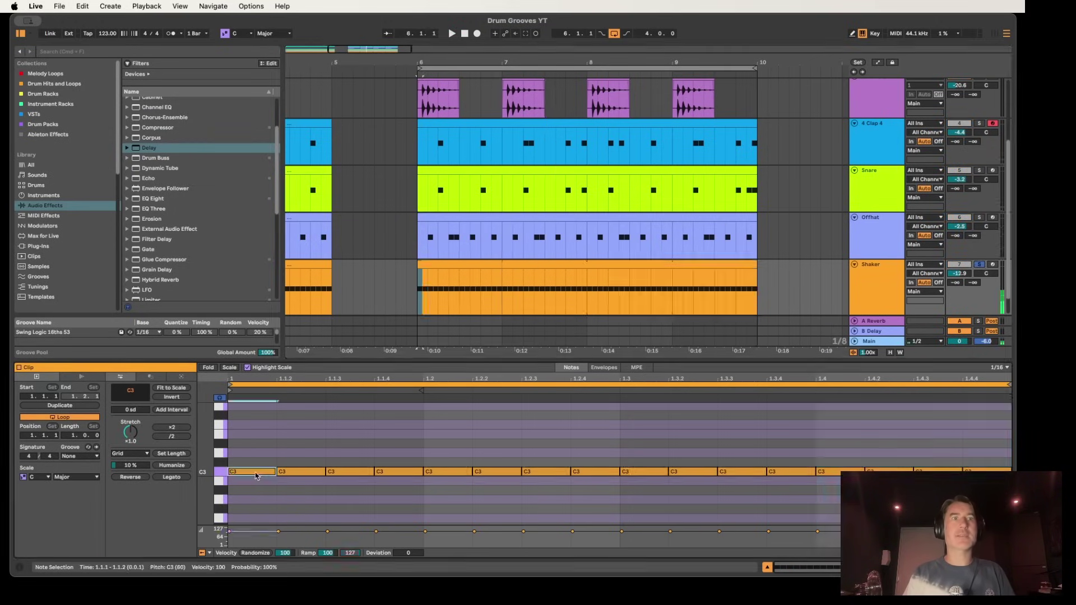
mouse_move(287, 525)
mouse_down()
mouse_move(287, 539)
mouse_move(375, 538)
mouse_up()
click(327, 531)
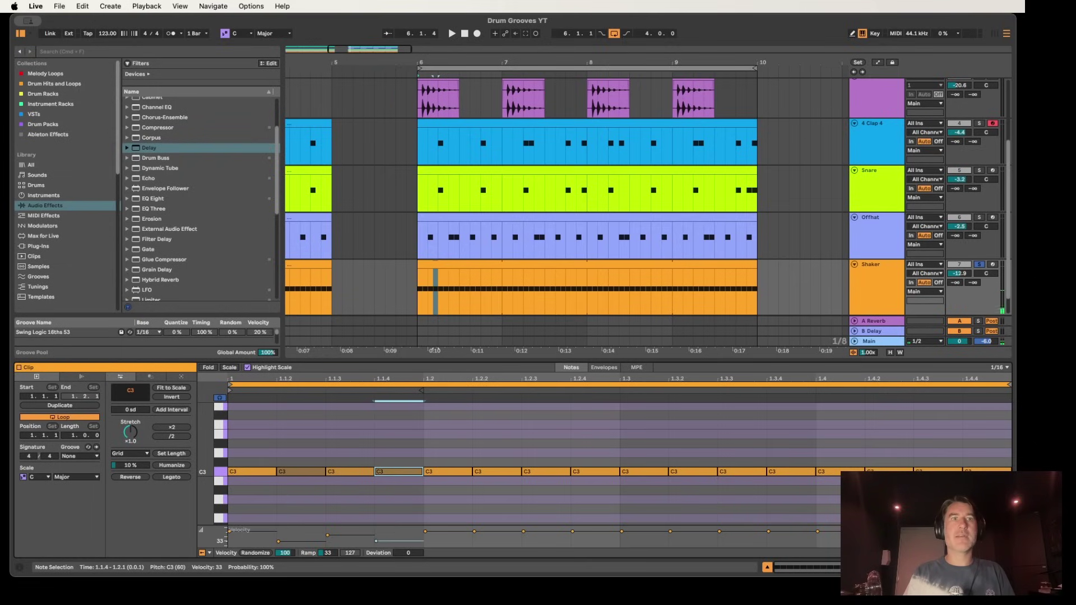
drag(310, 541, 310, 538)
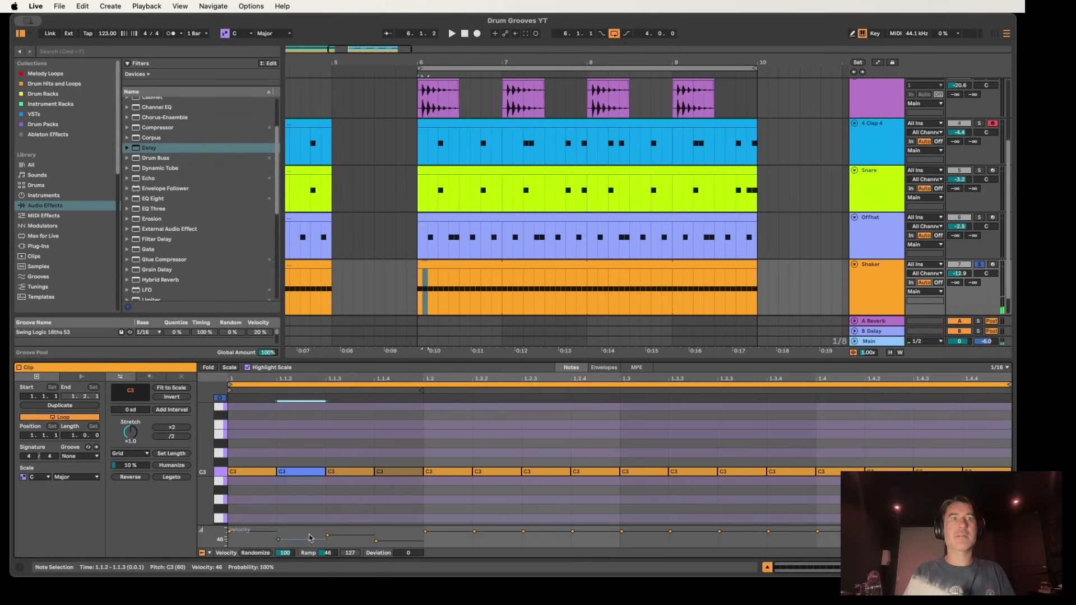
Play the varied shaker velocities with the full groove and solo the Shaker track again.
click(979, 265)
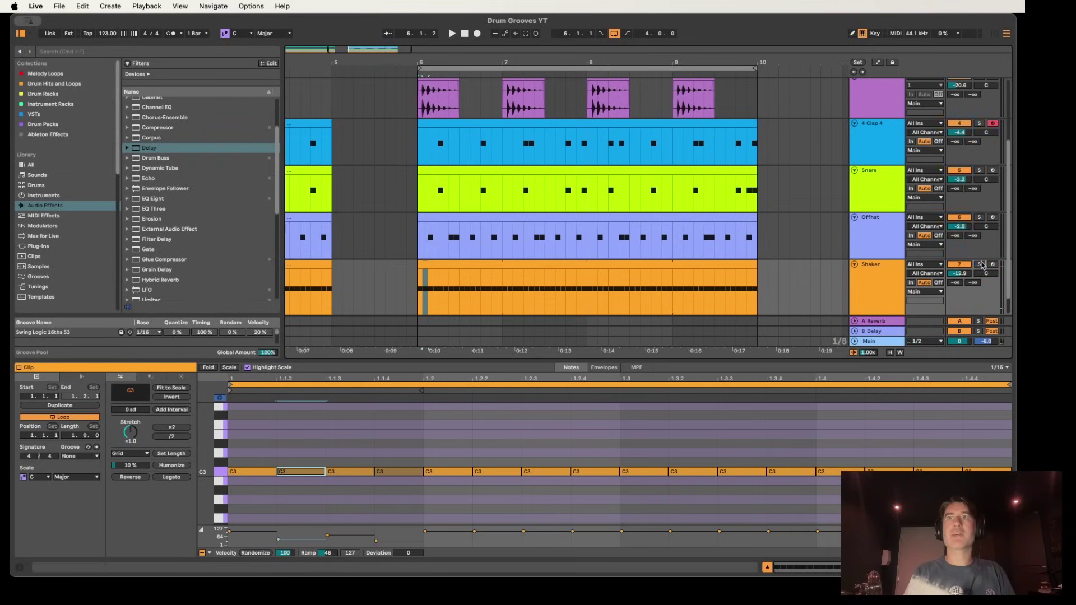
key(space)
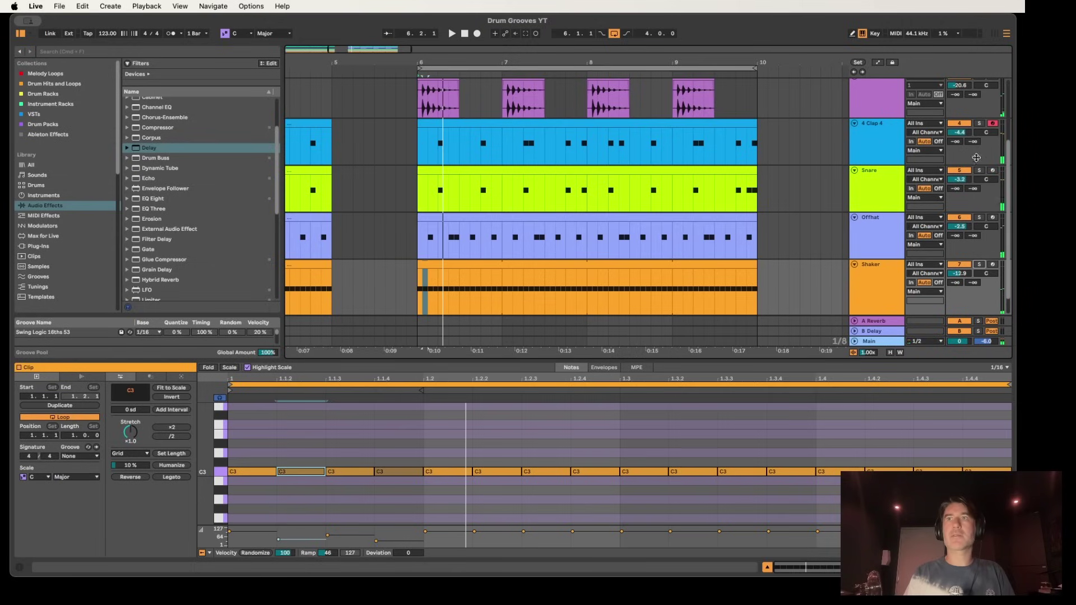
click(979, 265)
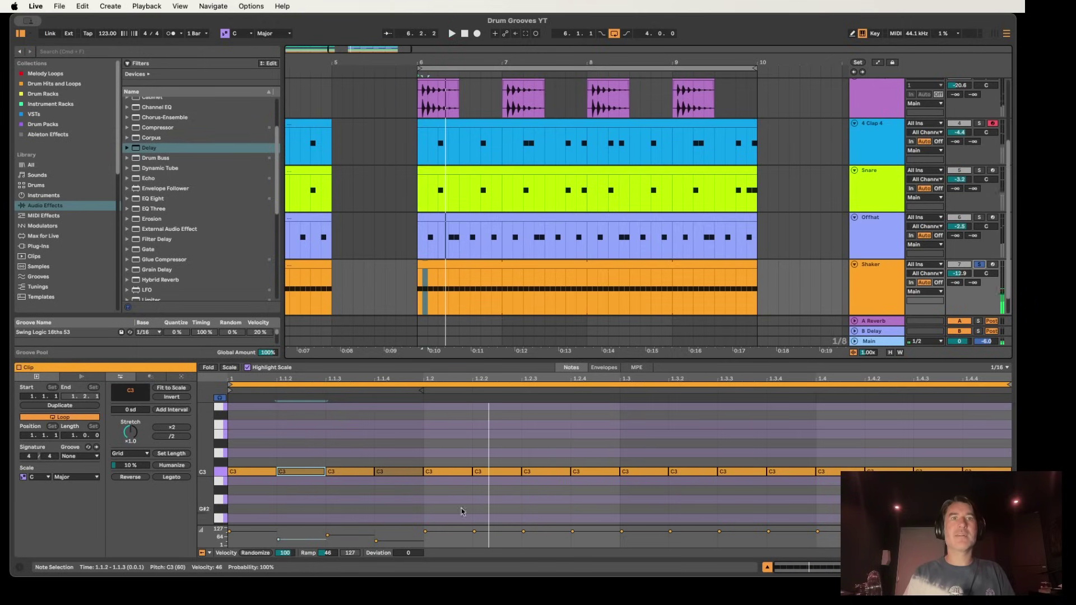
Duplicate the four Shaker notes of beat 1 over beats 2, 3 and 4 of the one-bar loop.
drag(417, 448, 227, 493)
key(super+d)
key(super+d)
key(super+d)
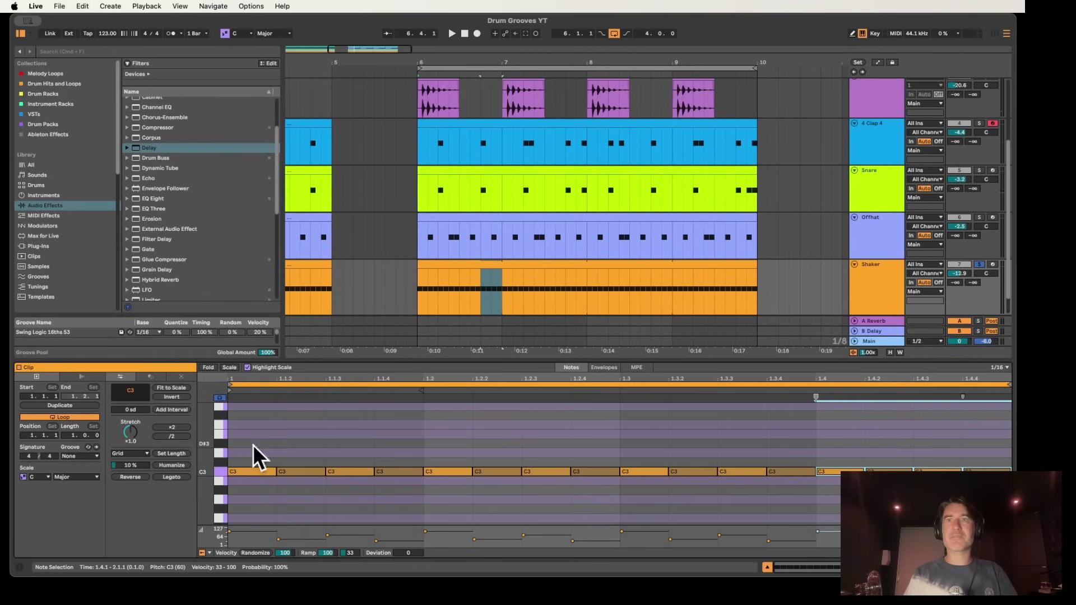
Play the repeated Shaker velocity pattern in solo and together with the full groove.
key(space)
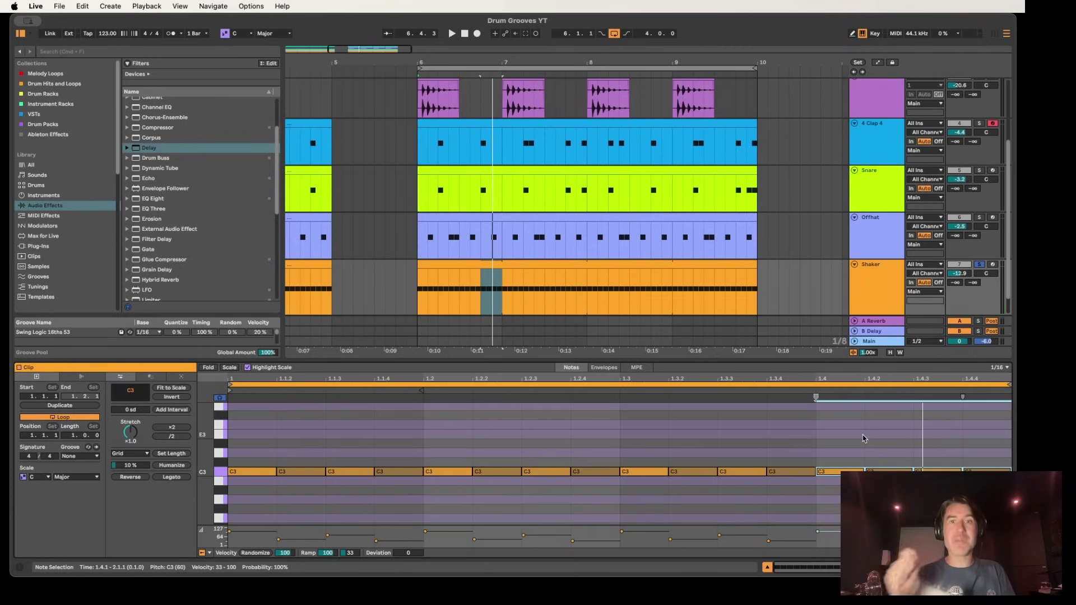
key(space)
click(979, 265)
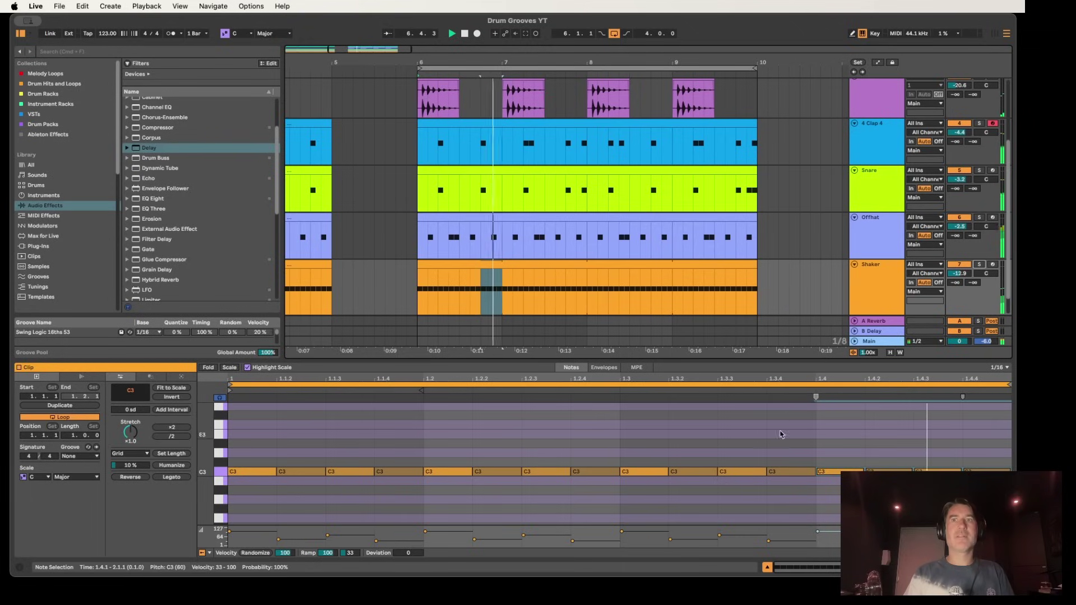
key(space)
click(881, 269)
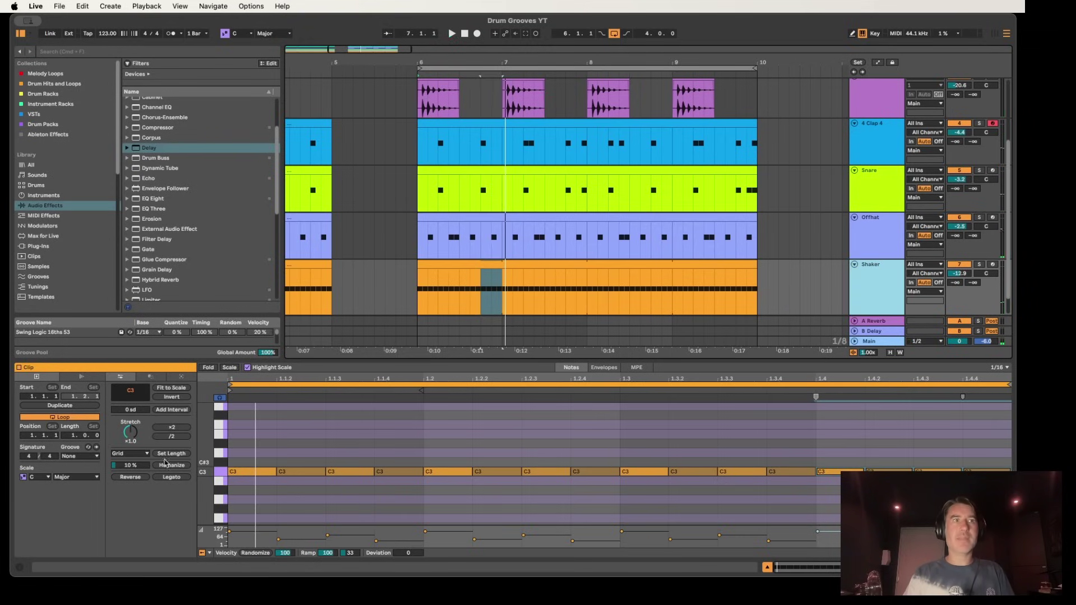
Hot-swap the Shaker clip's groove to Swing Logic 16ths 53 from the Logic Swing category.
click(87, 449)
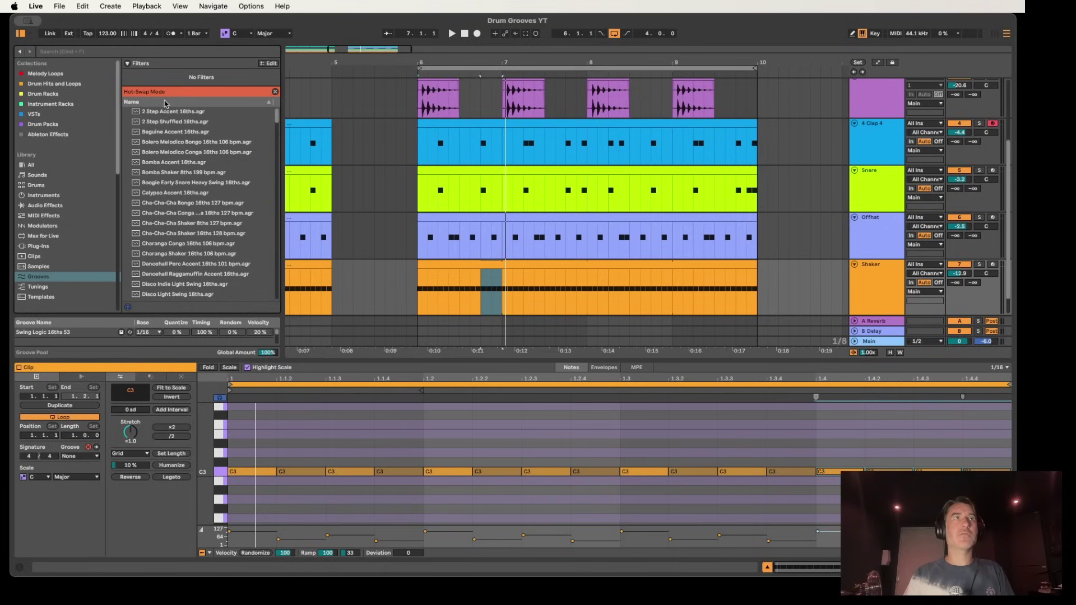
click(128, 63)
click(128, 63)
click(95, 448)
click(88, 448)
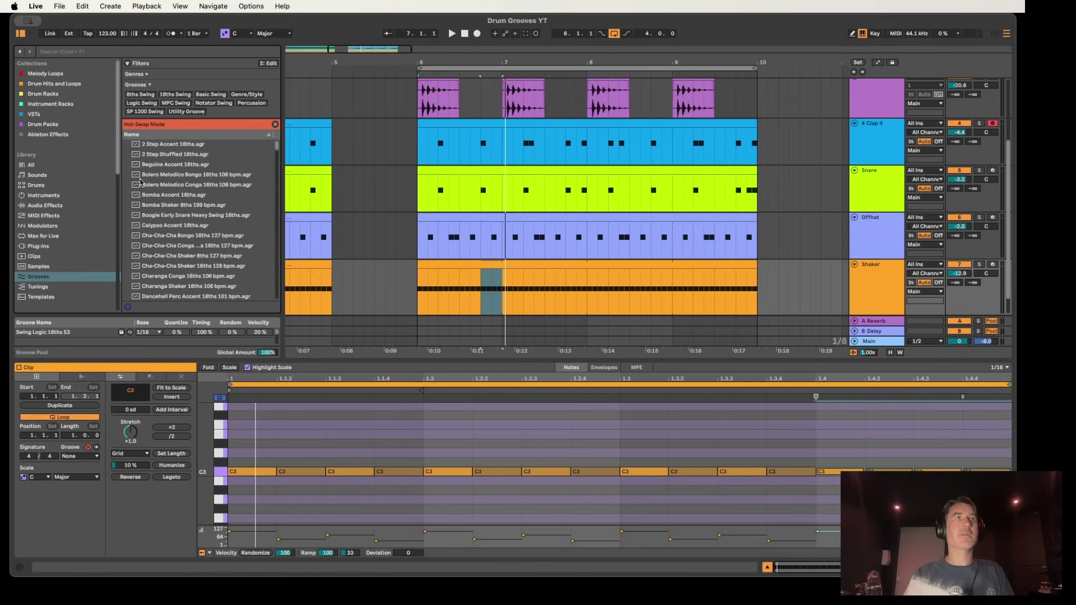
click(147, 105)
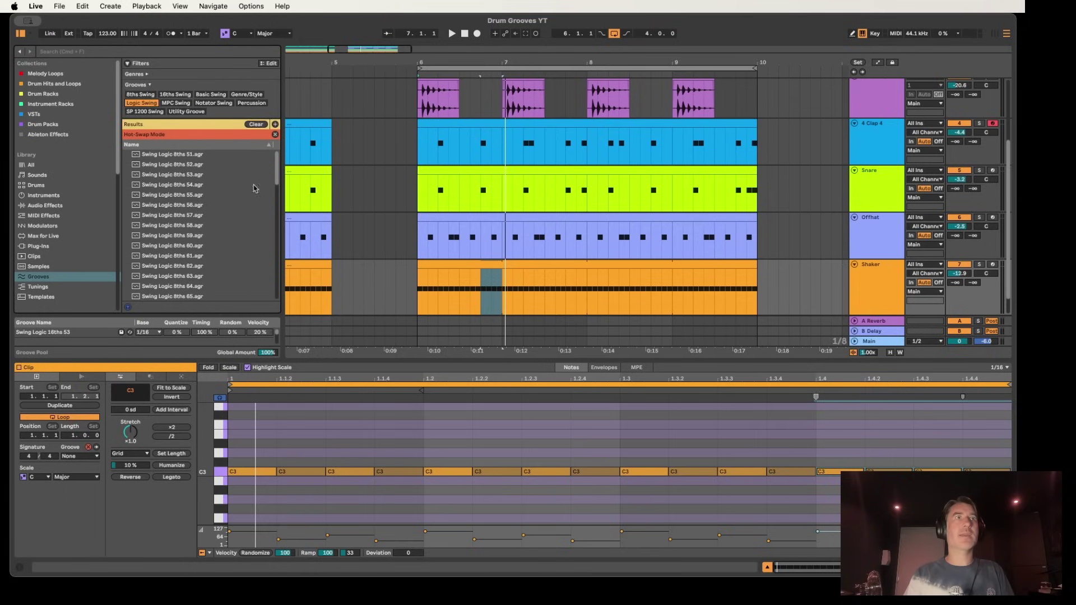
scroll(199, 205, down, 6)
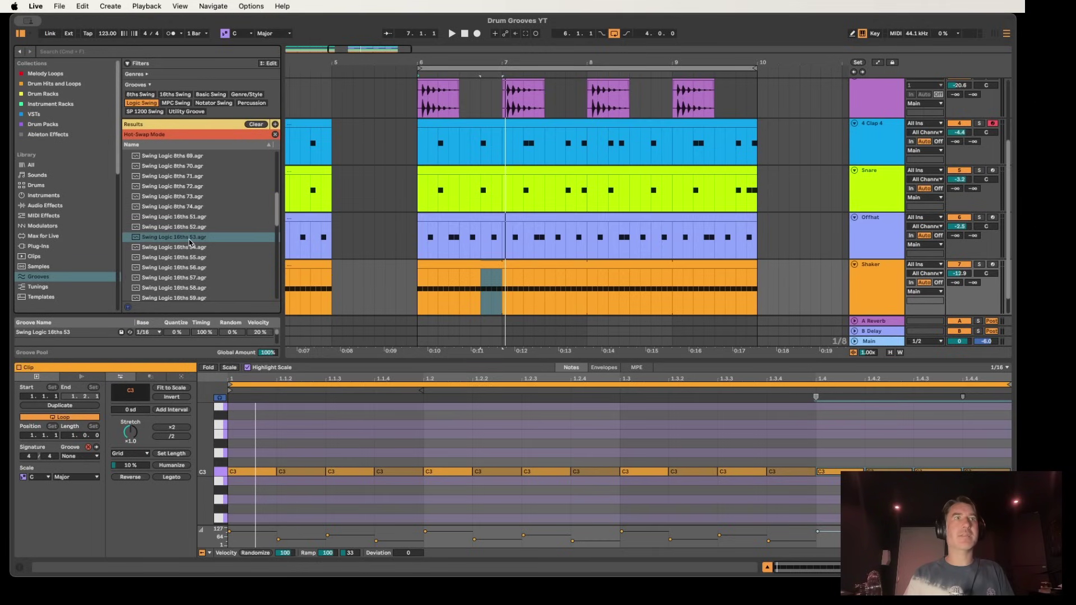
double_click(189, 239)
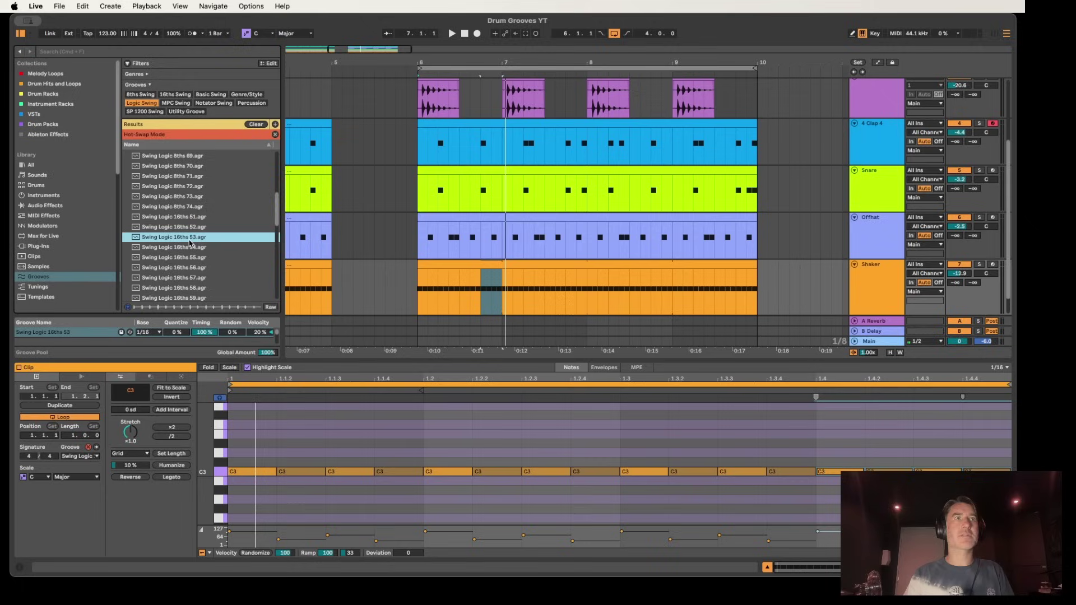
click(88, 448)
Audition the swung Shaker pattern against the rest of the drums.
key(space)
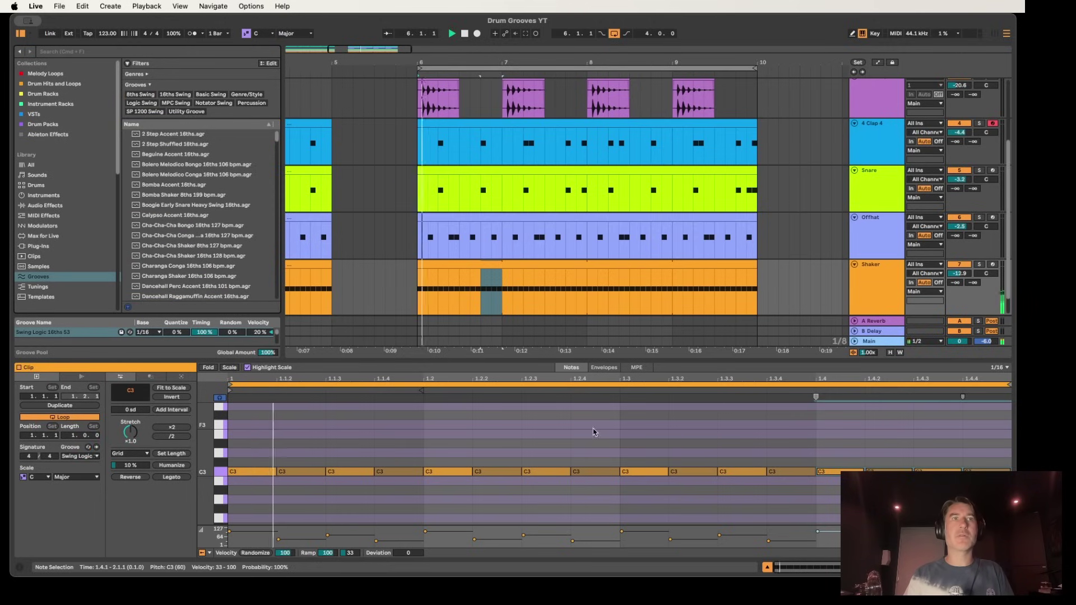
click(979, 266)
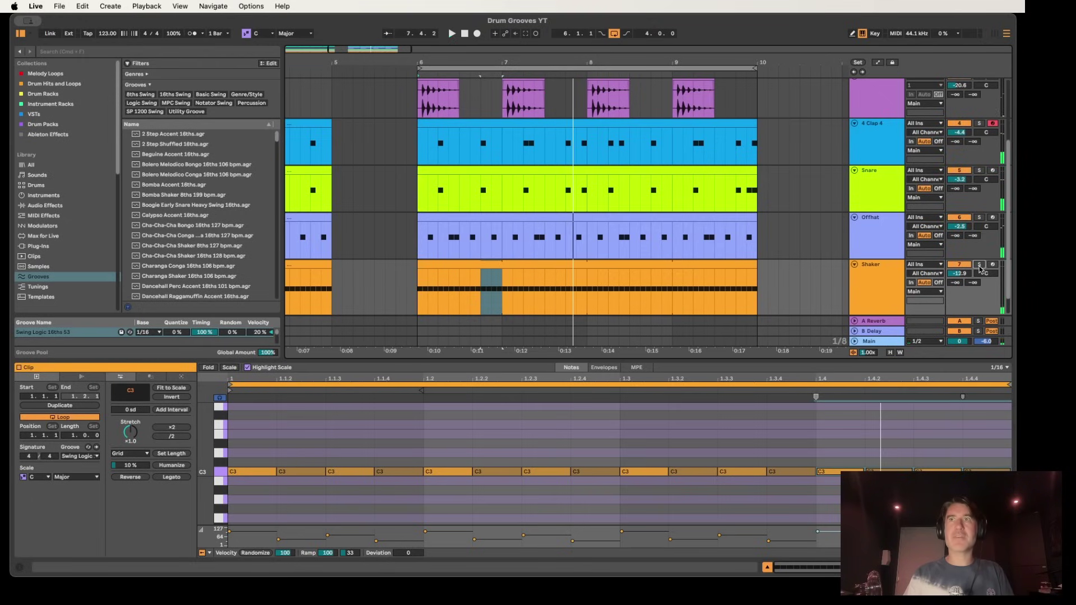
click(624, 263)
scroll(626, 266, up, 3)
key(space)
scroll(625, 266, up, 1)
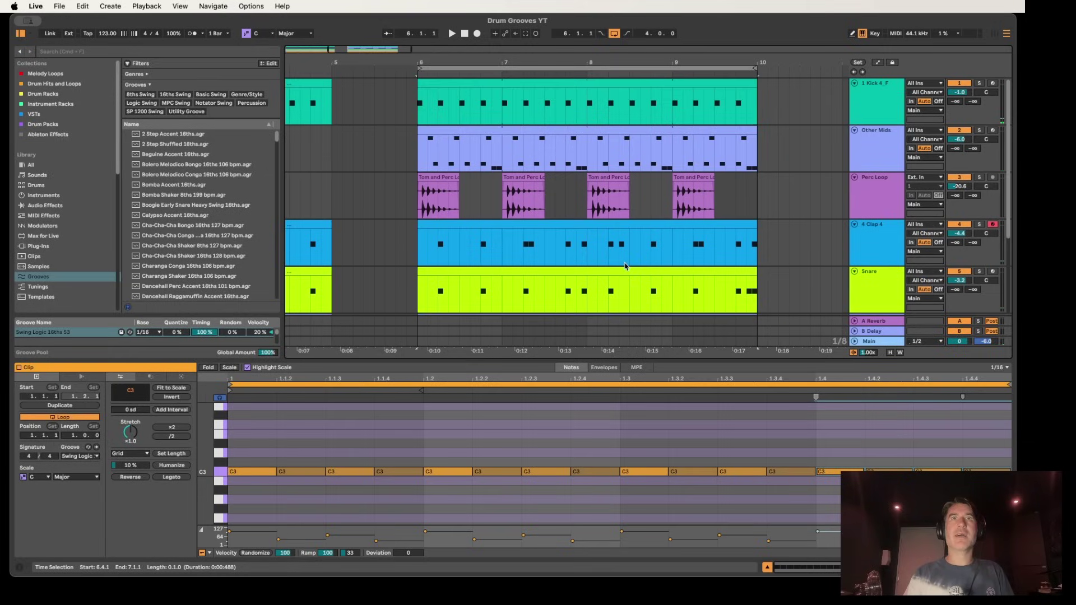
Apply the Swing Logic 16ths 53 groove to every clip except the kick in bars 6 to 9 and play the loop.
click(488, 84)
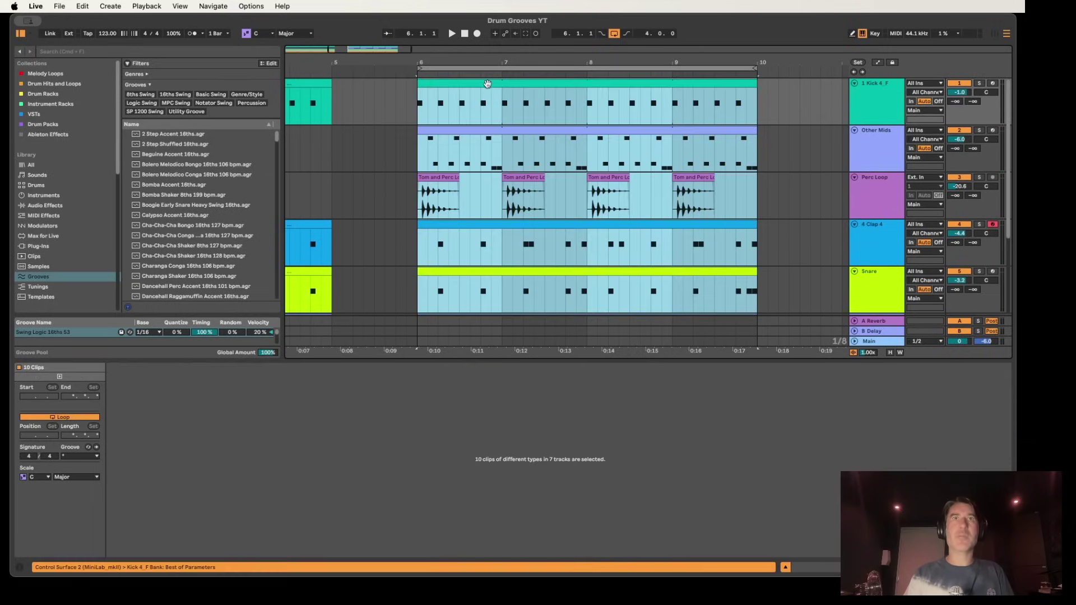
click(767, 162)
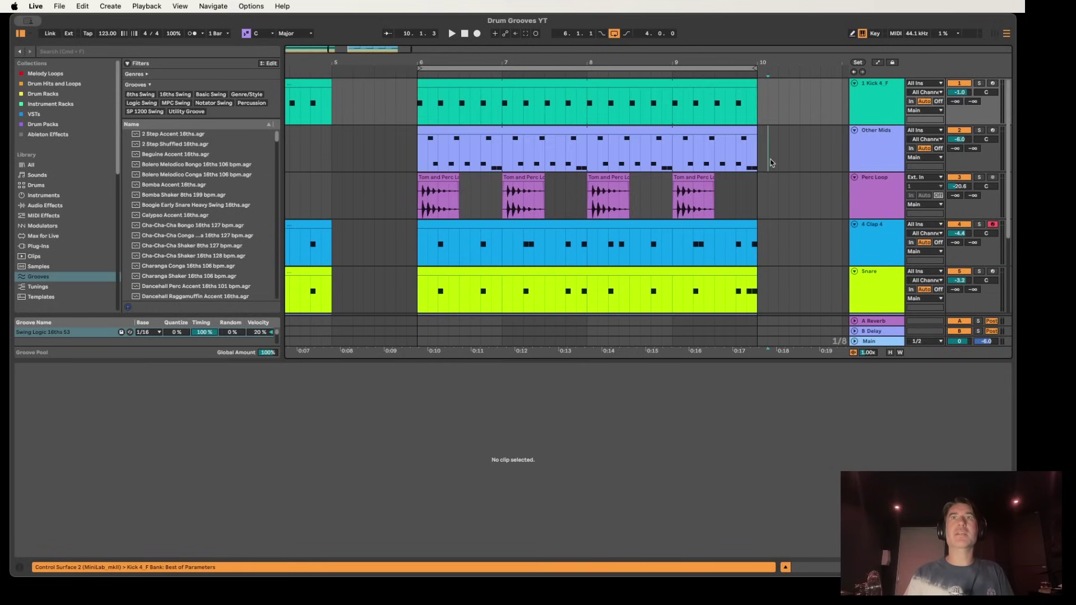
click(711, 131)
scroll(692, 174, down, 5)
shift+click(669, 237)
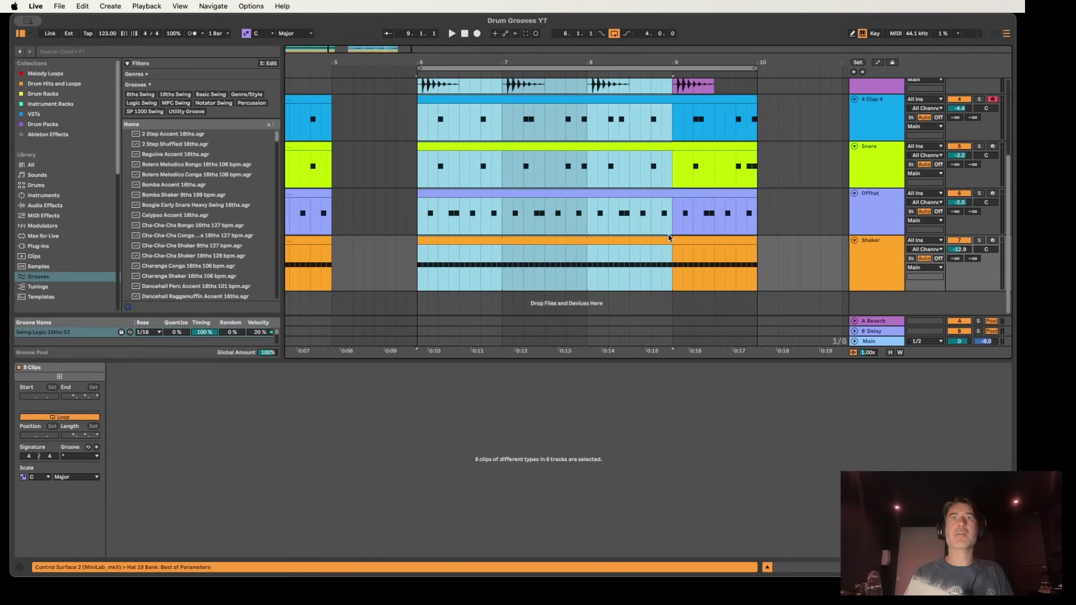
shift+click(677, 242)
scroll(677, 242, up, 5)
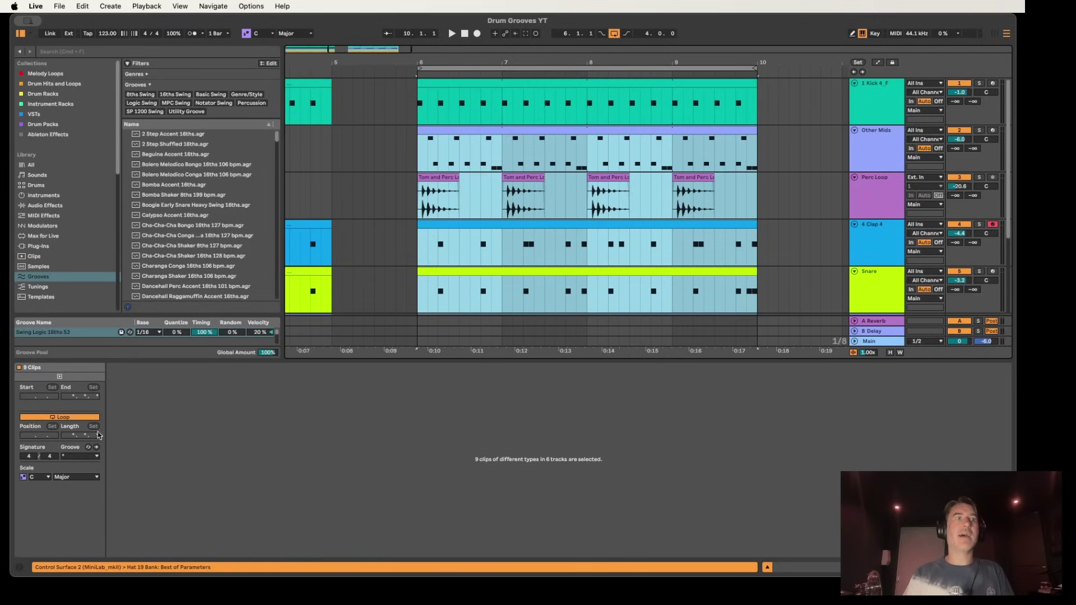
click(80, 456)
click(78, 474)
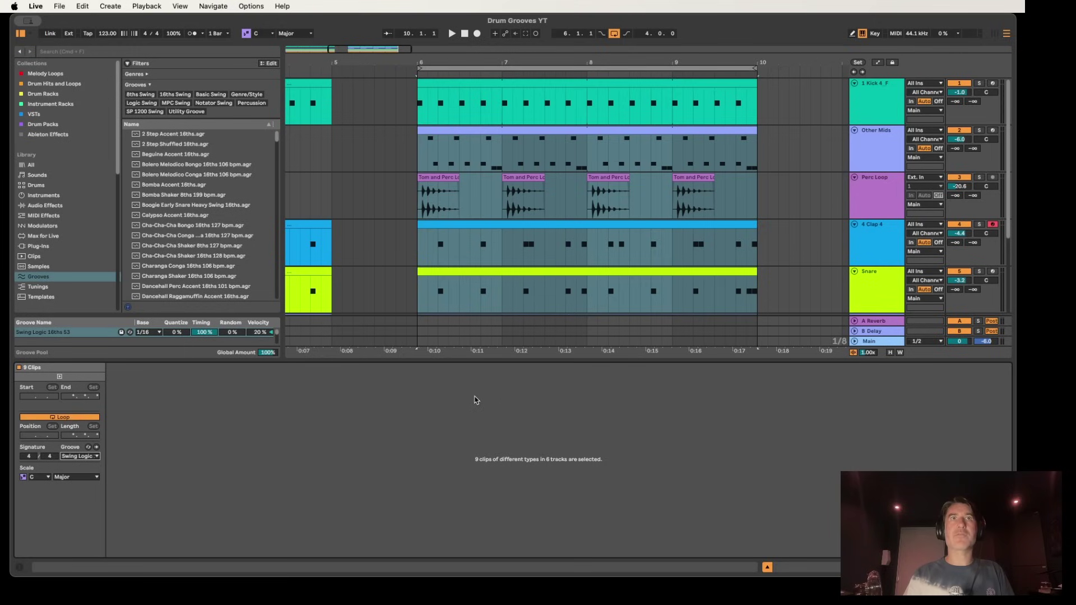
key(space)
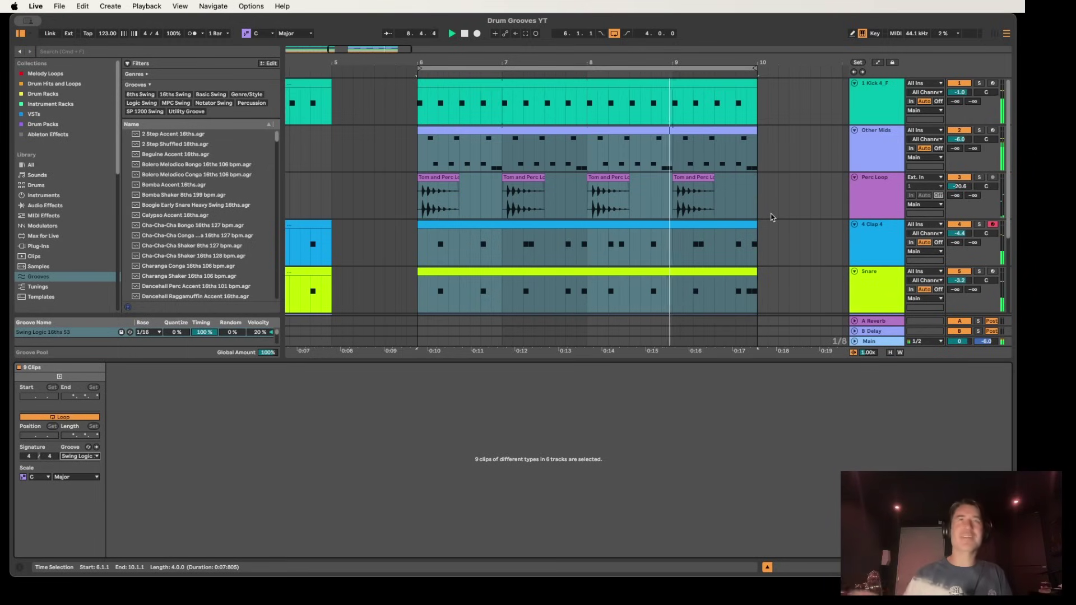
Set the LFO pitch modulation of the Shaker's Hat 19 sampler to 4.13% and raise its LFO pan and filter modulation.
scroll(823, 216, down, 3)
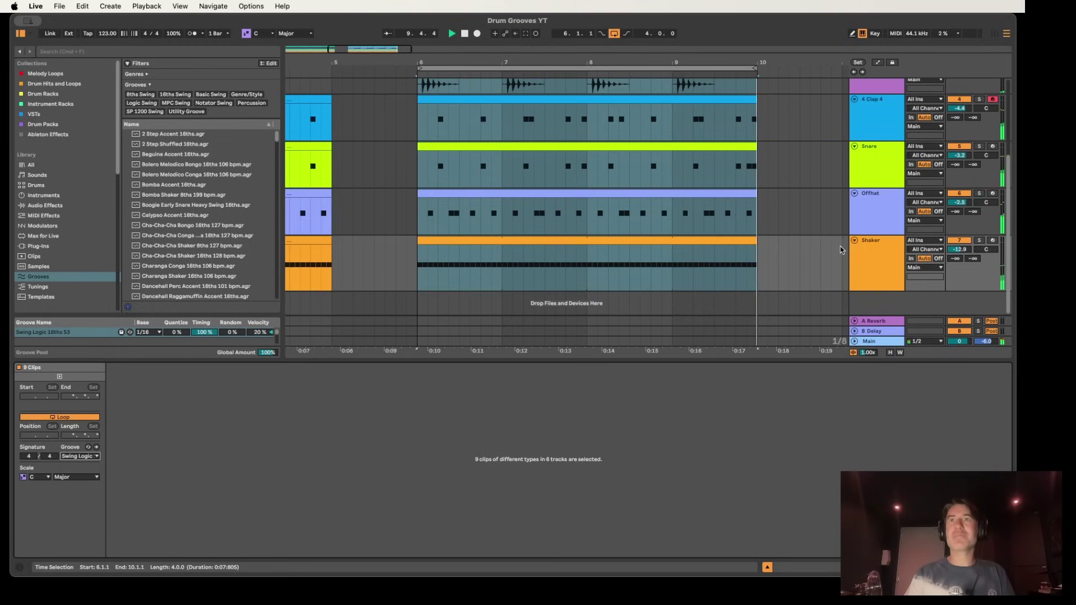
click(870, 254)
click(880, 368)
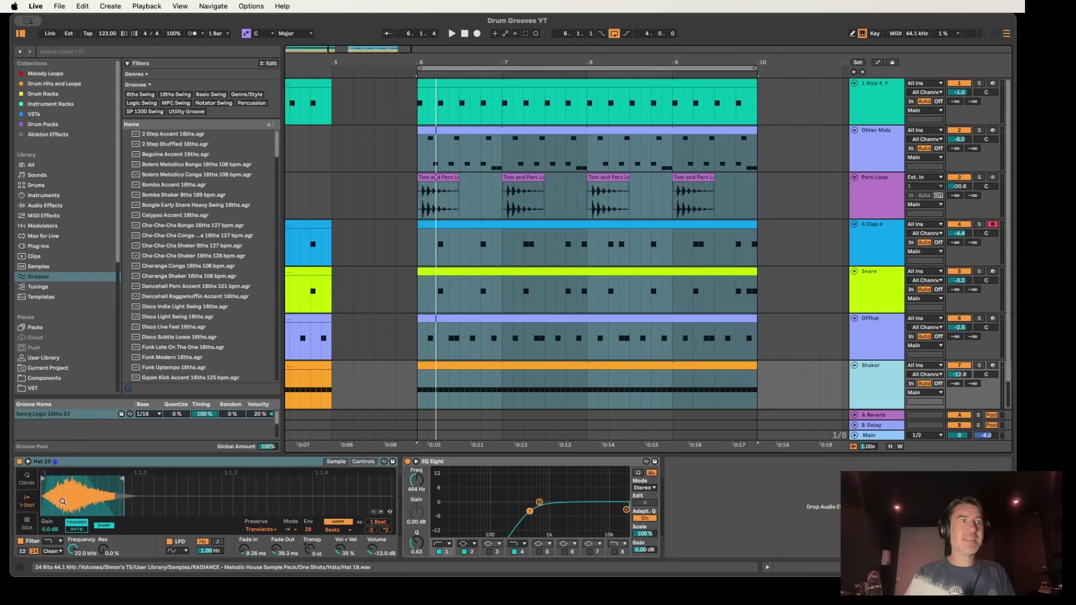
click(363, 464)
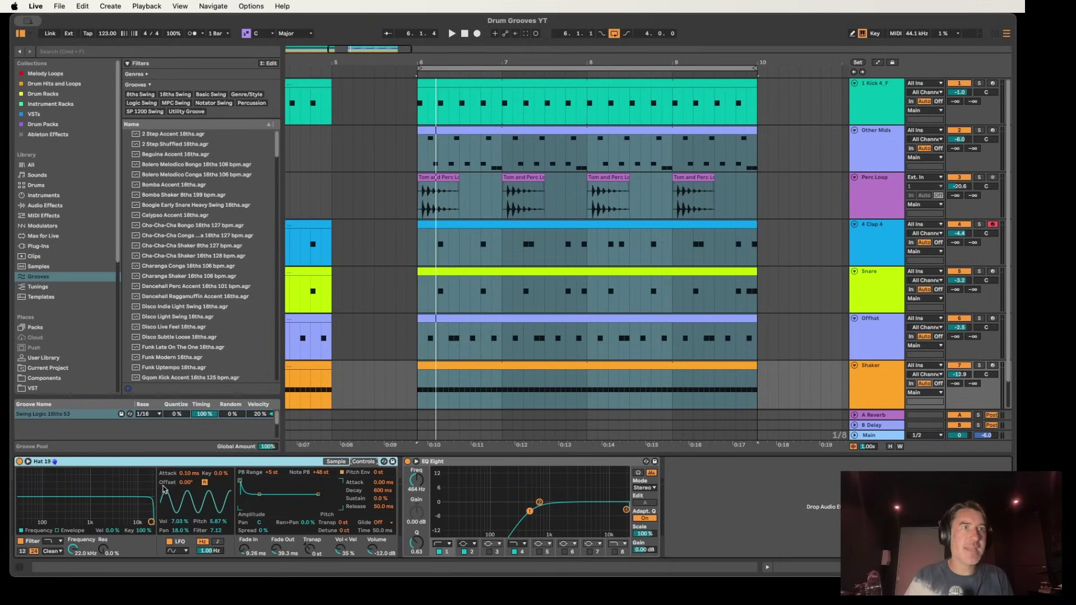
click(361, 463)
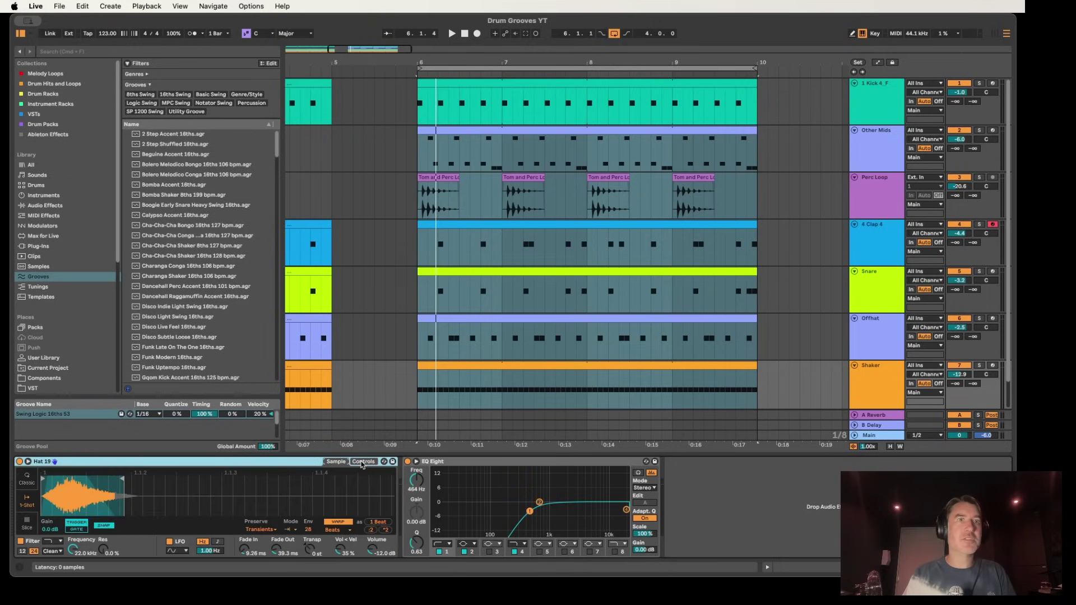
click(363, 463)
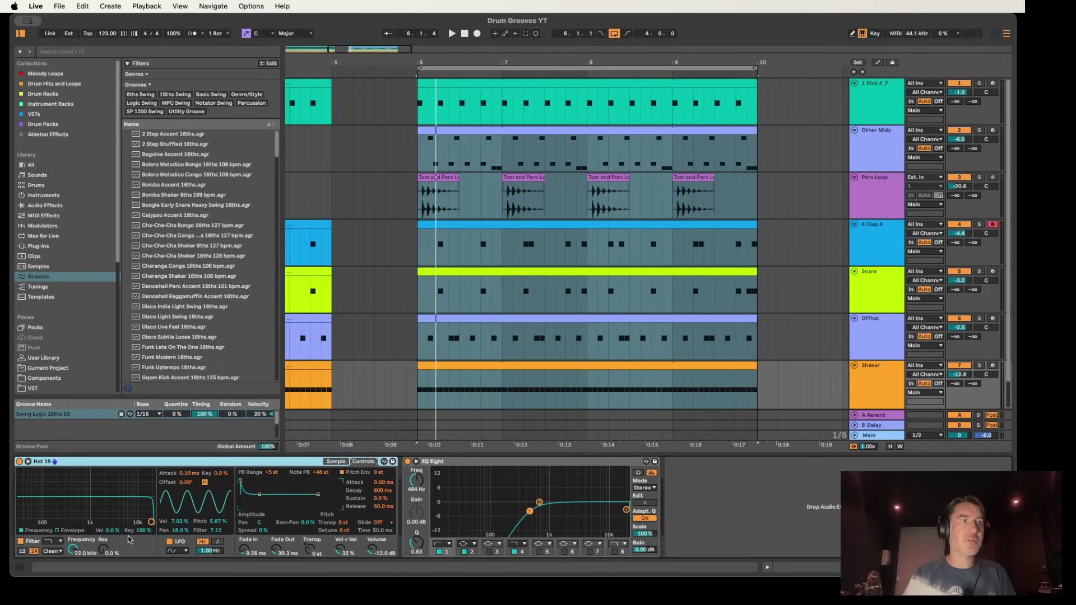
drag(180, 522, 181, 547)
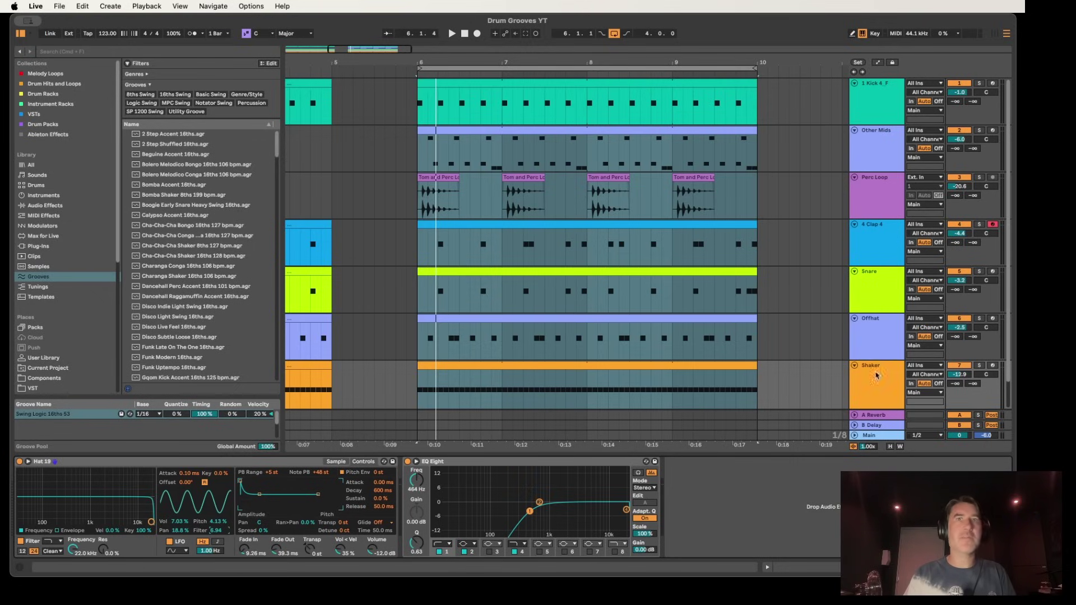
Audition the LFO-modulated Shaker in solo and with the full groove.
key(space)
click(978, 366)
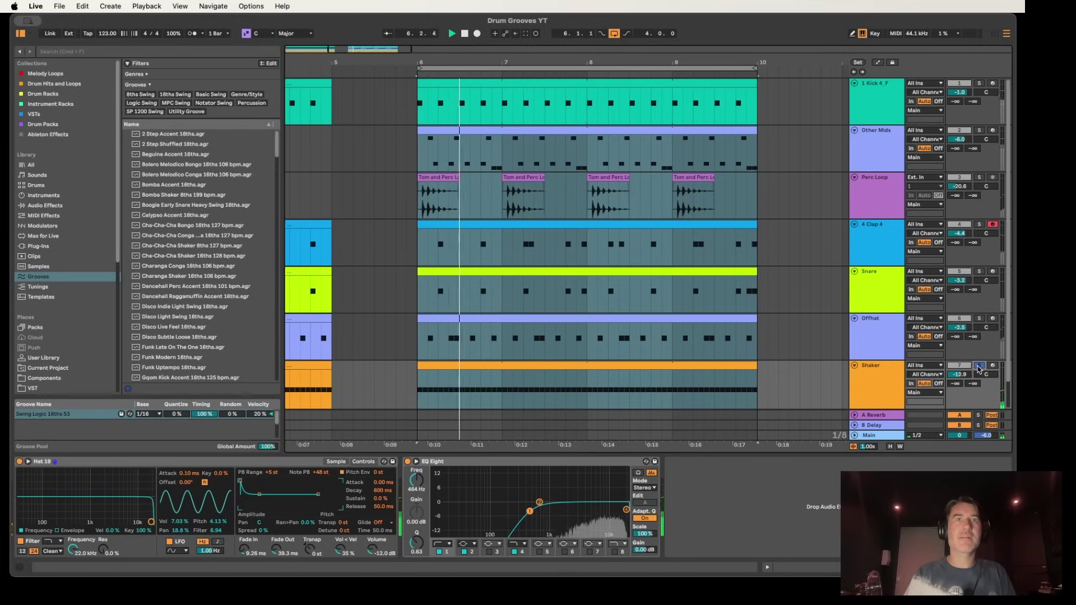
click(978, 365)
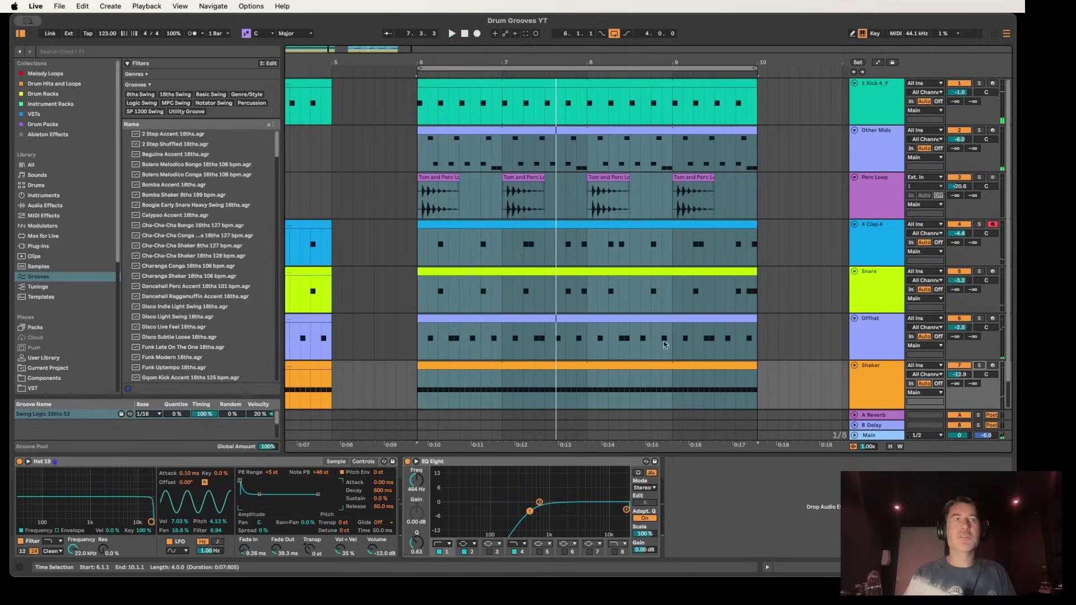
Examine the LFO modulation settings of the Offhat's Hat 1 sampler and audition the track in solo and in the full groove.
click(889, 327)
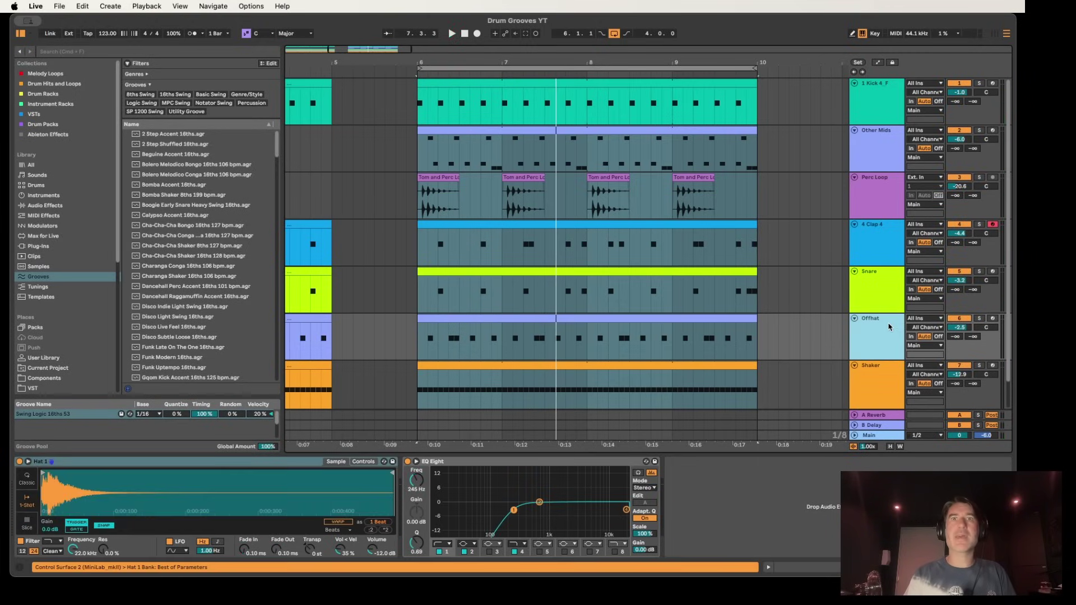
click(363, 462)
click(180, 522)
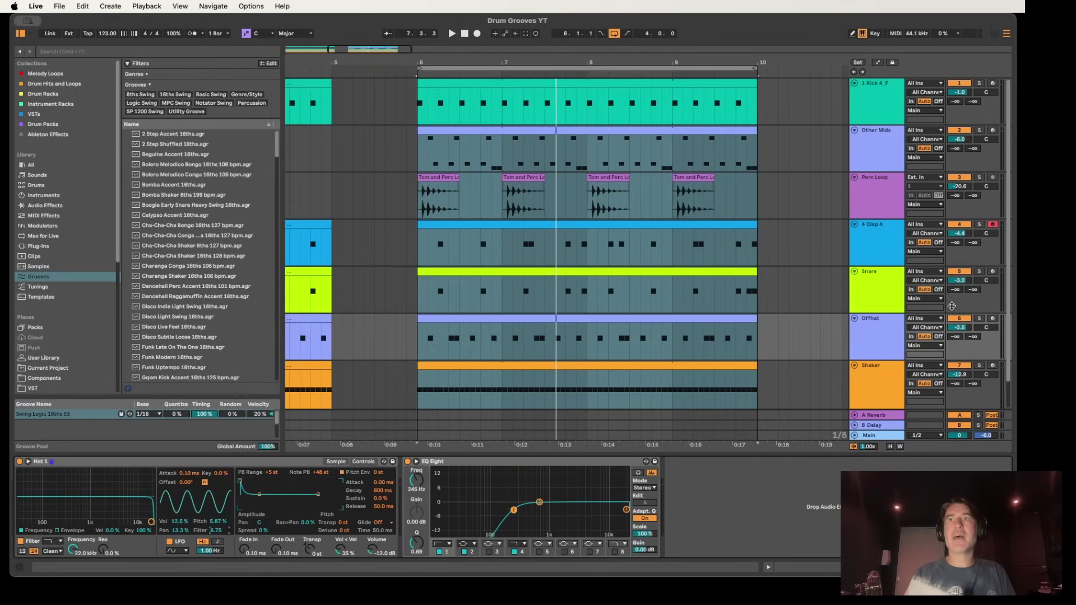
click(978, 318)
key(space)
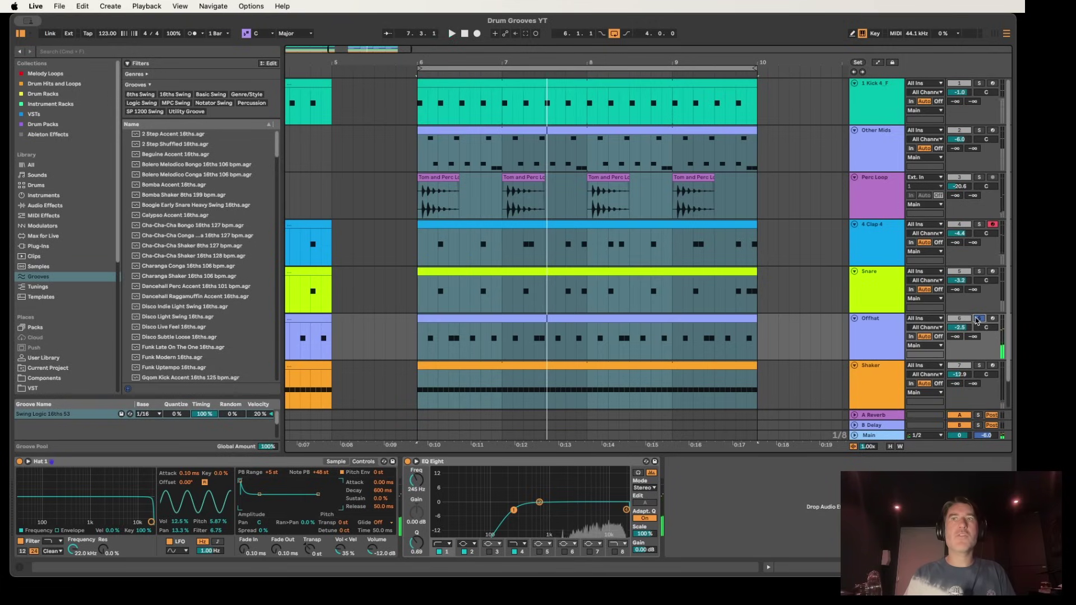
click(978, 319)
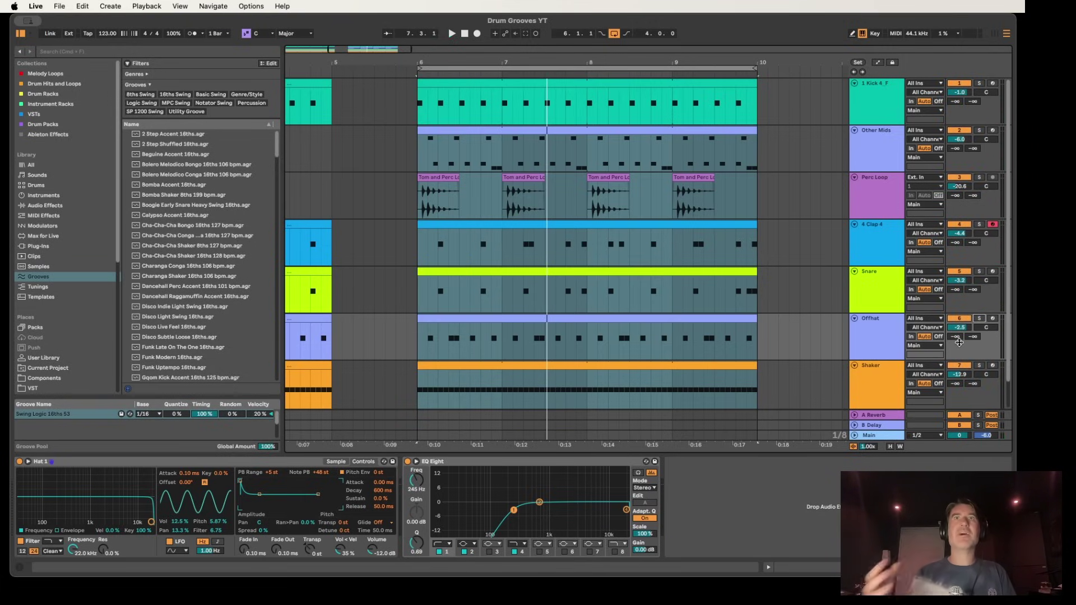
key(space)
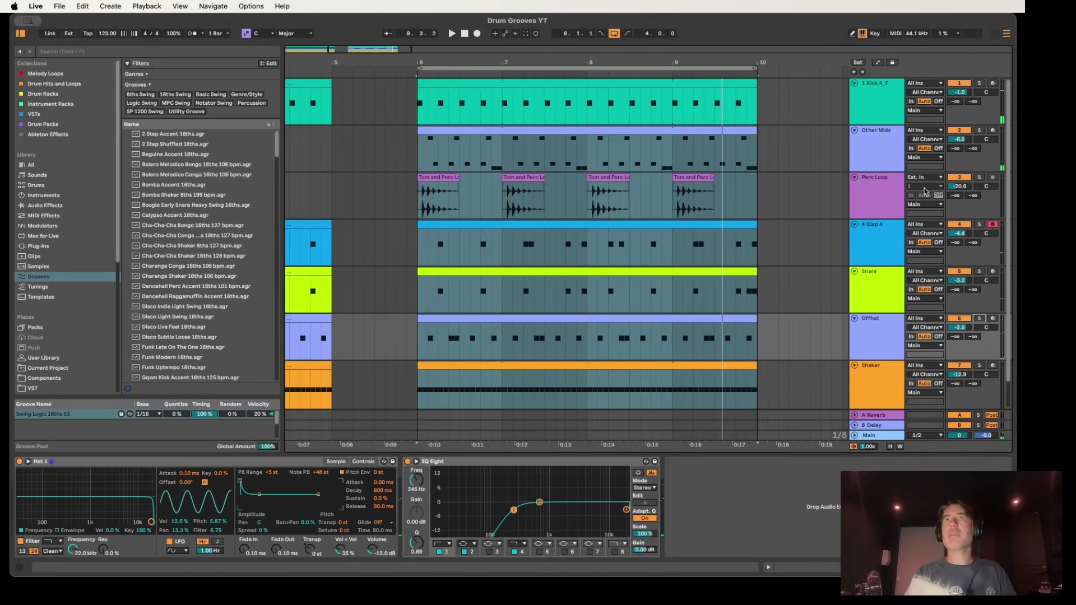
Insert a new audio track directly below the Perc Loop track.
click(883, 149)
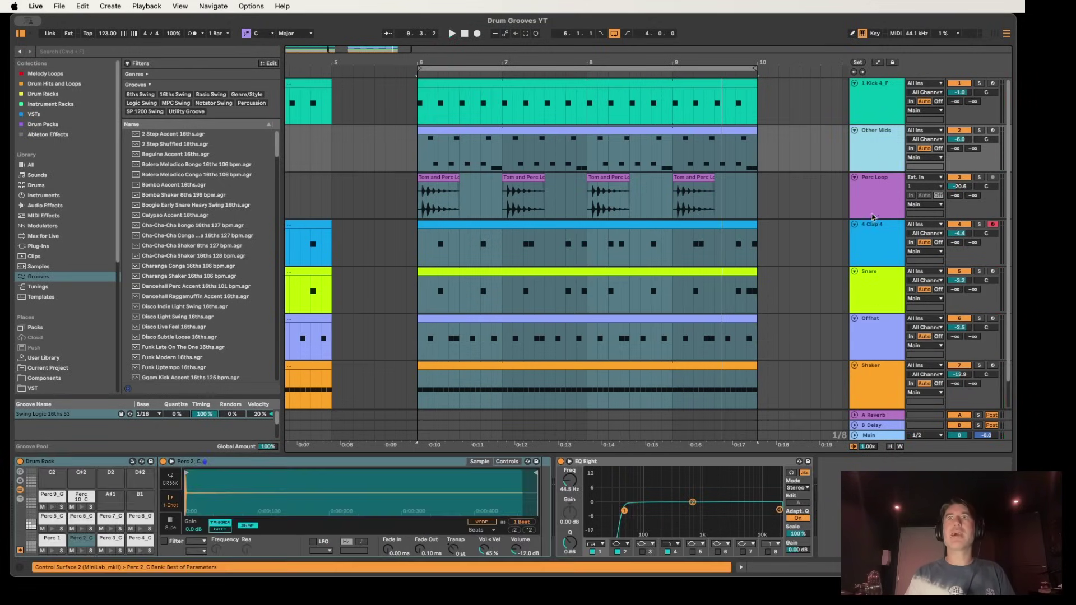
click(866, 185)
right_click(874, 192)
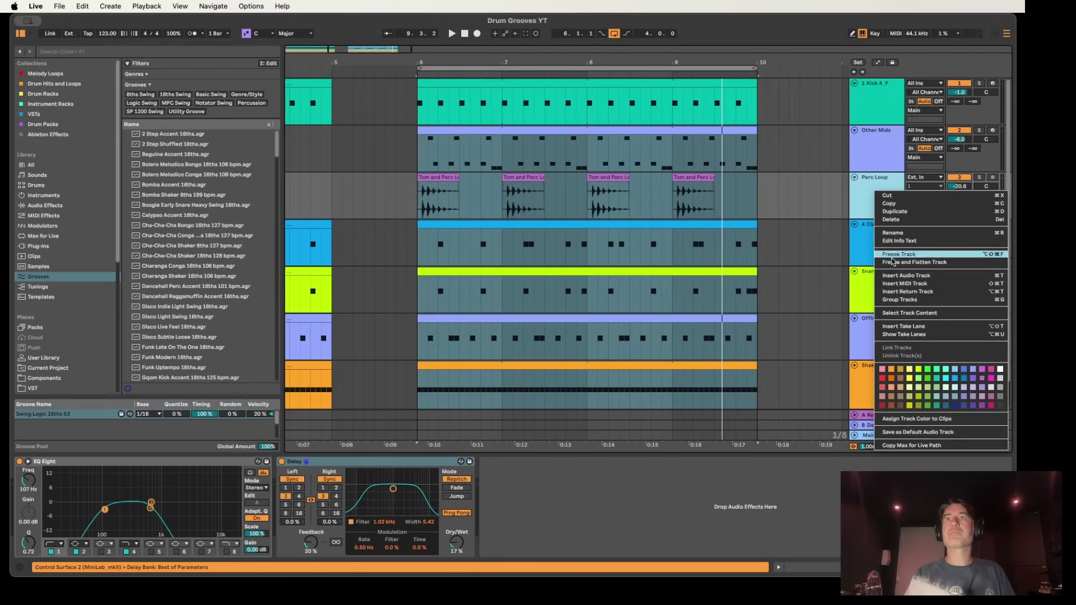
click(899, 276)
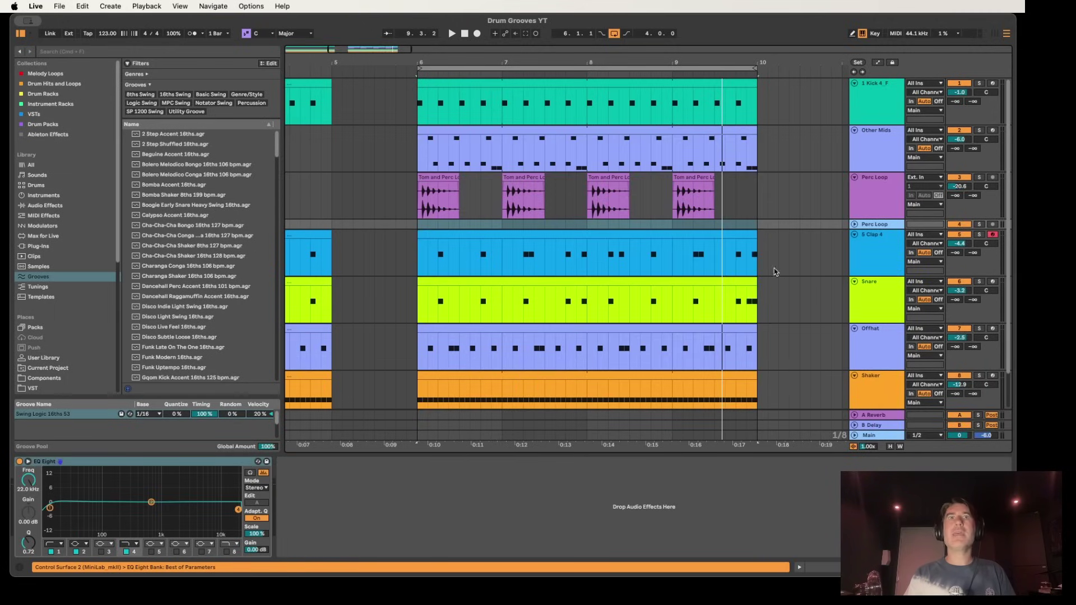
Preview loops in the RADIANCE pack's Tops folder, place Top 2_123.wav on the new audio track at bar 6 and start playback.
click(50, 124)
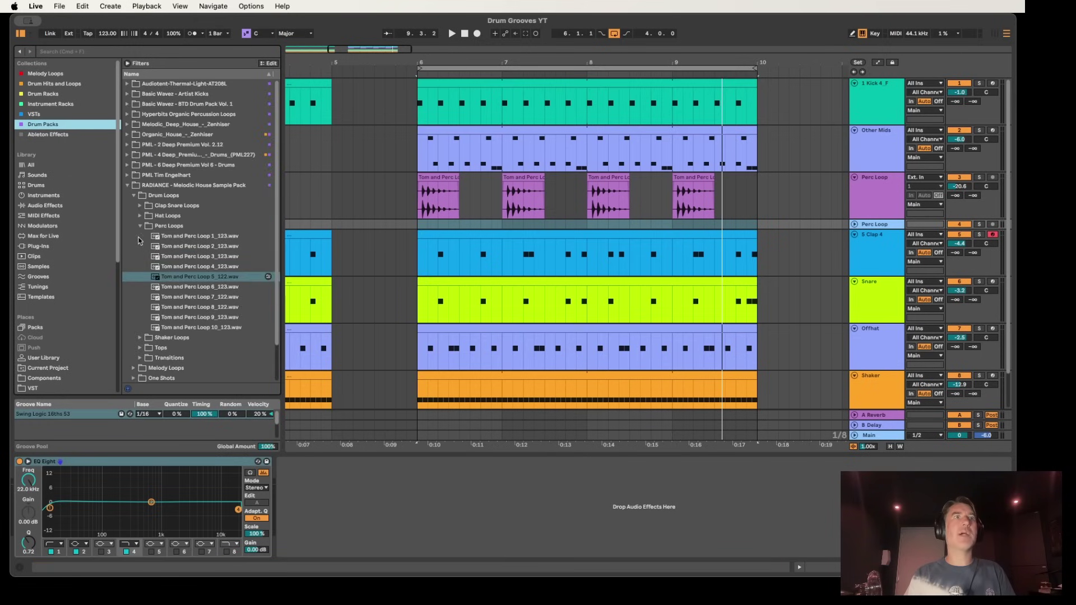
click(139, 226)
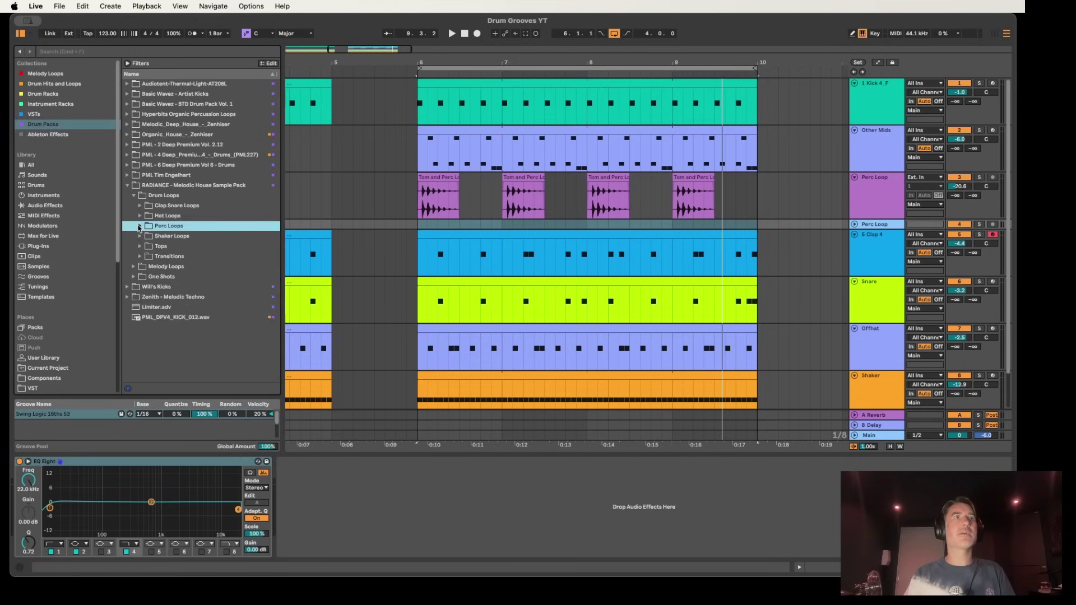
click(140, 247)
click(182, 260)
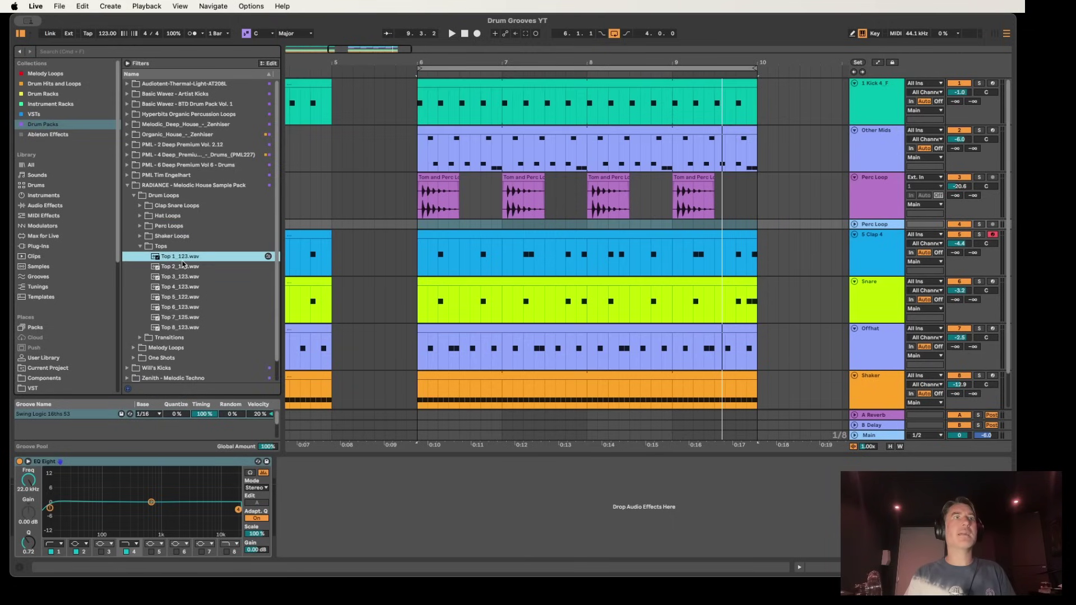
click(182, 263)
key(Down)
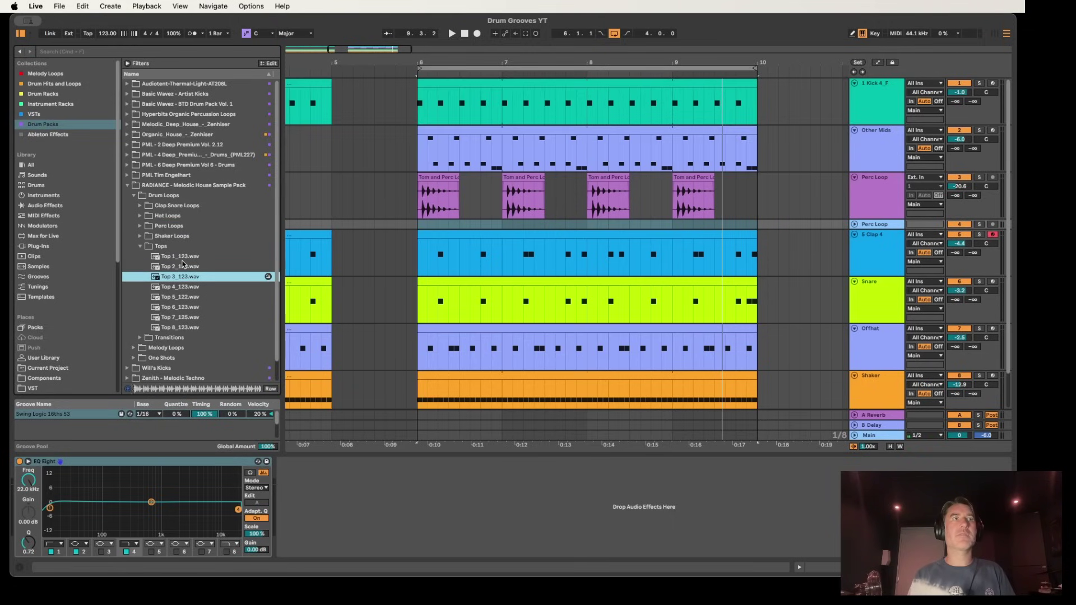
click(182, 264)
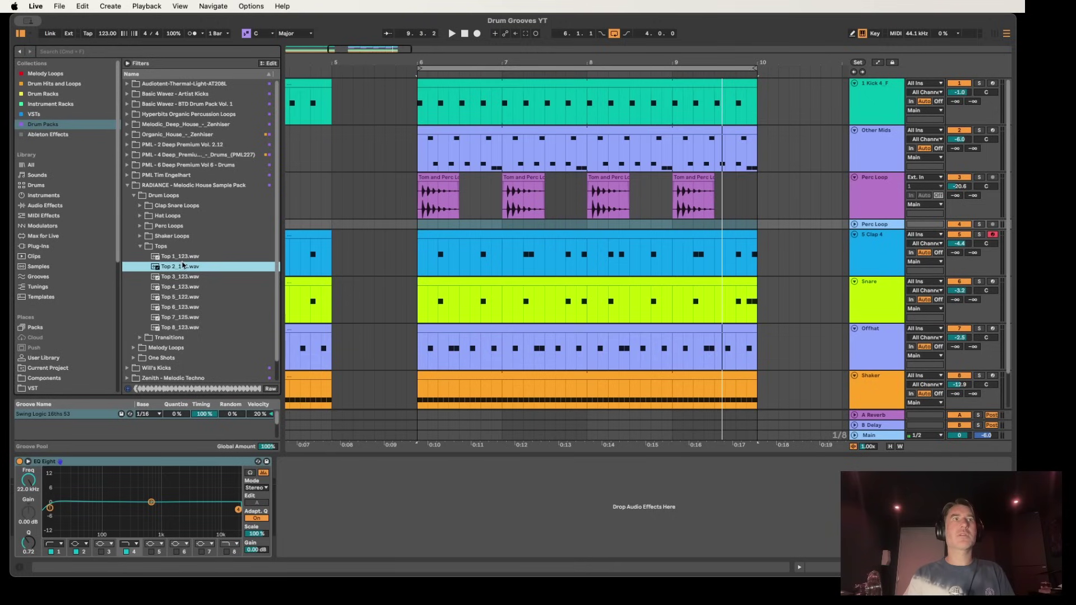
drag(275, 263, 426, 225)
key(space)
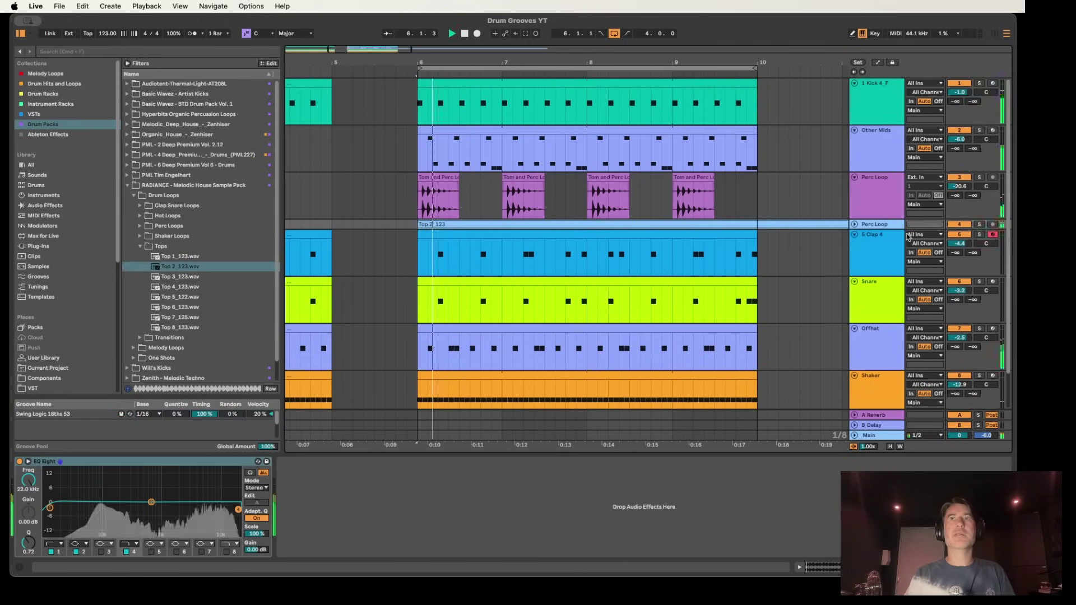
Unfold the top loop's track, set its volume to -19.0 dB and move its EQ Eight low cut to 178 Hz.
click(854, 224)
drag(960, 233, 960, 250)
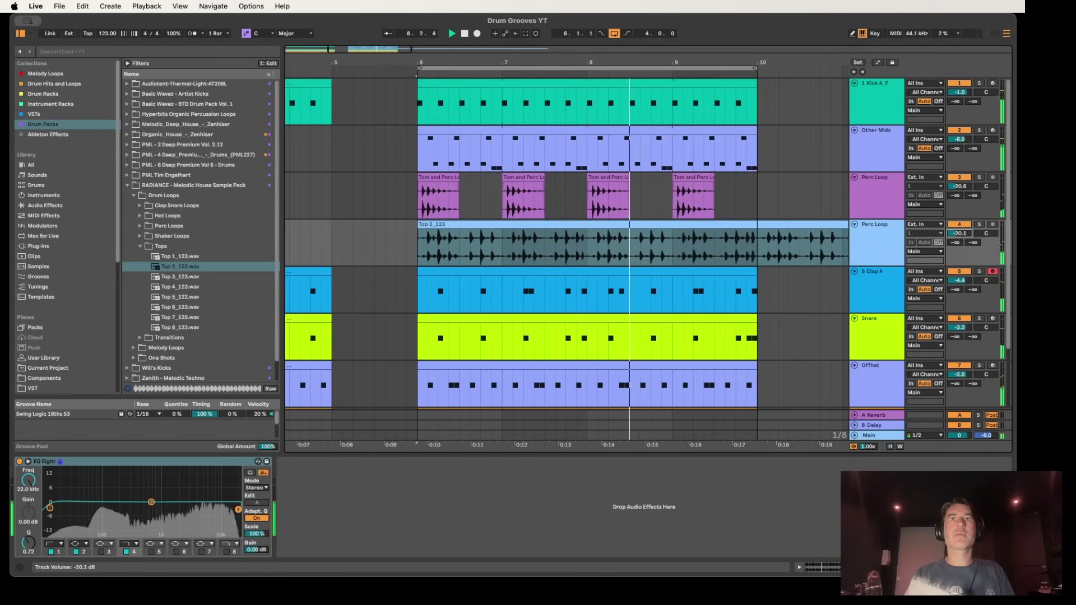
drag(50, 507, 117, 507)
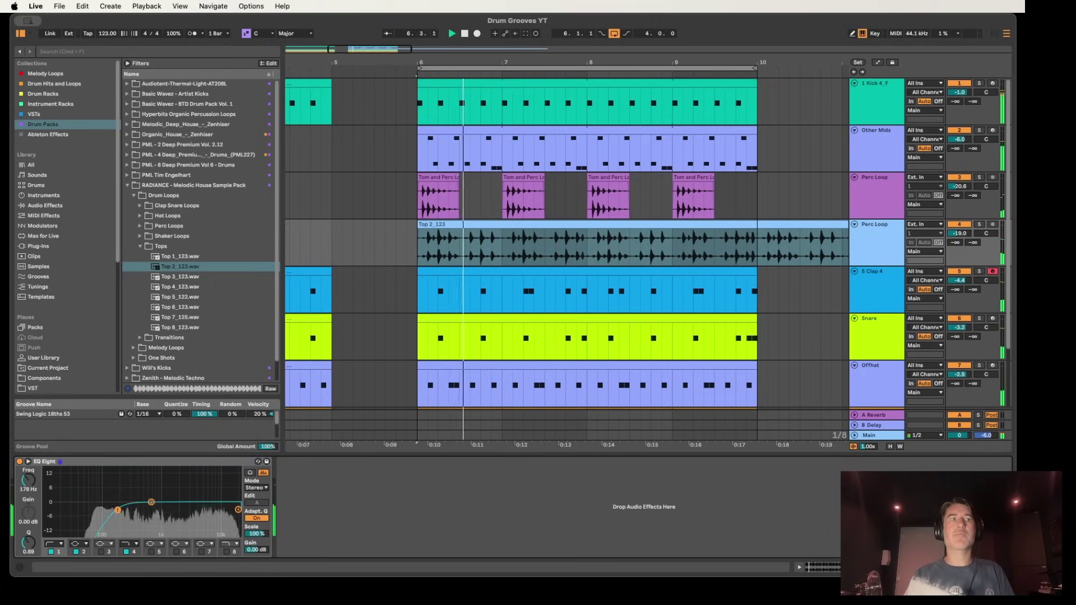
Compare the groove with and without the top loop, and trim the Top 2_123 clip to end at bar 10.
drag(571, 62, 572, 22)
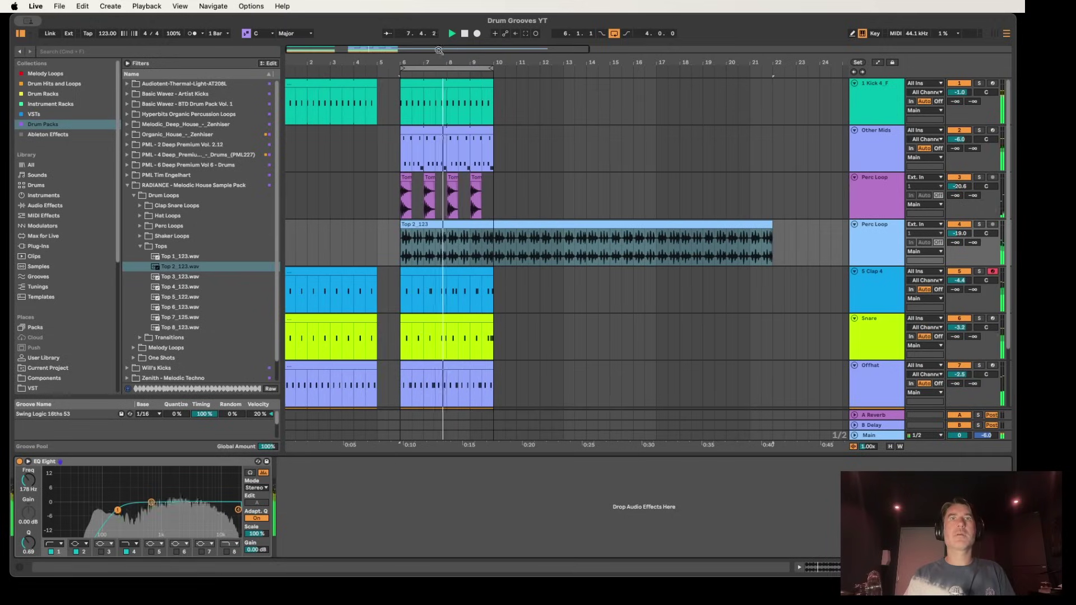
click(959, 224)
click(961, 226)
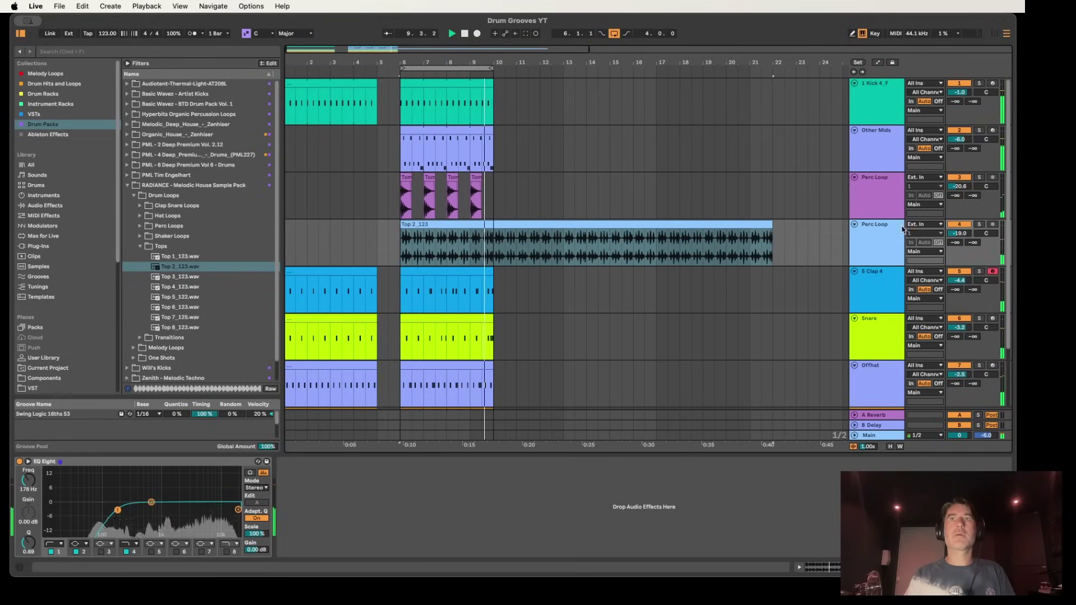
drag(772, 224, 493, 222)
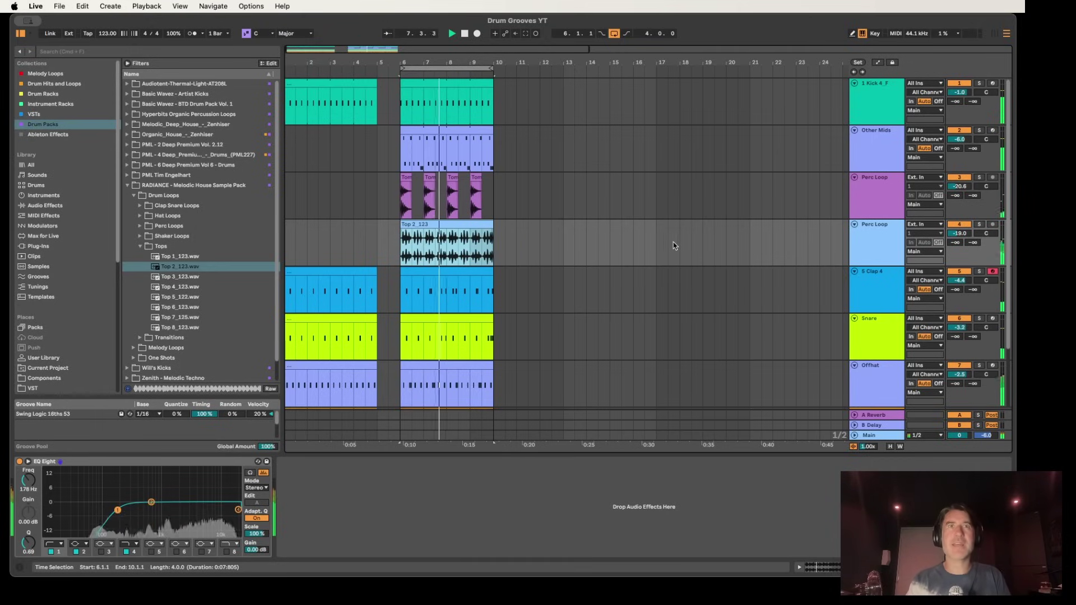
Check the top loop in solo and lower its EQ Eight high cut to 10.4 kHz.
click(980, 225)
click(981, 224)
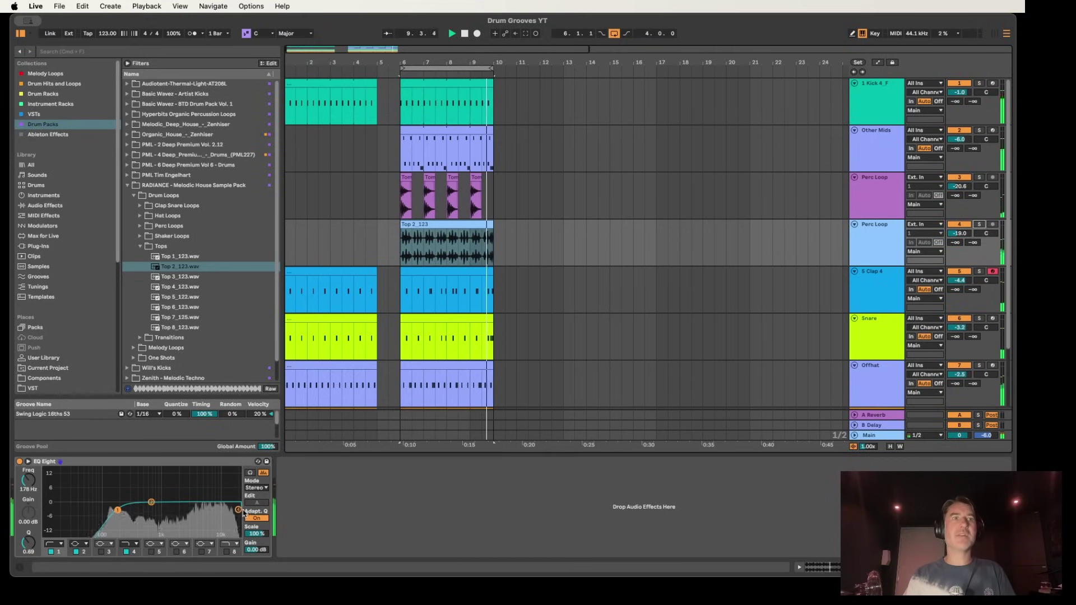
drag(238, 510, 220, 511)
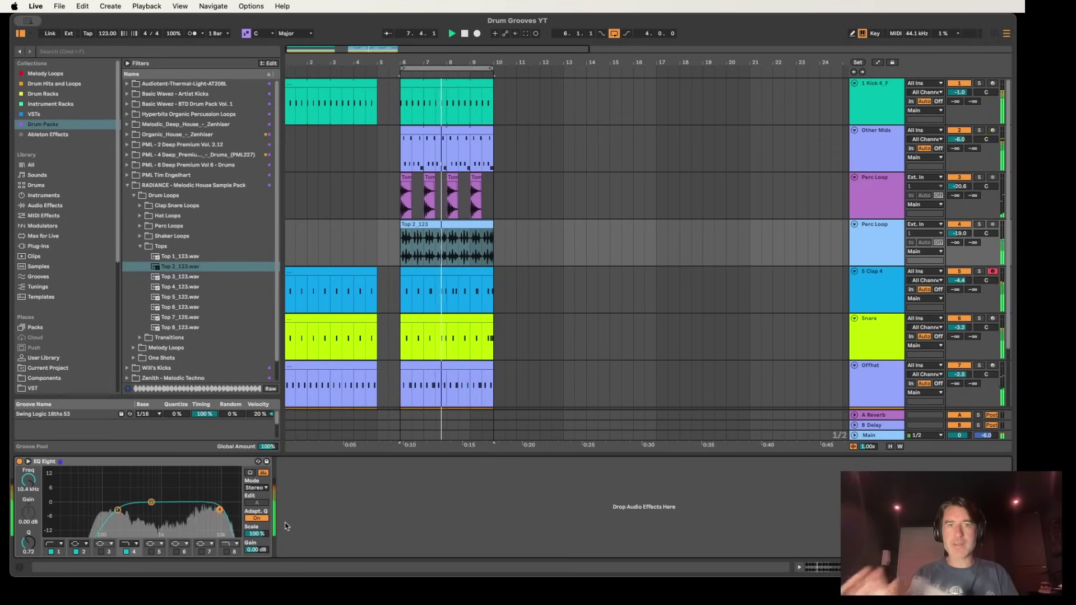
Check the top loop in solo against the full groove, stop playback and save the set.
click(979, 225)
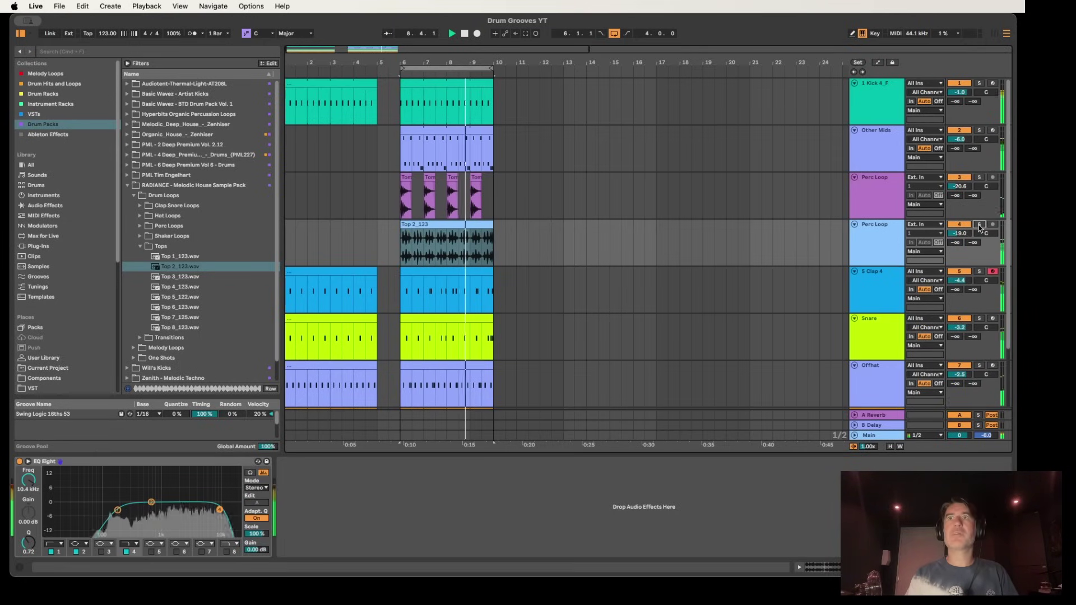
click(979, 225)
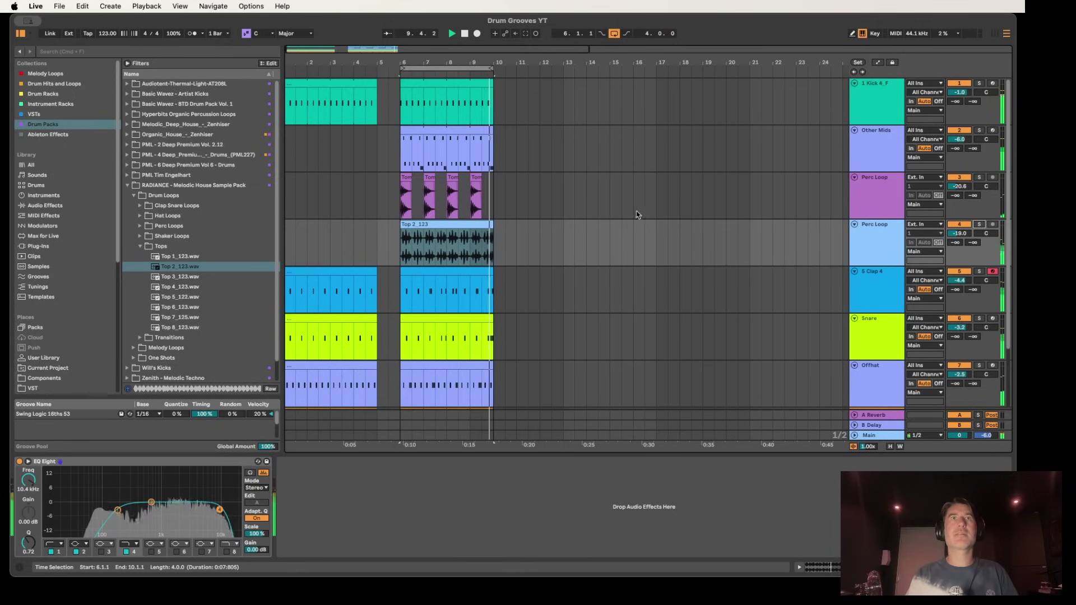
key(space)
key(super+s)
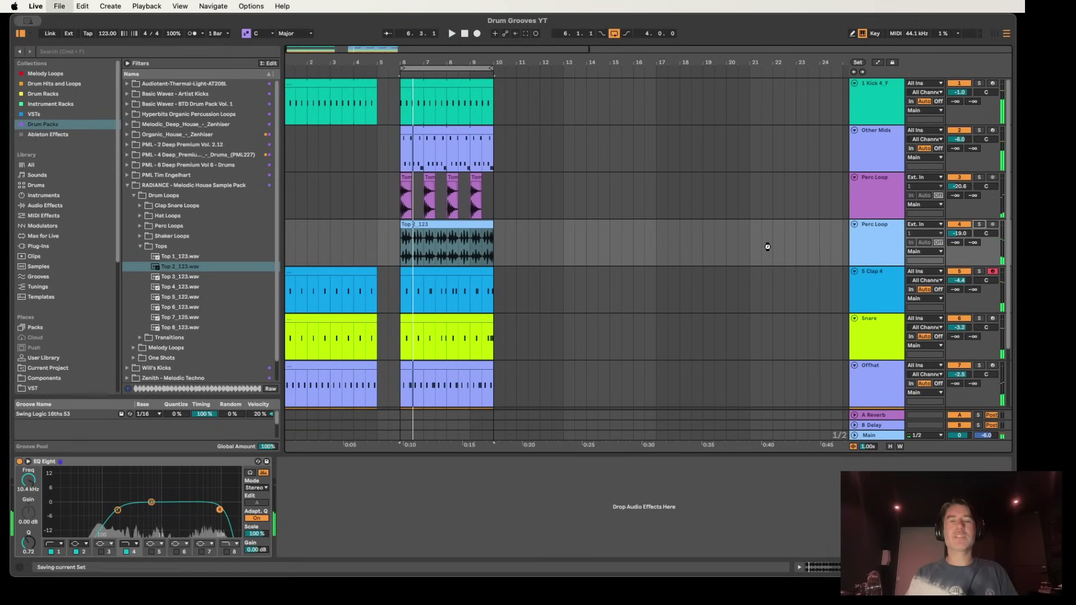
Apply the Swing Logic 16ths 53 groove to the Top 2_123 clip and play the result.
double_click(440, 234)
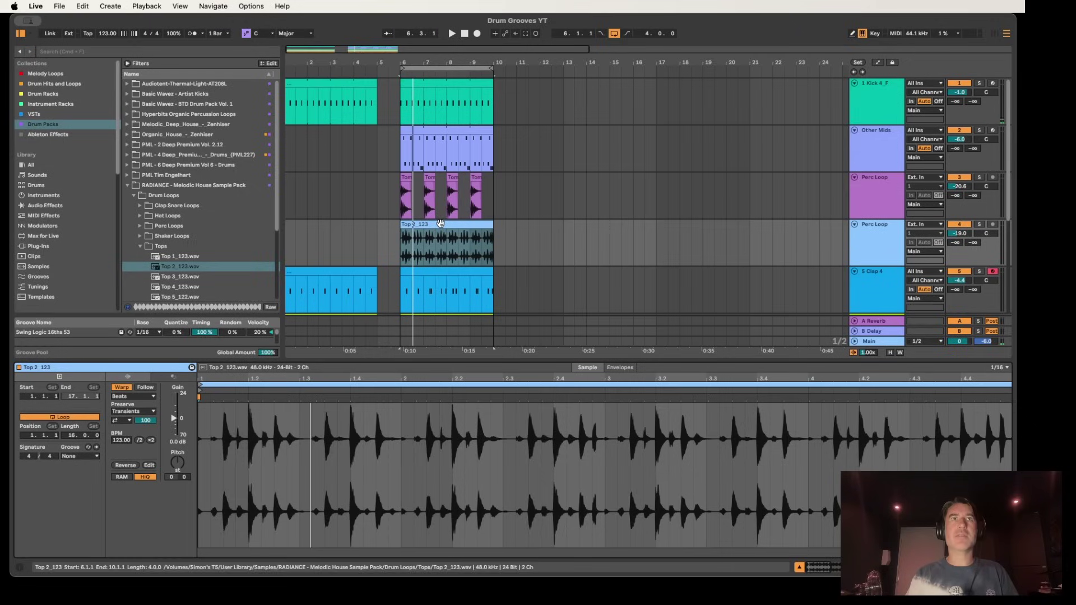
click(84, 457)
click(88, 473)
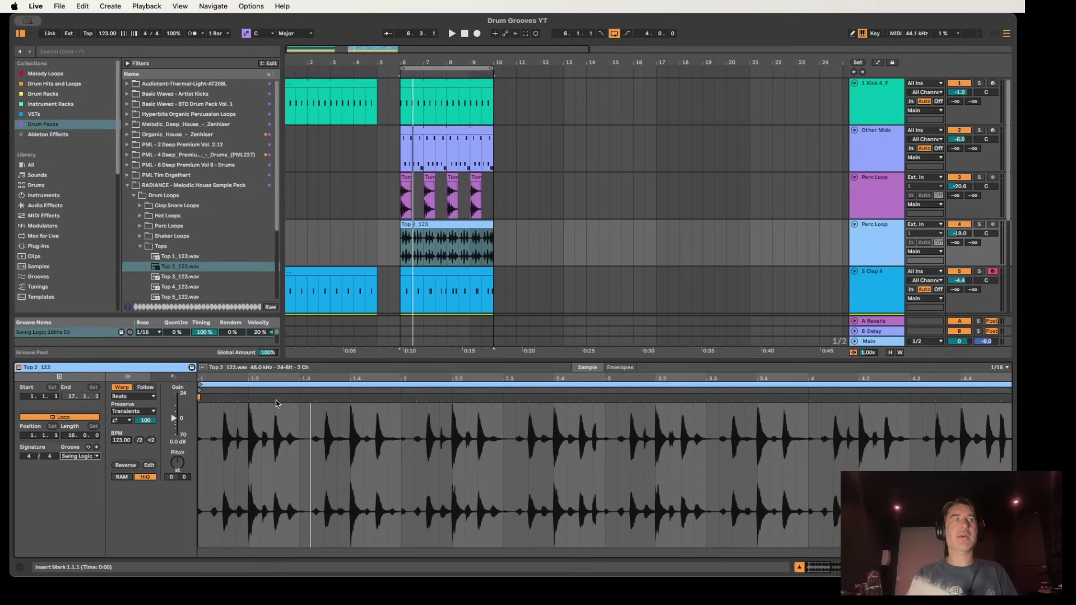
key(space)
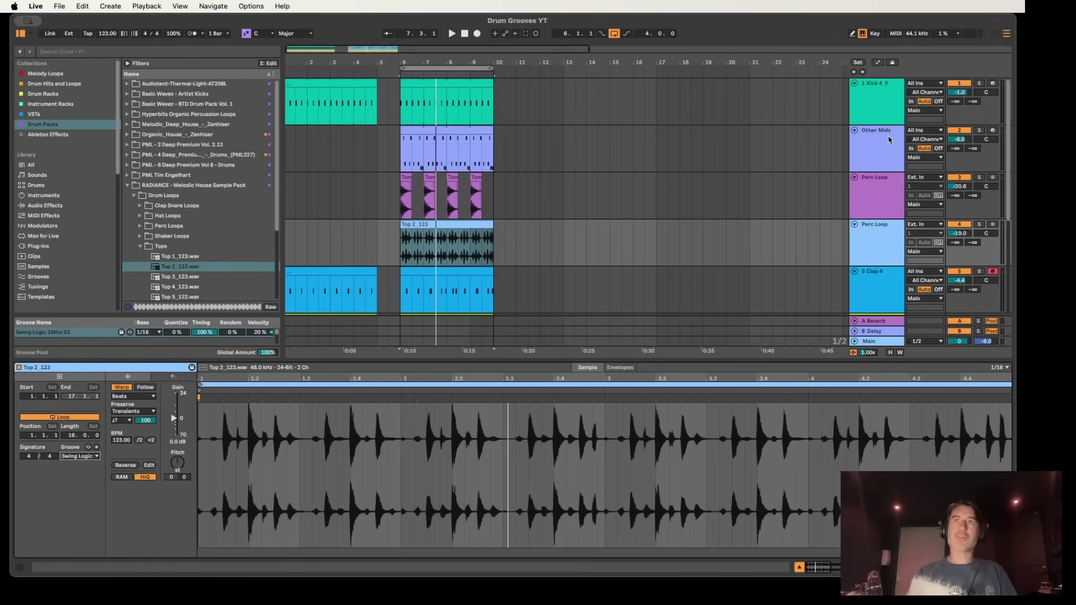
Group all tracks from Other Mids down to Shaker, leaving the kick outside the group.
click(889, 139)
scroll(878, 160, down, 5)
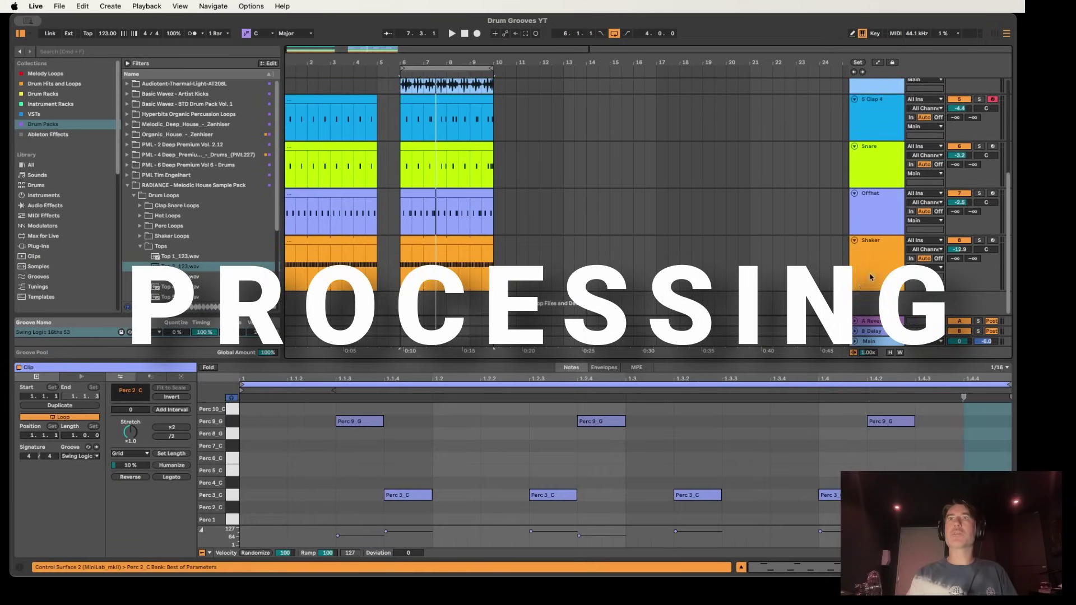
key(super+a)
scroll(874, 252, up, 5)
right_click(890, 143)
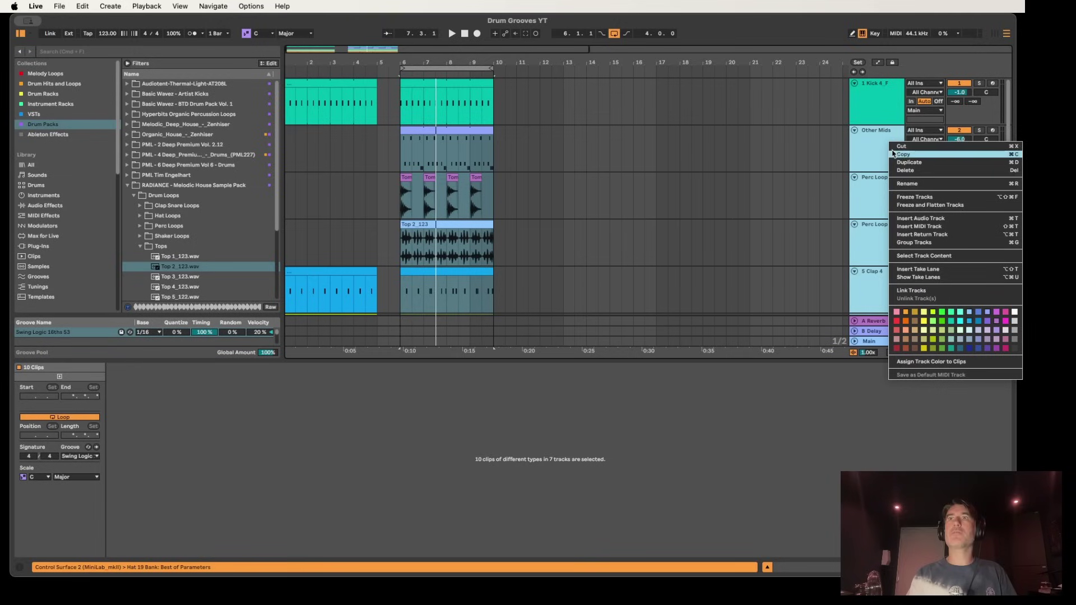
click(904, 243)
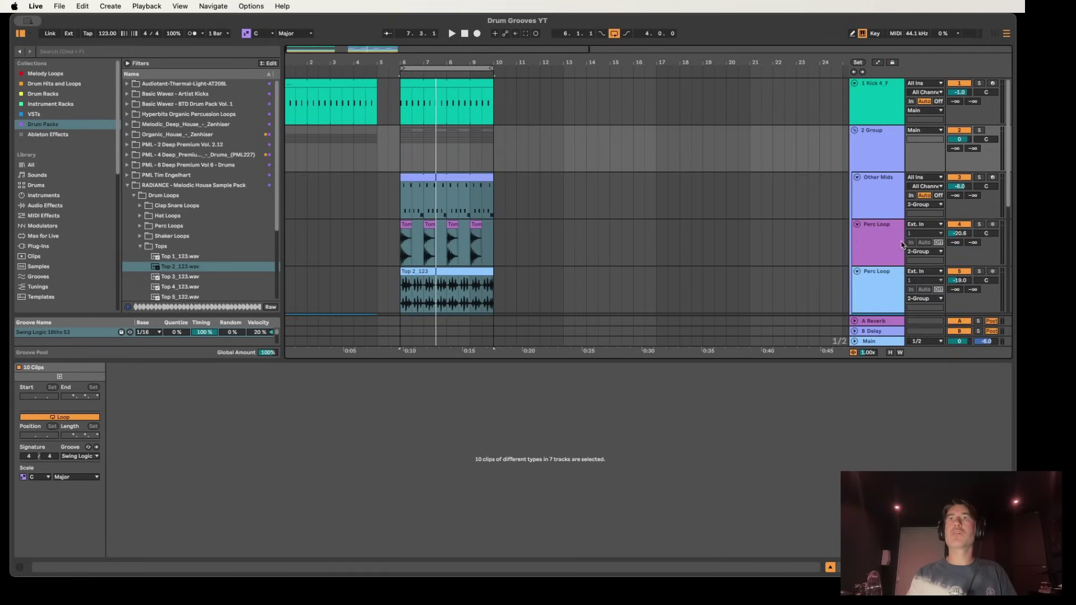
Rename the new group track DRUM BUSS.
click(881, 149)
right_click(864, 146)
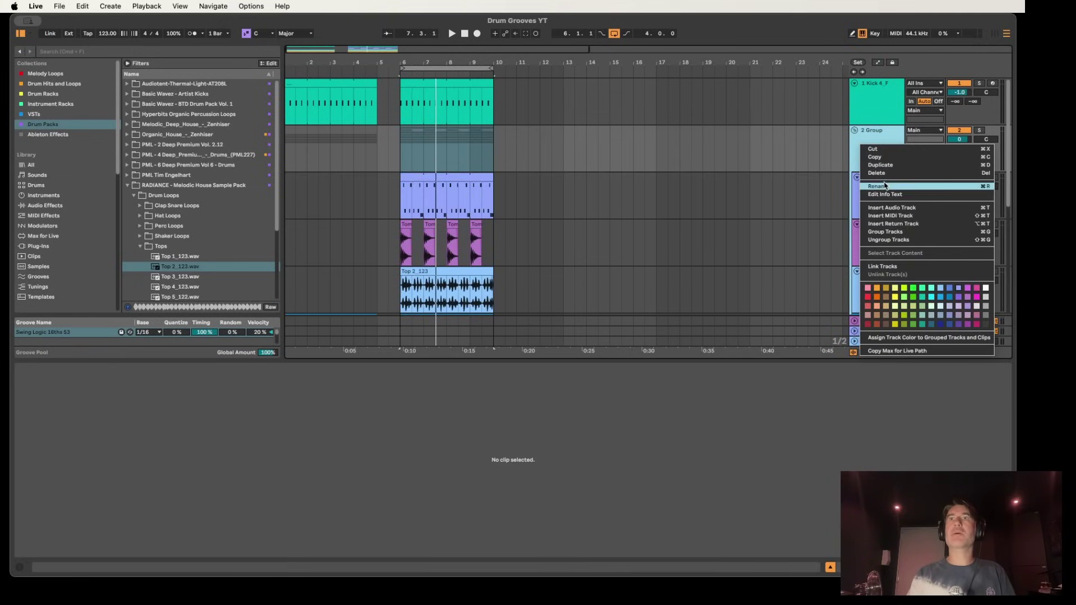
click(884, 186)
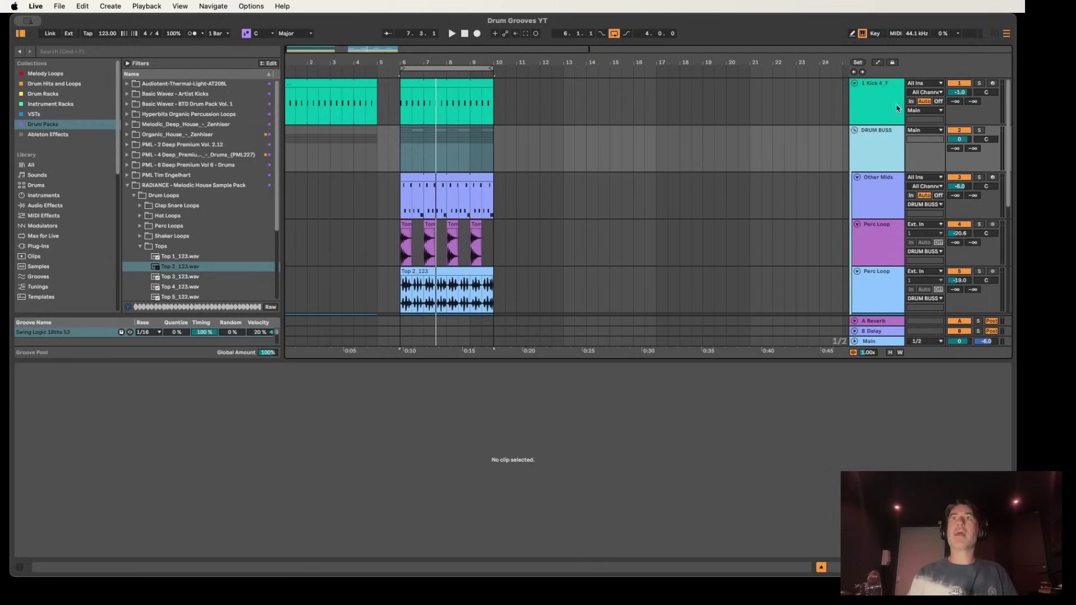
click(882, 122)
click(886, 148)
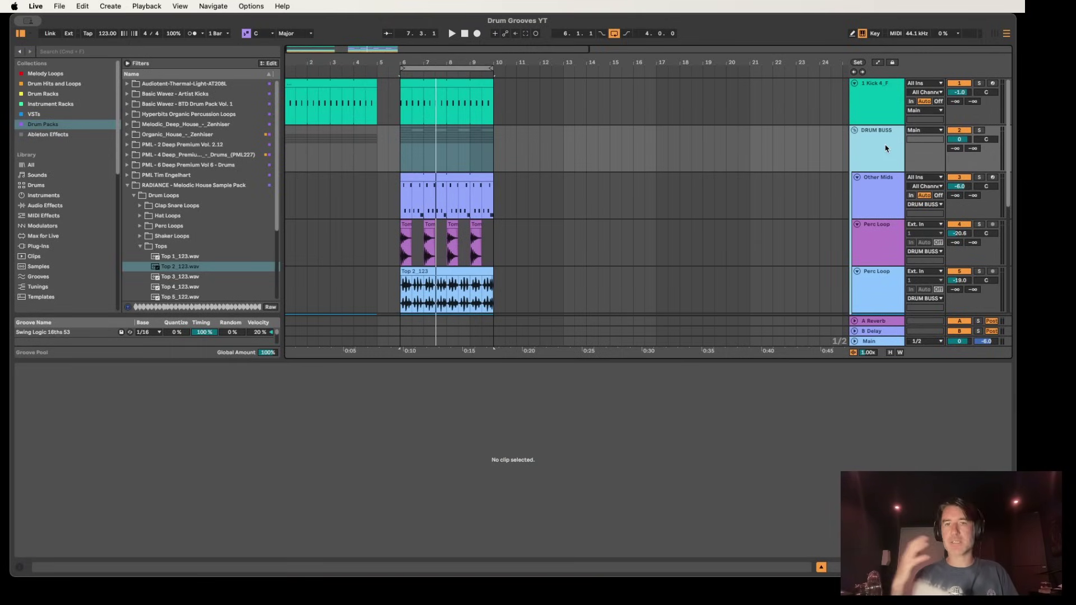
Show the DRUM BUSS track's device chain and add a Saturator audio effect to it.
double_click(886, 148)
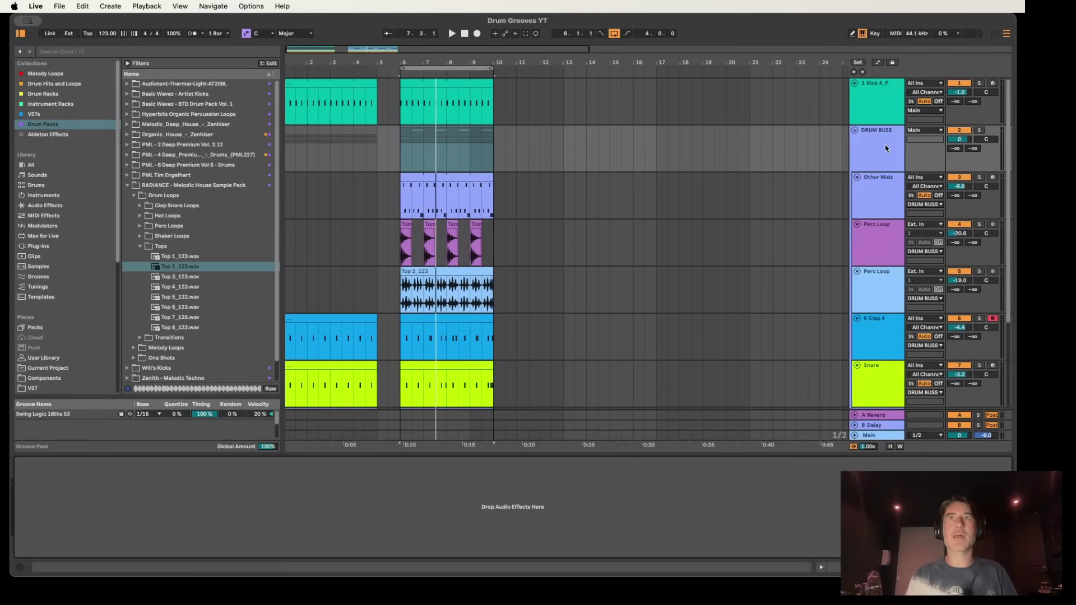
click(886, 148)
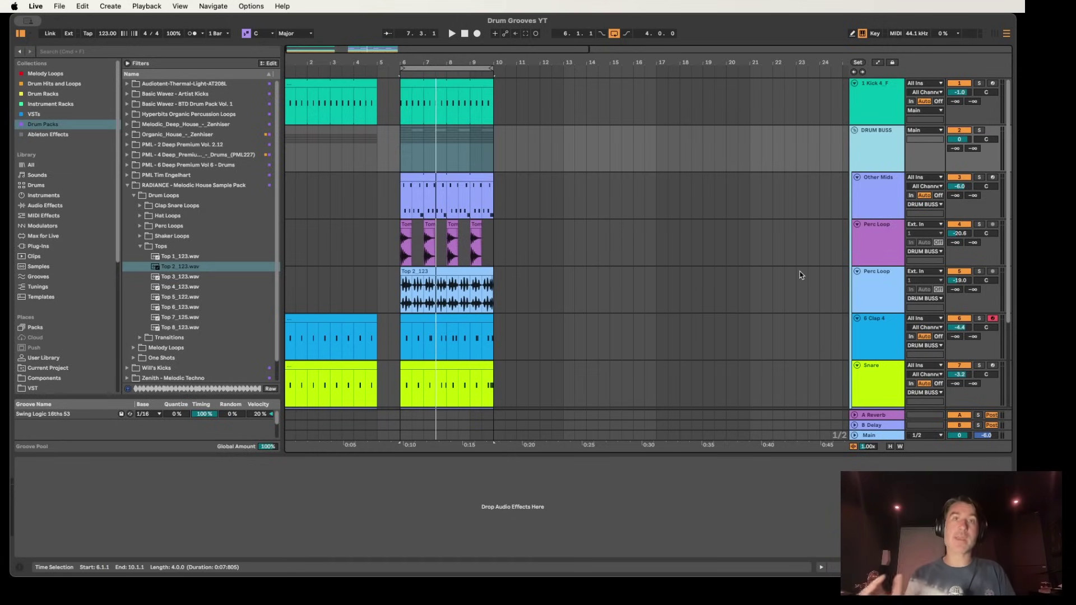
click(881, 149)
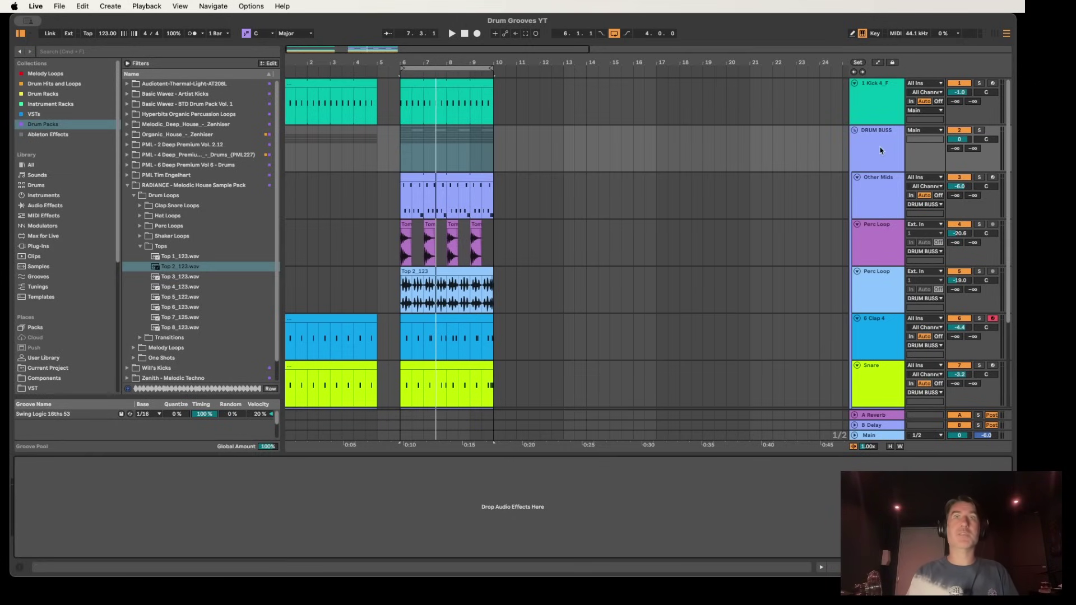
click(46, 206)
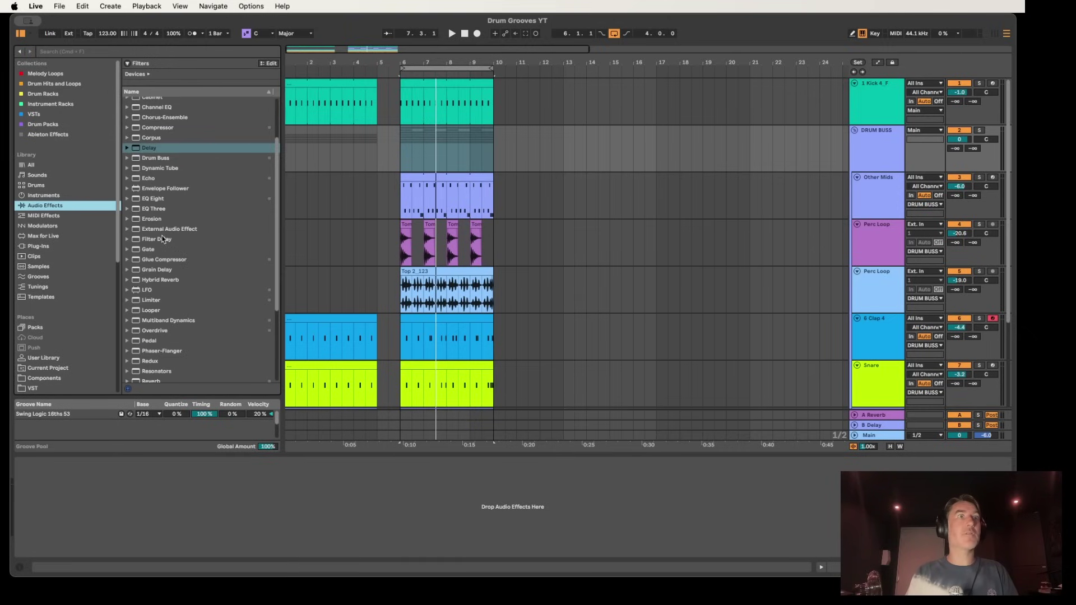
scroll(163, 239, down, 5)
click(149, 286)
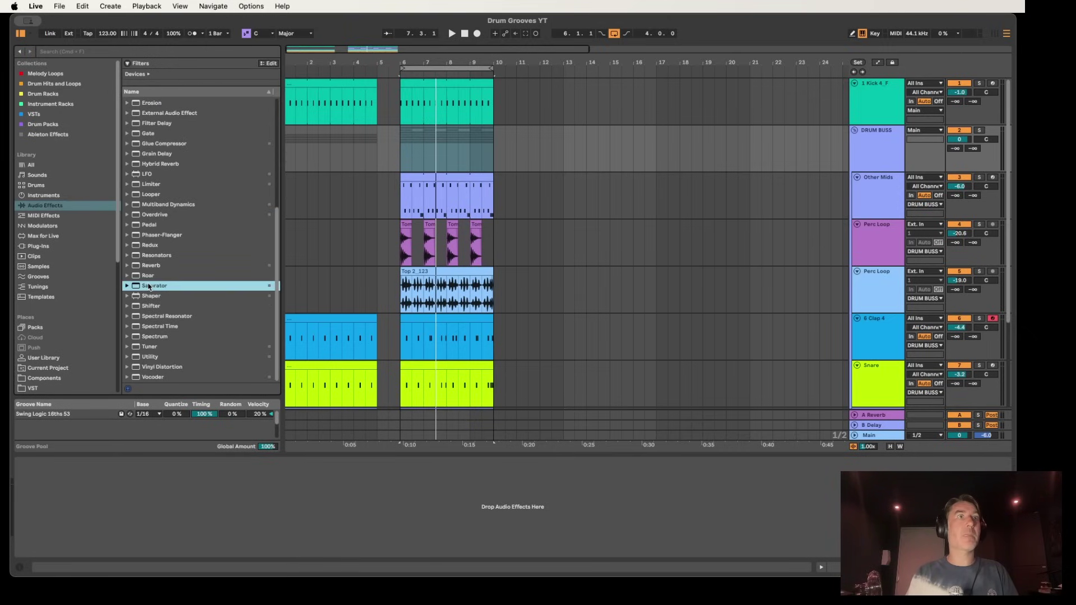
drag(126, 515, 124, 510)
Group the Saturator into an Audio Effect Rack, show its chain list and create two additional chains.
right_click(75, 464)
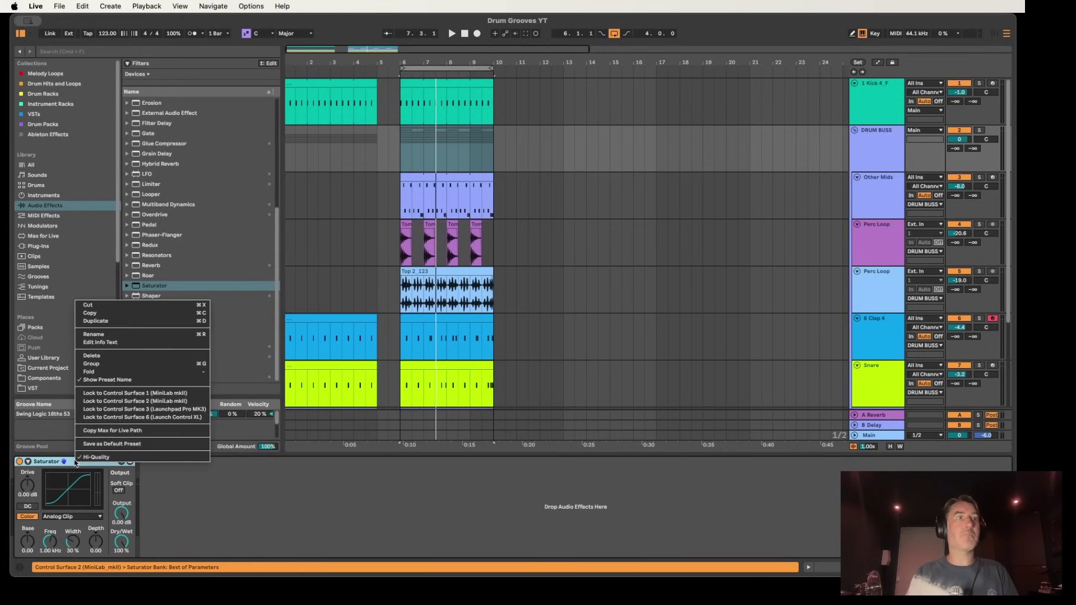
click(92, 364)
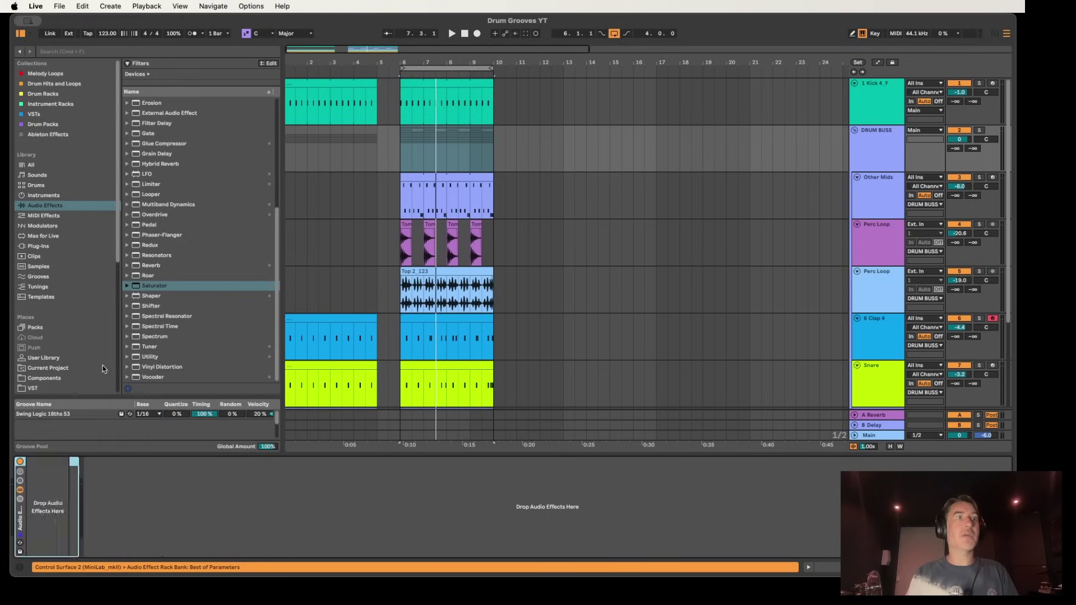
click(21, 499)
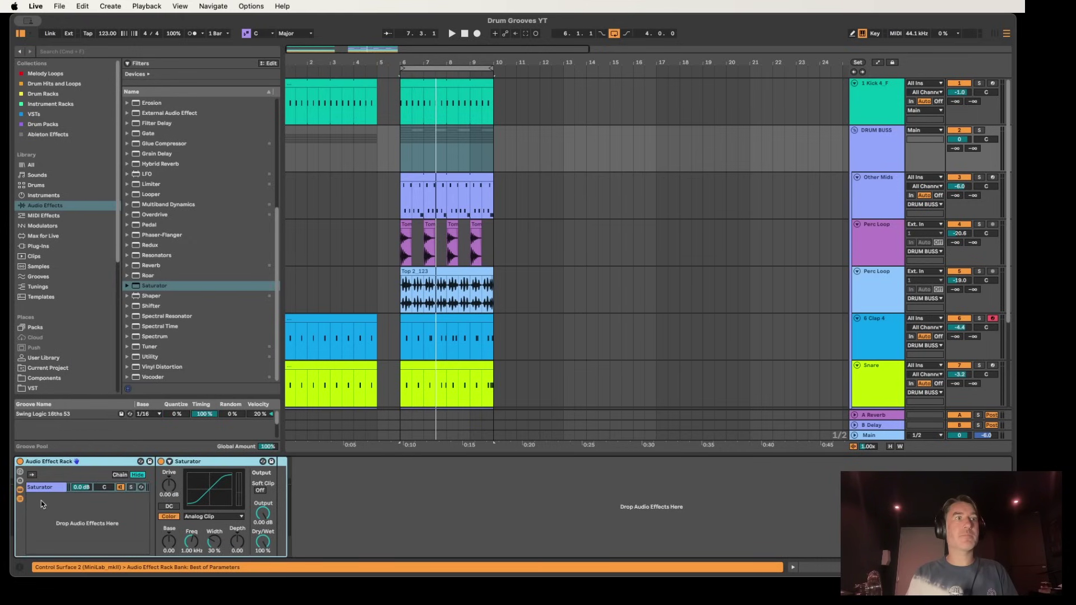
right_click(68, 512)
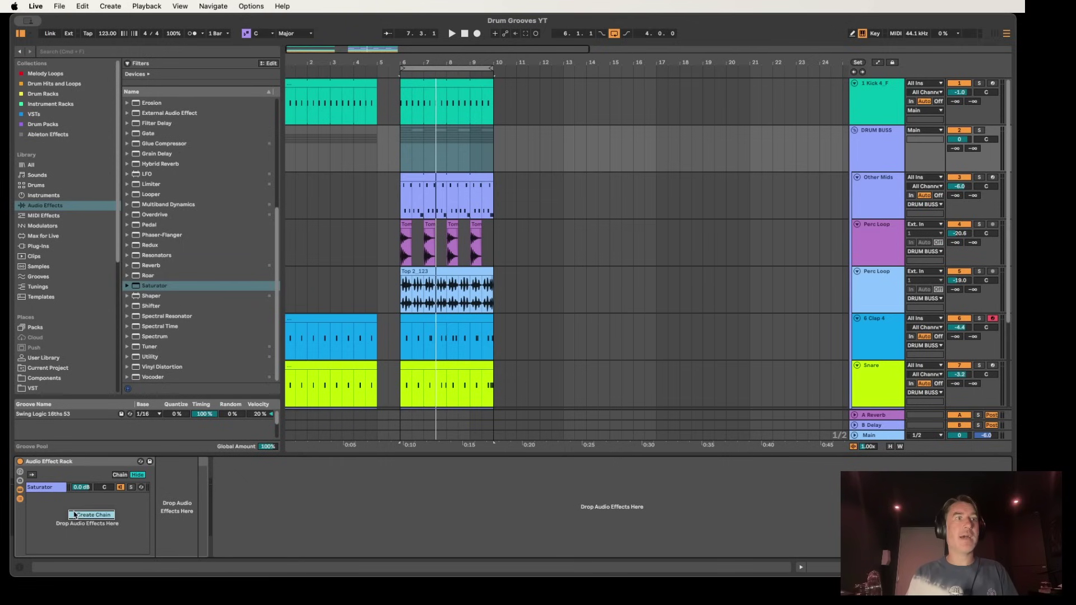
click(86, 514)
right_click(67, 517)
click(79, 522)
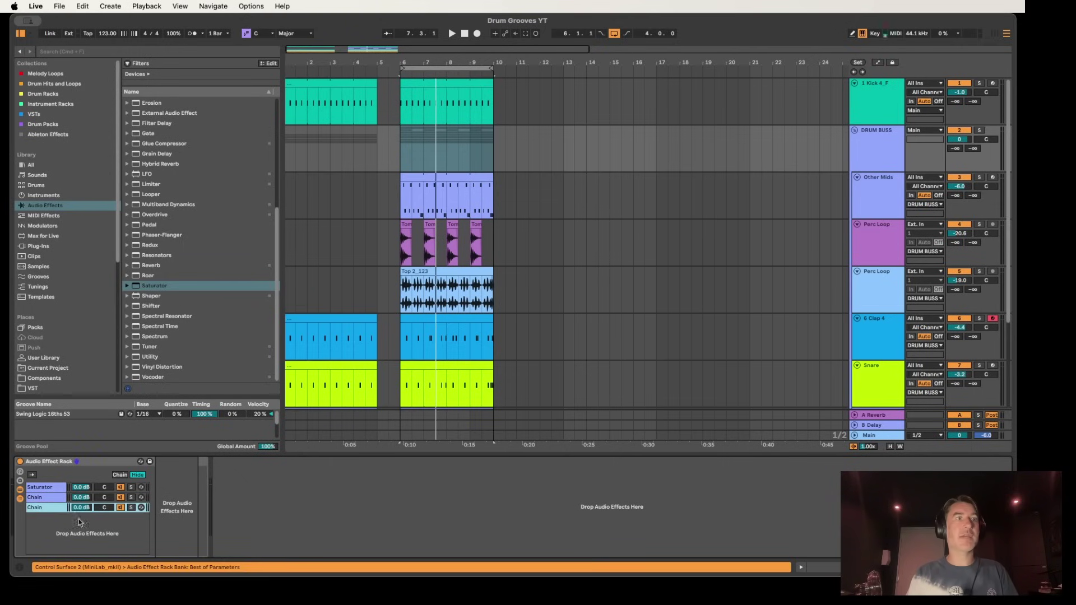
Rename the rack's last chain DRY and move the Saturator chain into the middle slot.
right_click(61, 508)
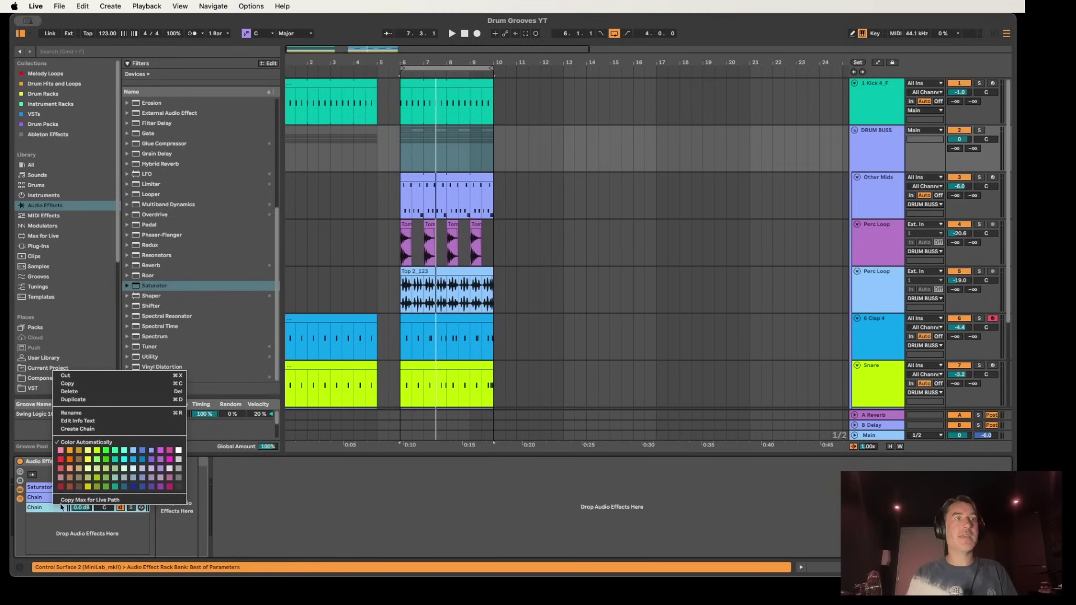
click(80, 412)
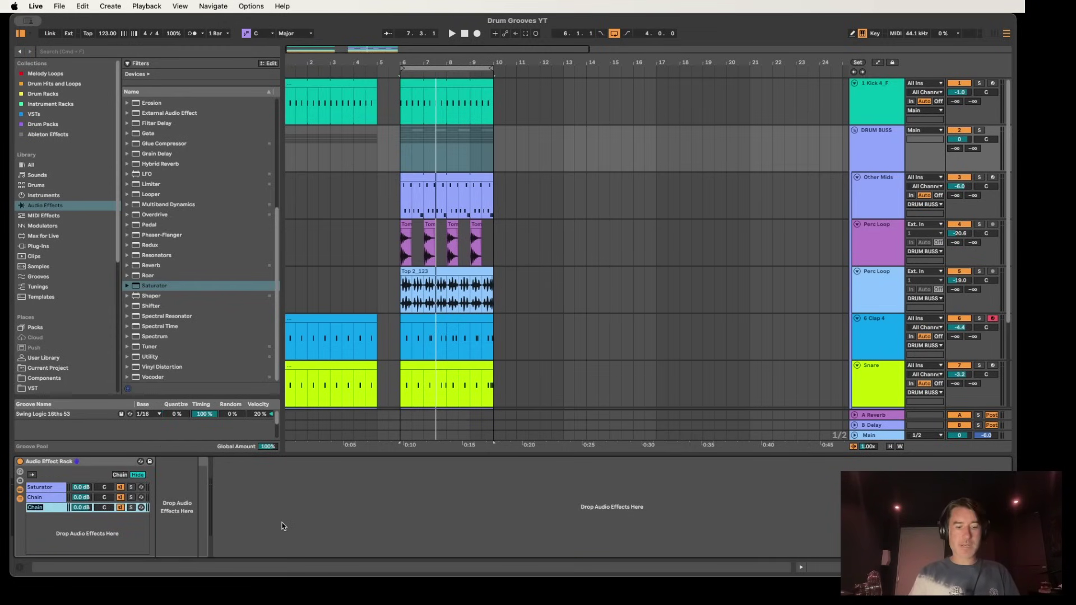
click(47, 491)
drag(52, 504, 52, 503)
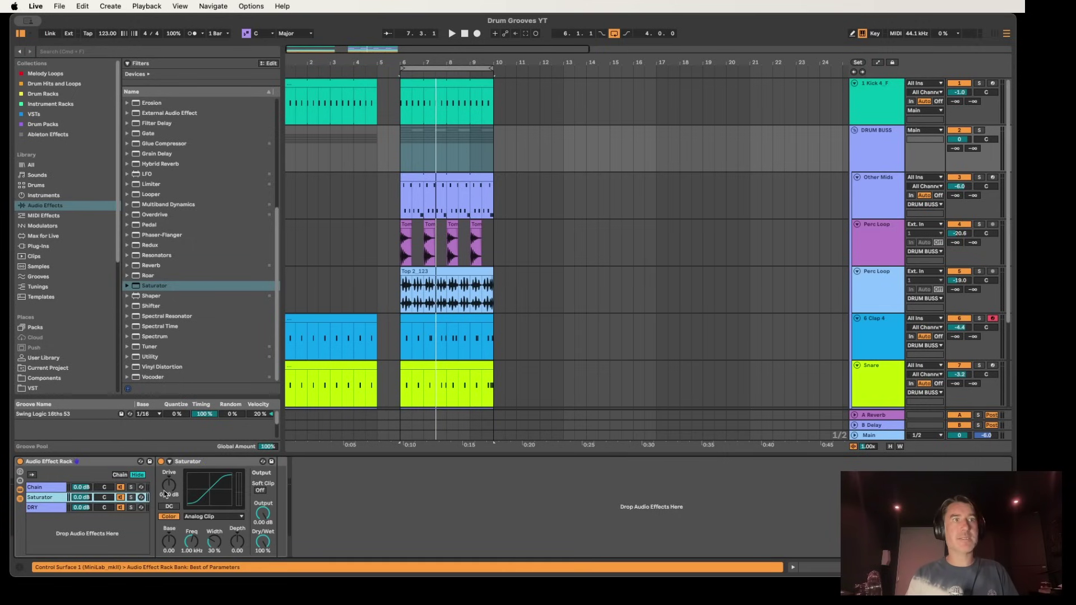
Solo the Saturator chain during playback, set its Drive to 16.0 dB and Output to -16.0 dB, and turn on Soft Clip.
click(132, 498)
key(space)
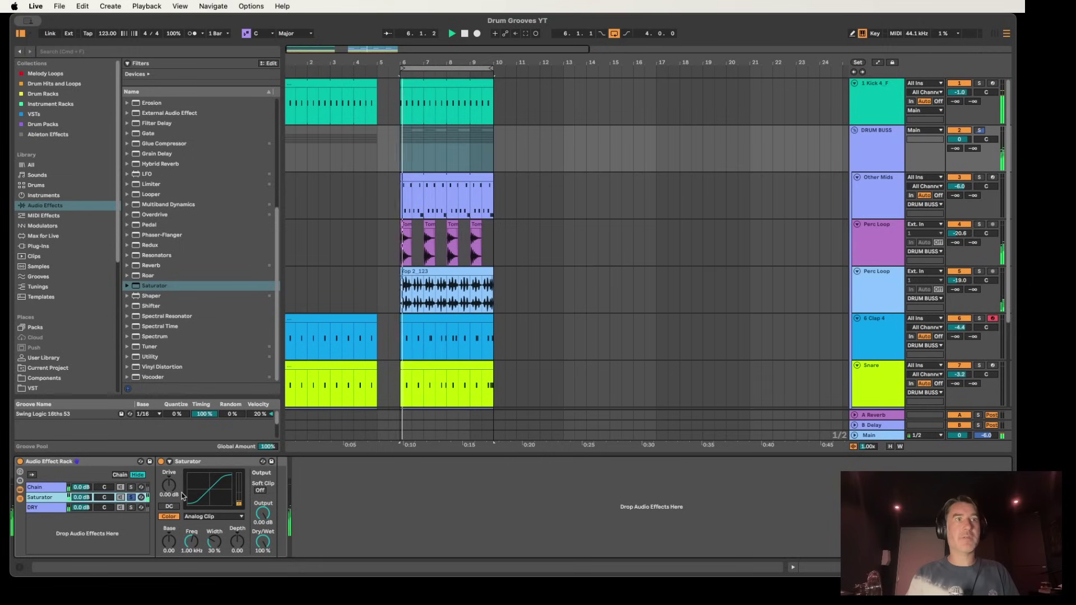
drag(168, 485, 168, 440)
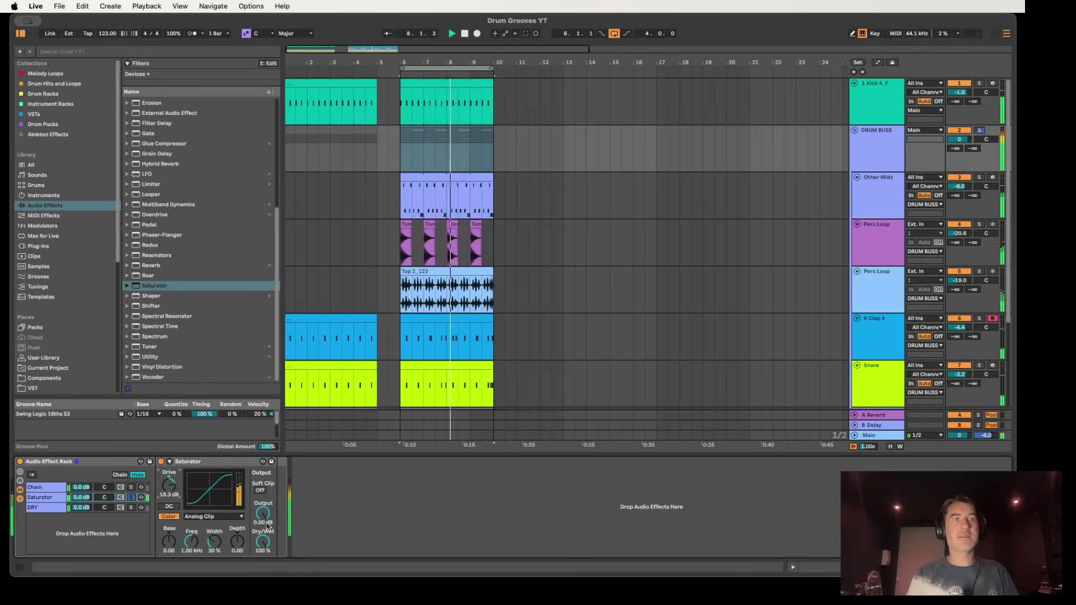
drag(264, 516, 268, 555)
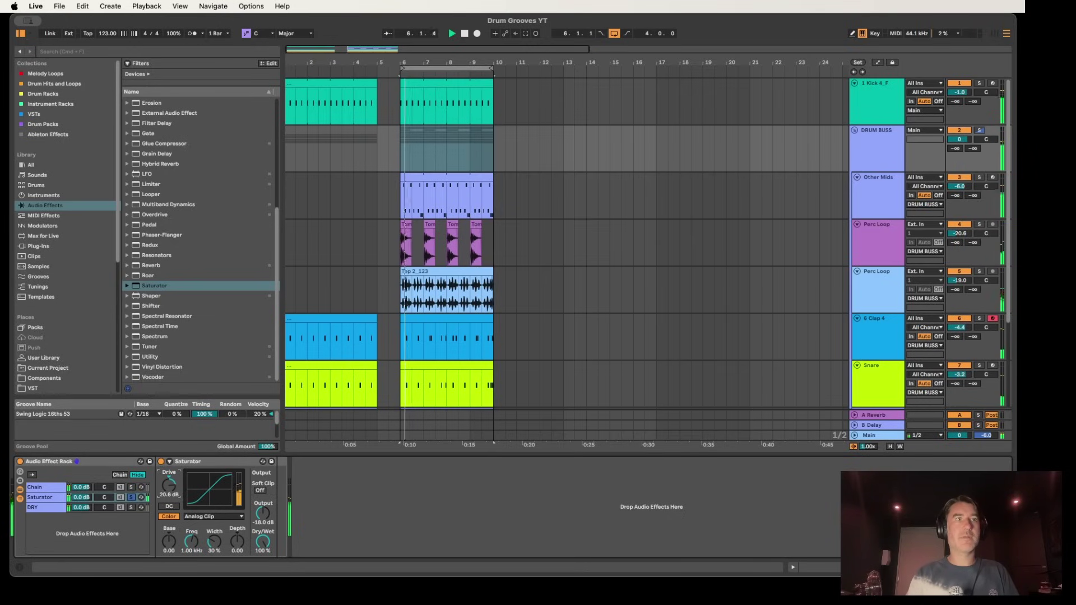
drag(211, 488, 210, 494)
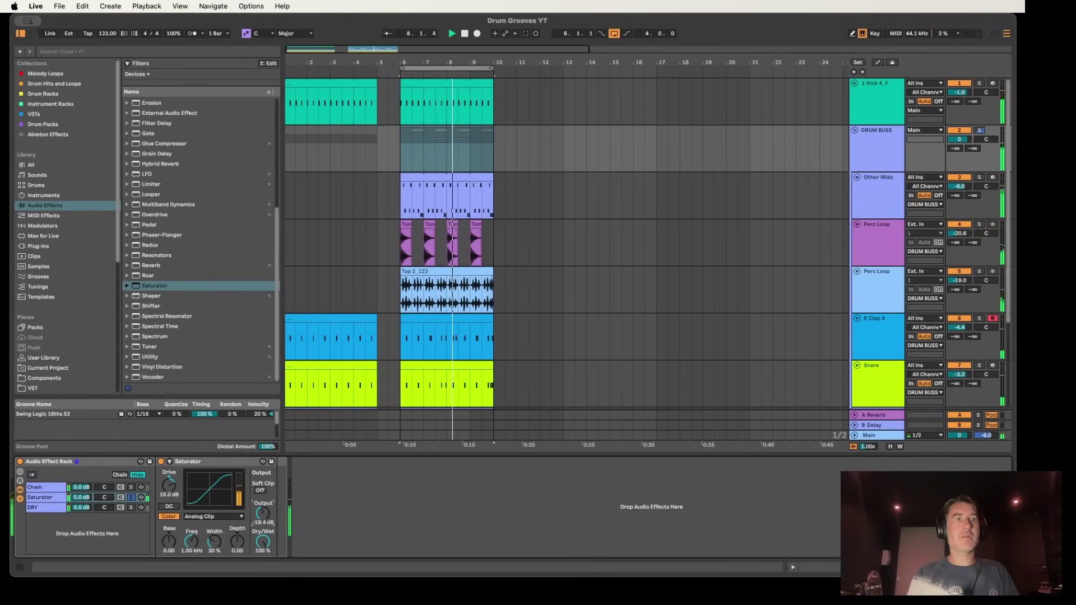
drag(262, 513, 262, 504)
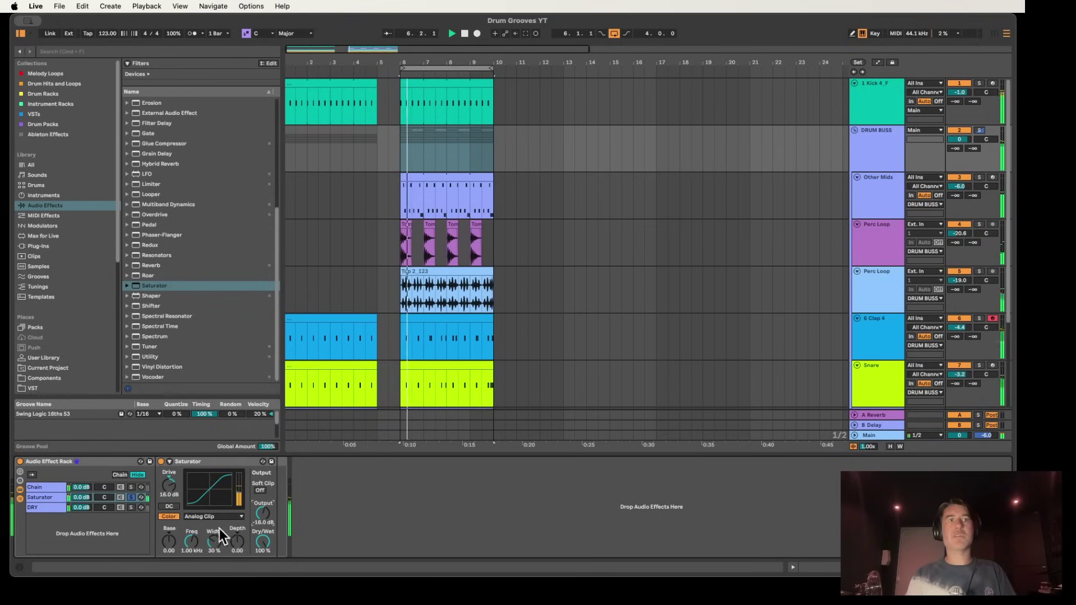
click(261, 491)
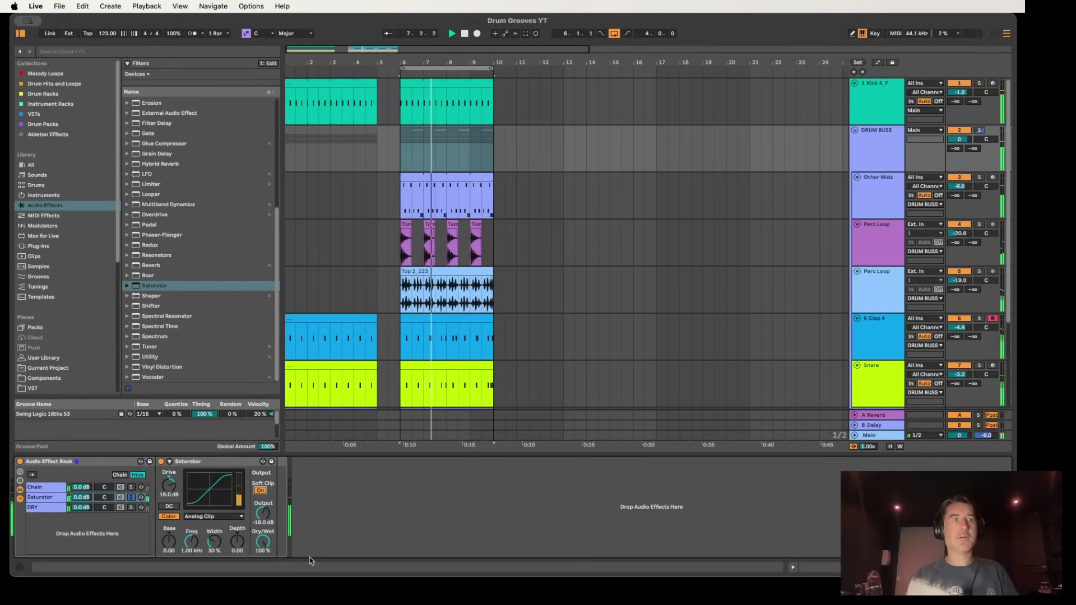
Compare the drums with Saturator bypassed and active, unsolo its chain and lower the chain volume to -inf dB.
click(162, 461)
click(161, 461)
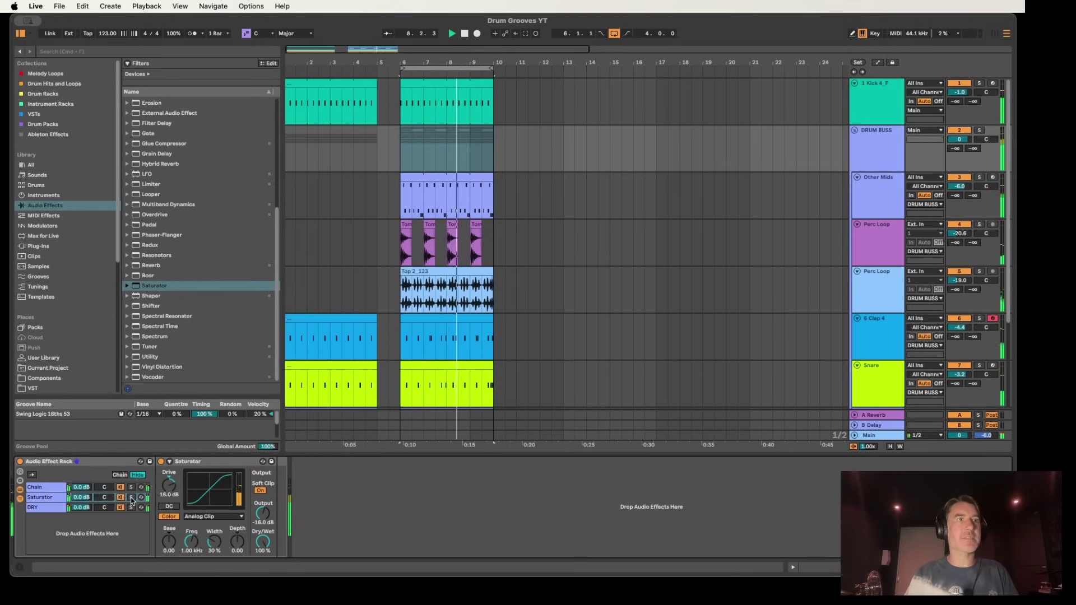
click(56, 495)
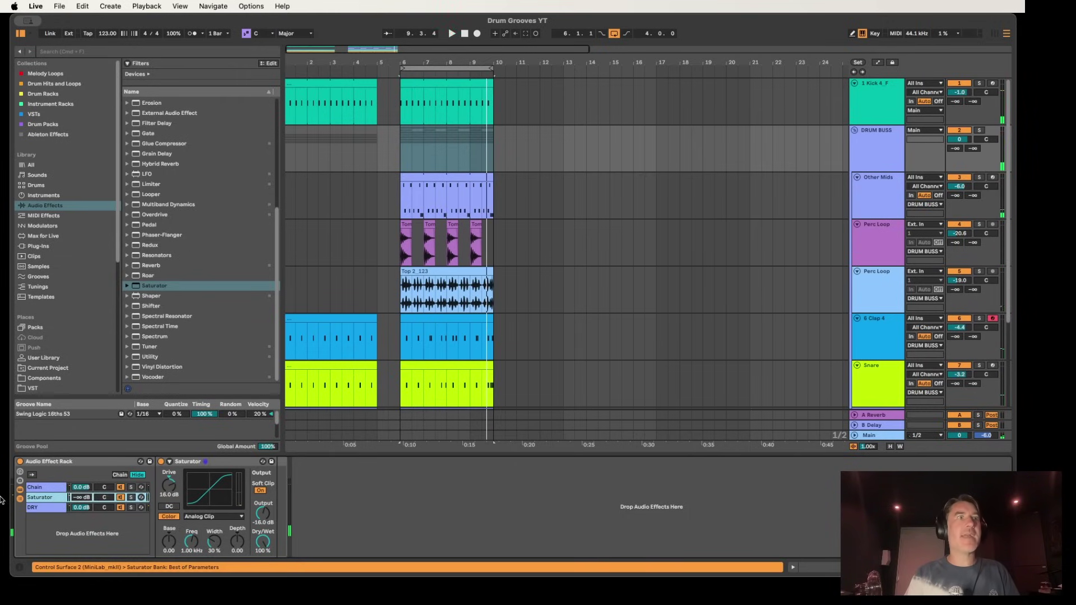
Add Roar to the rack's first chain and load its Drum Kit Enhancer preset.
click(42, 487)
drag(146, 270, 173, 511)
click(127, 275)
scroll(197, 275, down, 5)
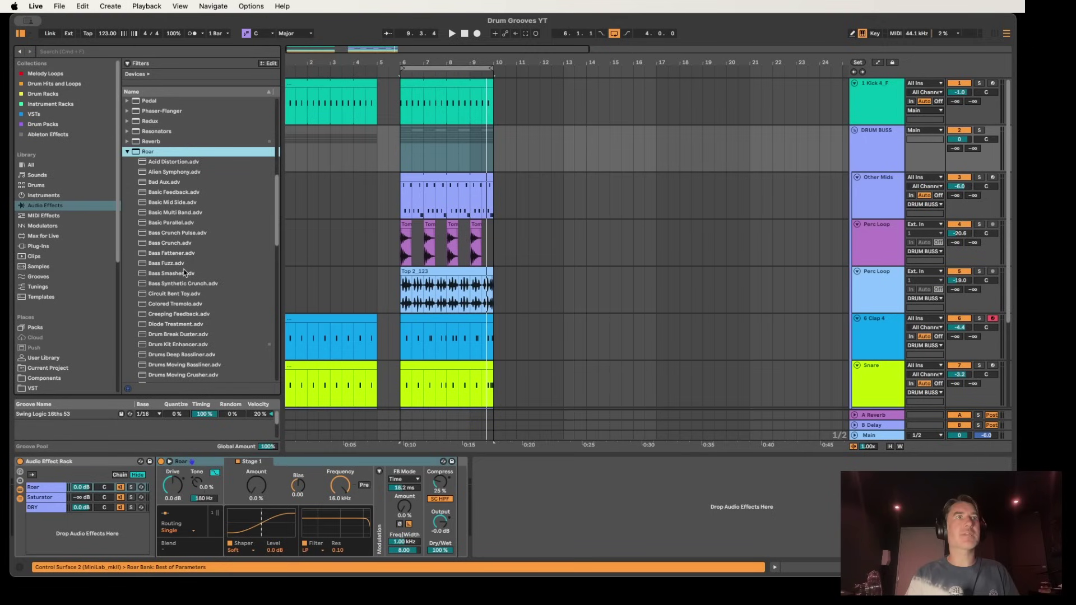
scroll(199, 278, down, 2)
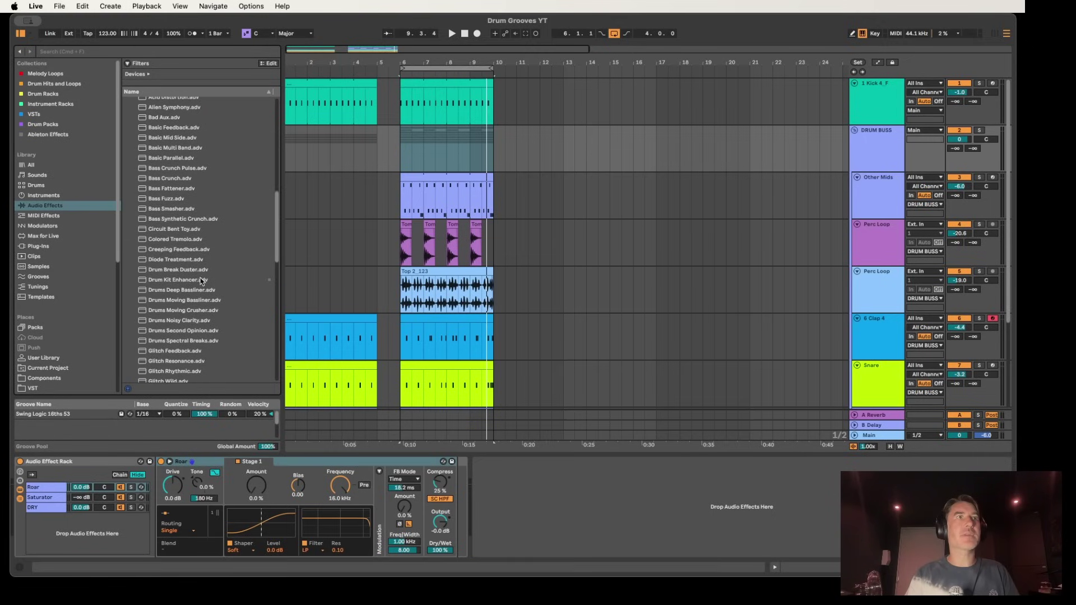
double_click(169, 280)
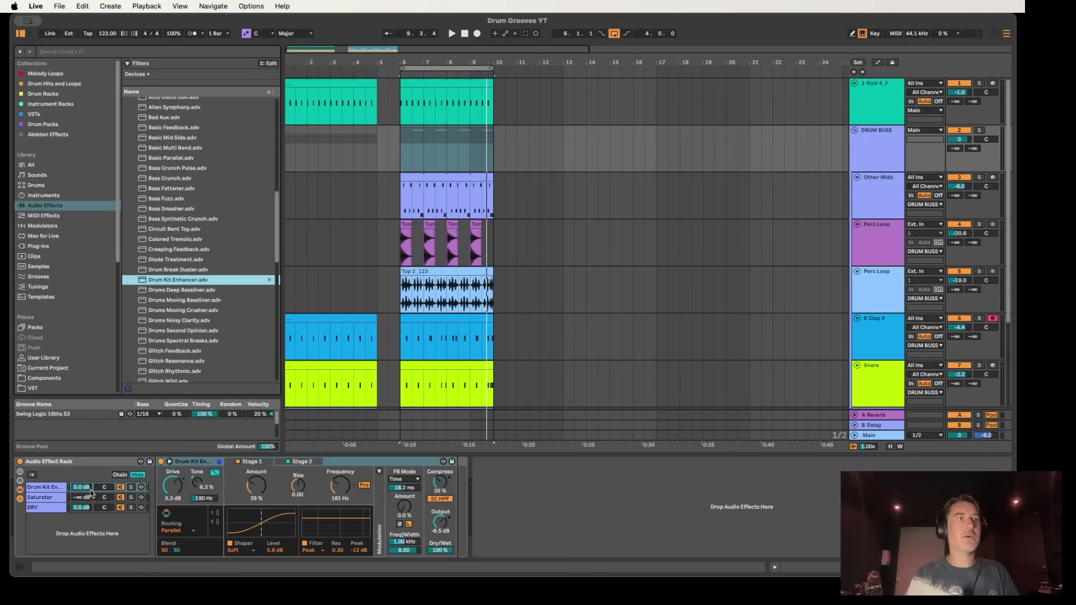
Solo the Drum Kit Enhancer chain during playback, unsolo it and lower its chain volume to -inf dB.
click(131, 487)
key(space)
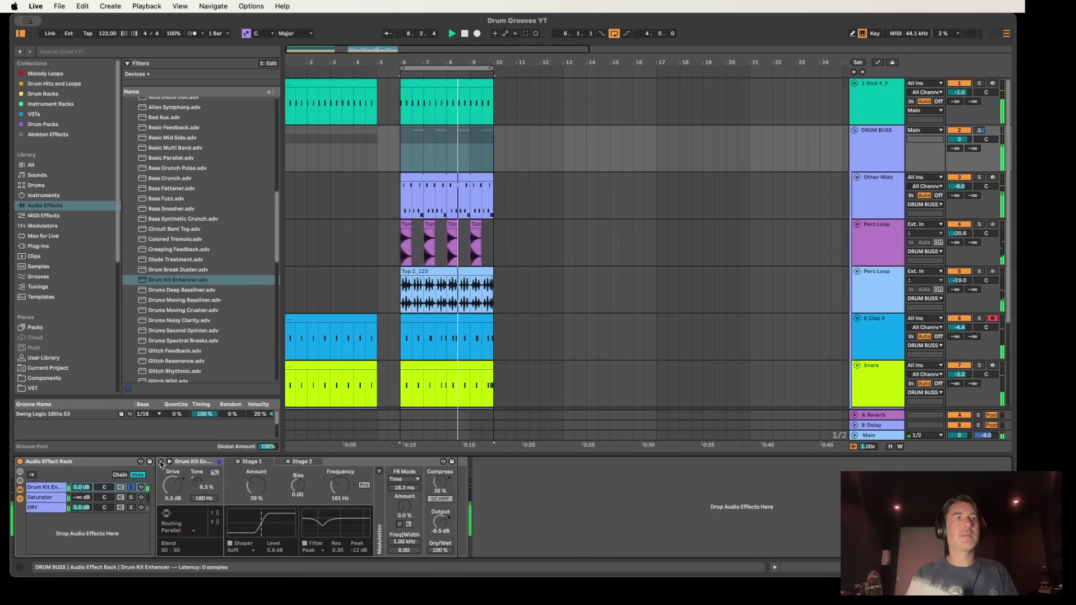
click(84, 488)
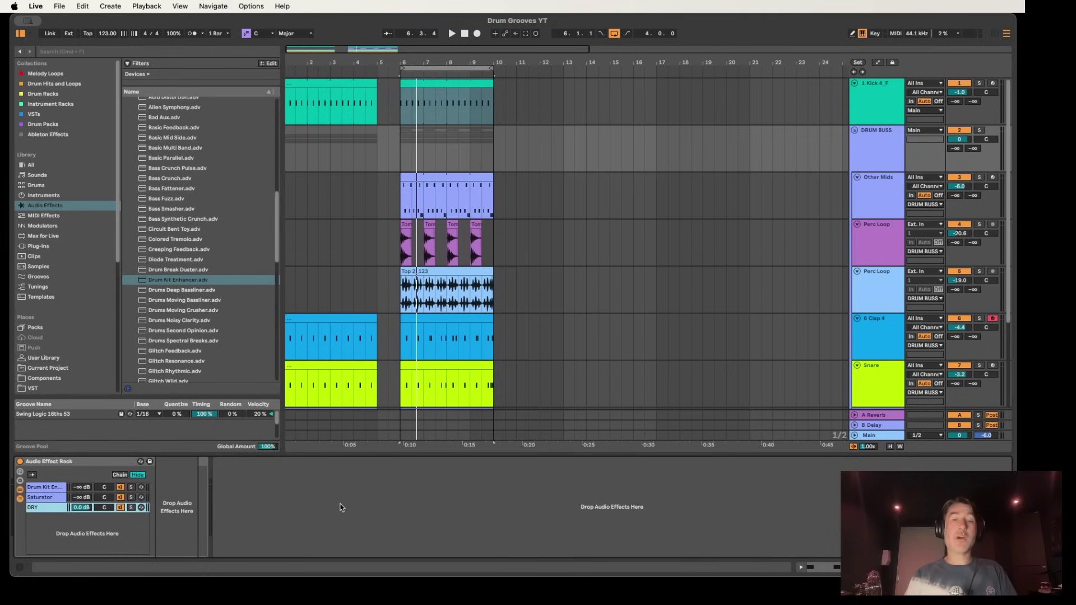
Blend in the parallel chains during playback, setting Saturator to -14.0 dB and Drum Kit Enhancer to -11.2 dB, and compare with the rack bypassed.
click(85, 498)
key(space)
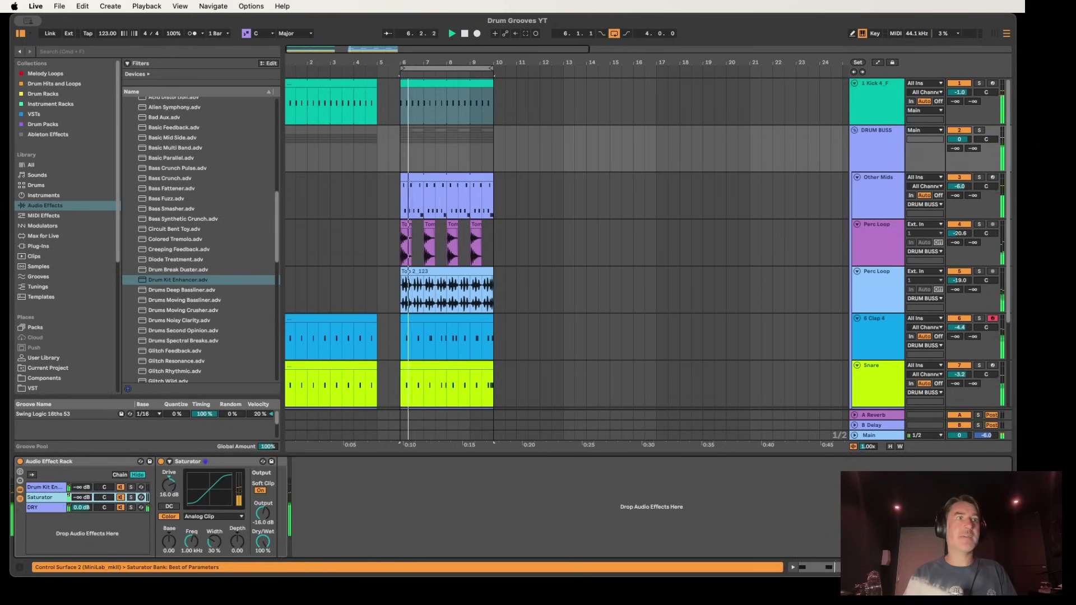
drag(84, 497, 84, 471)
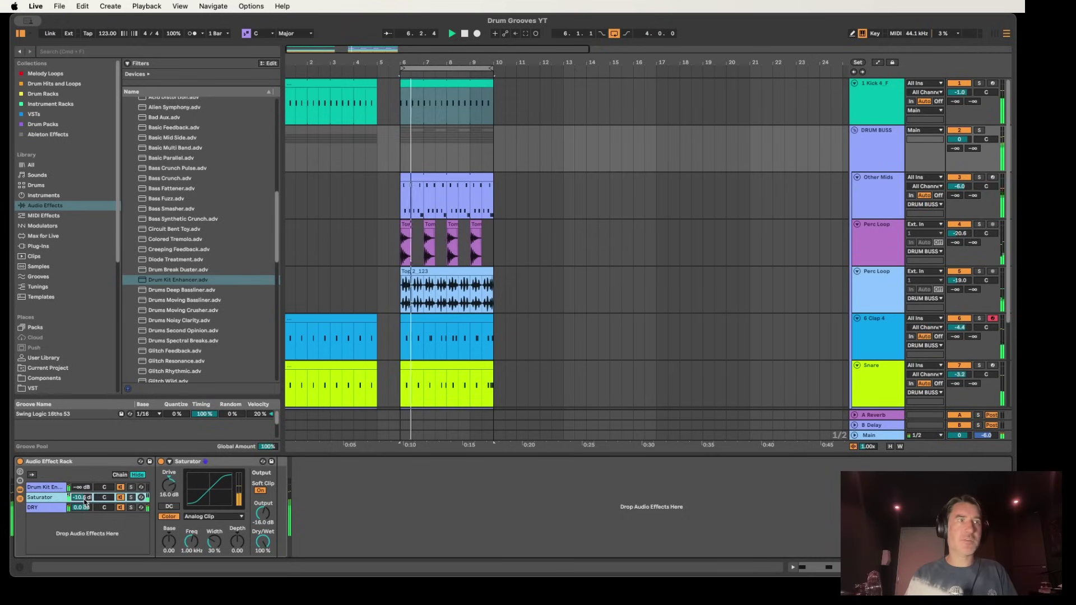
drag(82, 497, 81, 458)
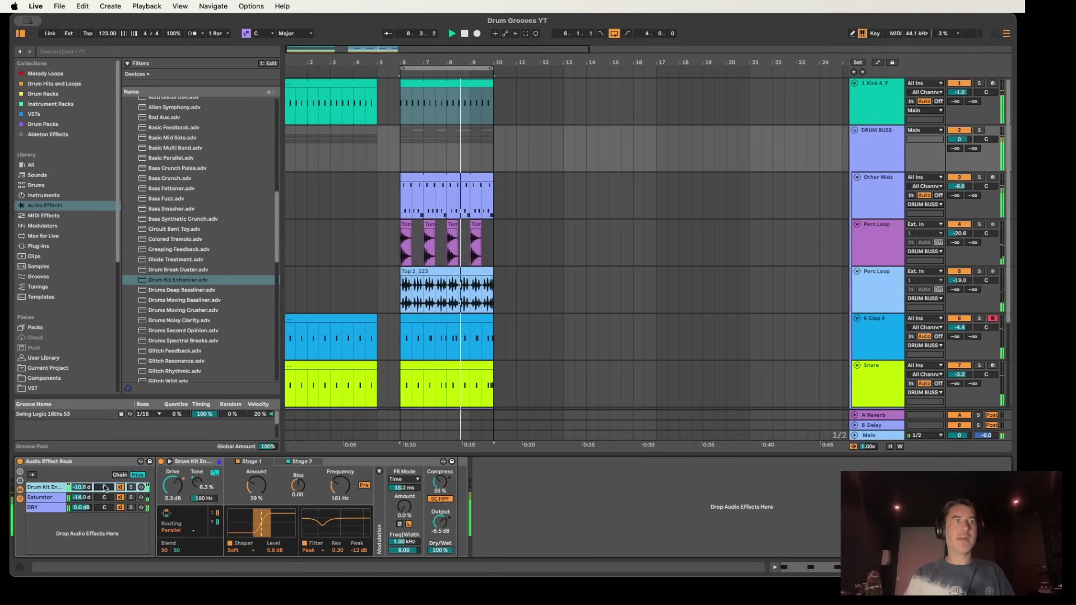
click(302, 461)
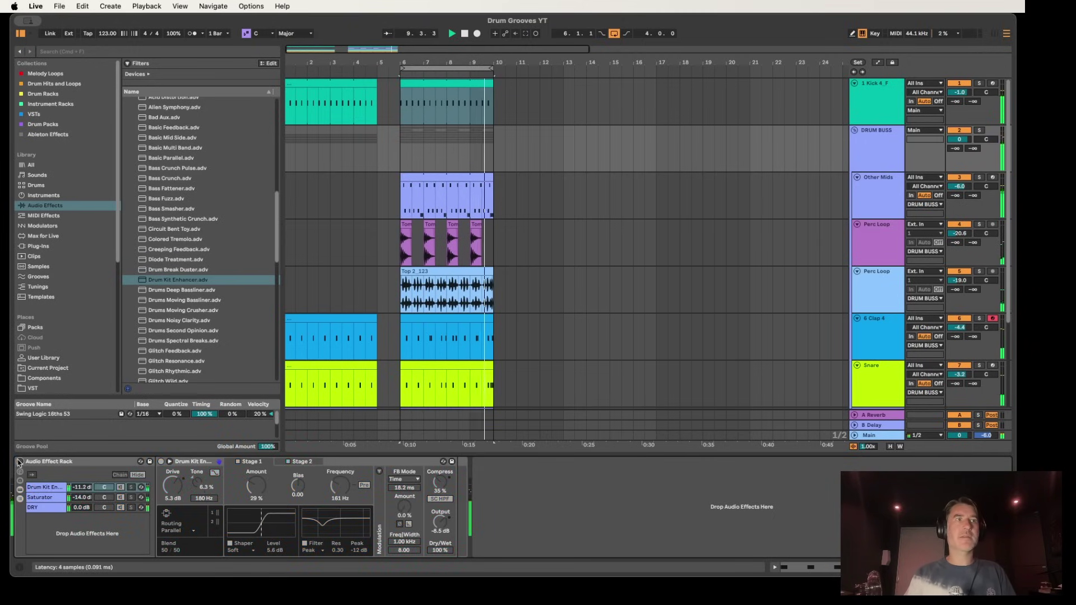
click(252, 462)
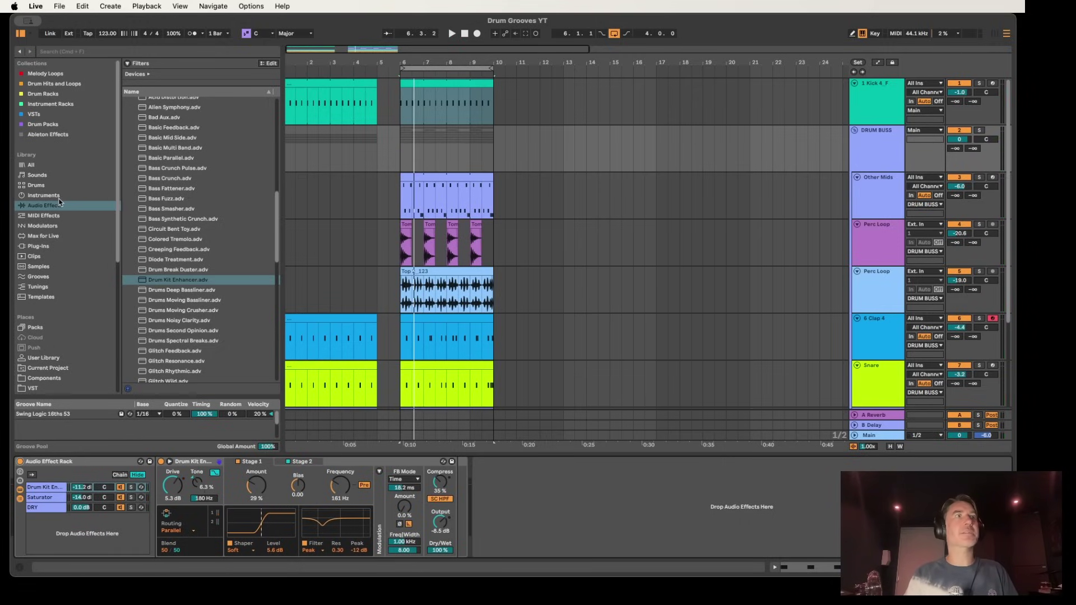
Add a Utility after the Audio Effect Rack and group both devices into an outer rack.
scroll(241, 255, down, 10)
drag(150, 362, 519, 498)
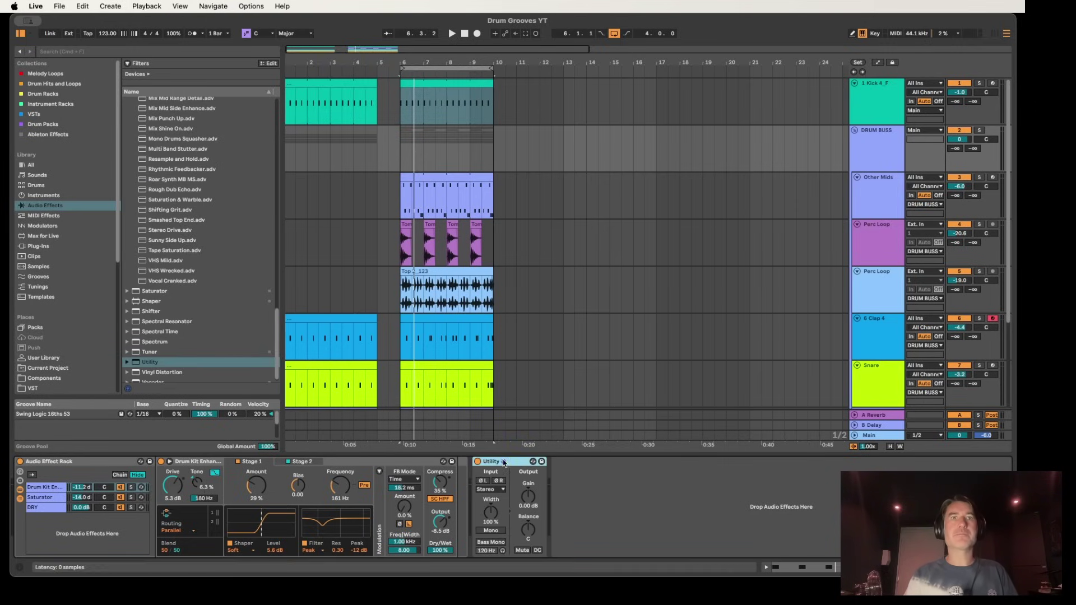
click(58, 461)
right_click(61, 462)
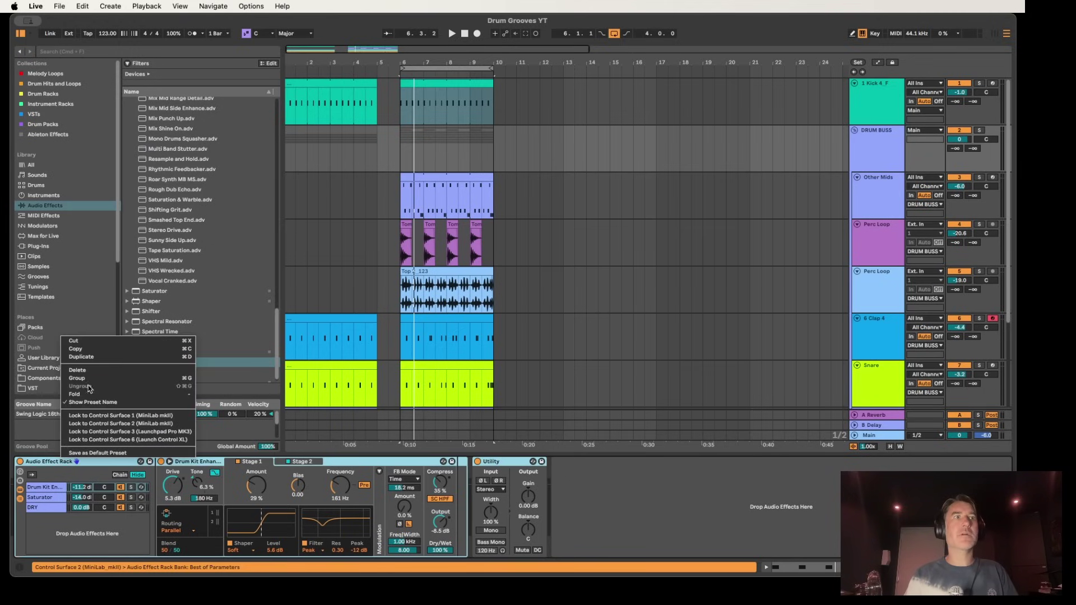
click(114, 379)
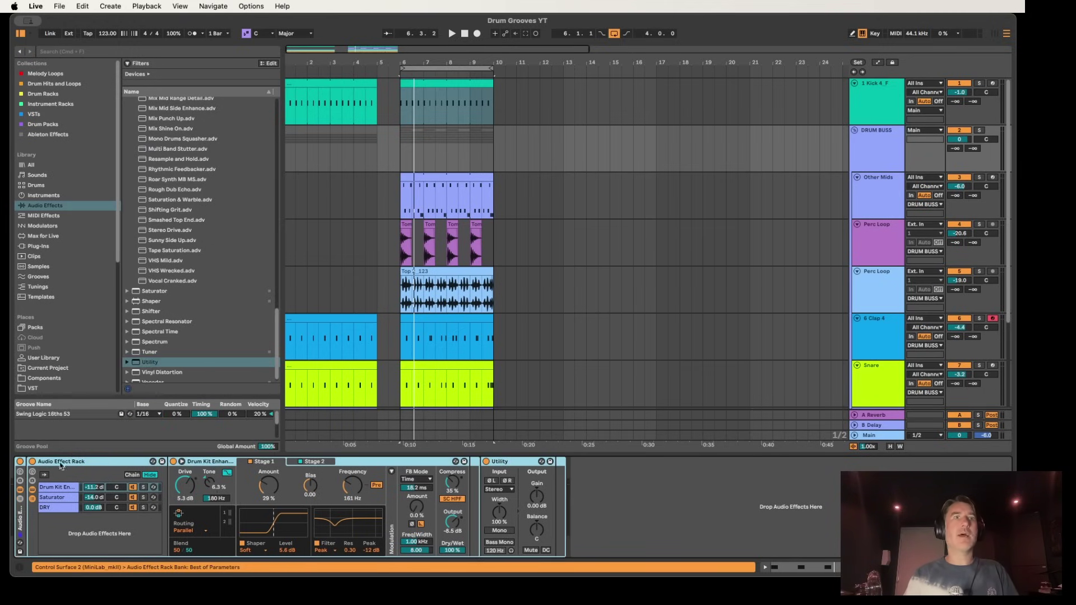
Switch to the Session mixer and compare the DRUM BUSS level with the outer rack bypassed and active.
key(Tab)
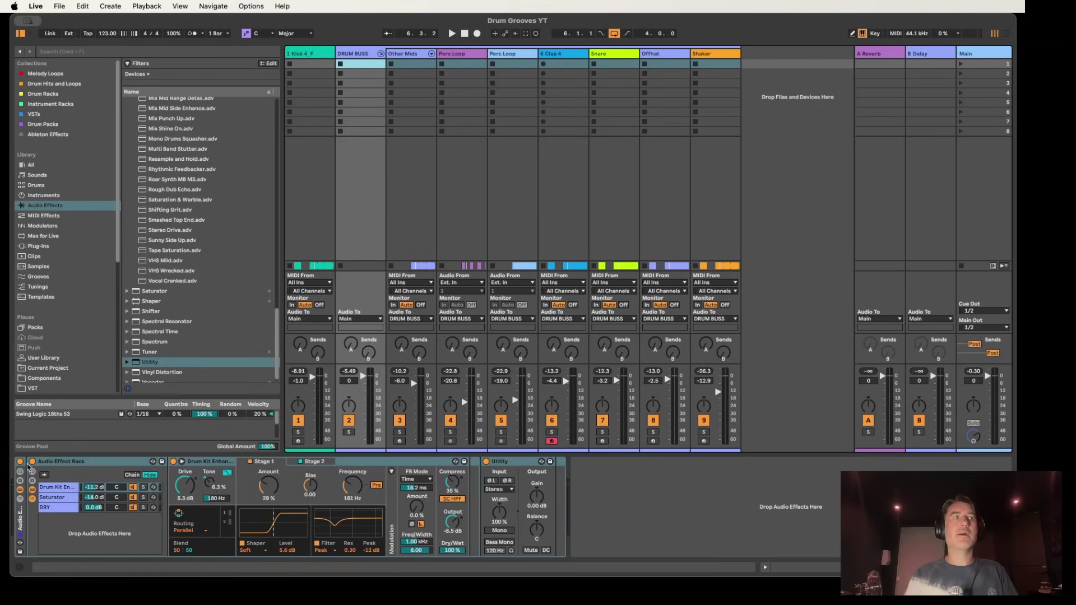
click(20, 462)
key(space)
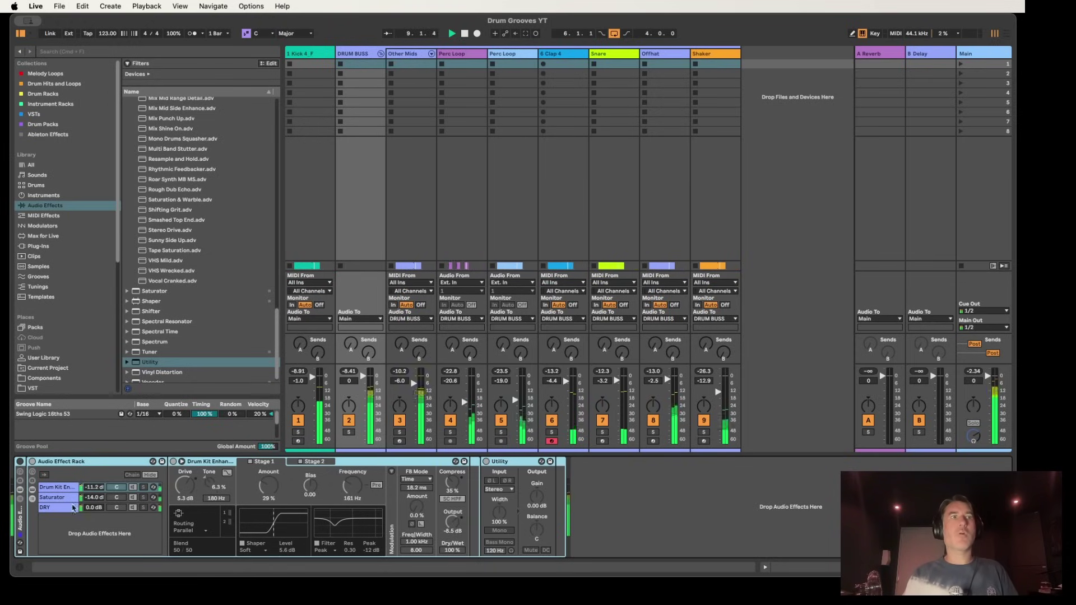
click(20, 463)
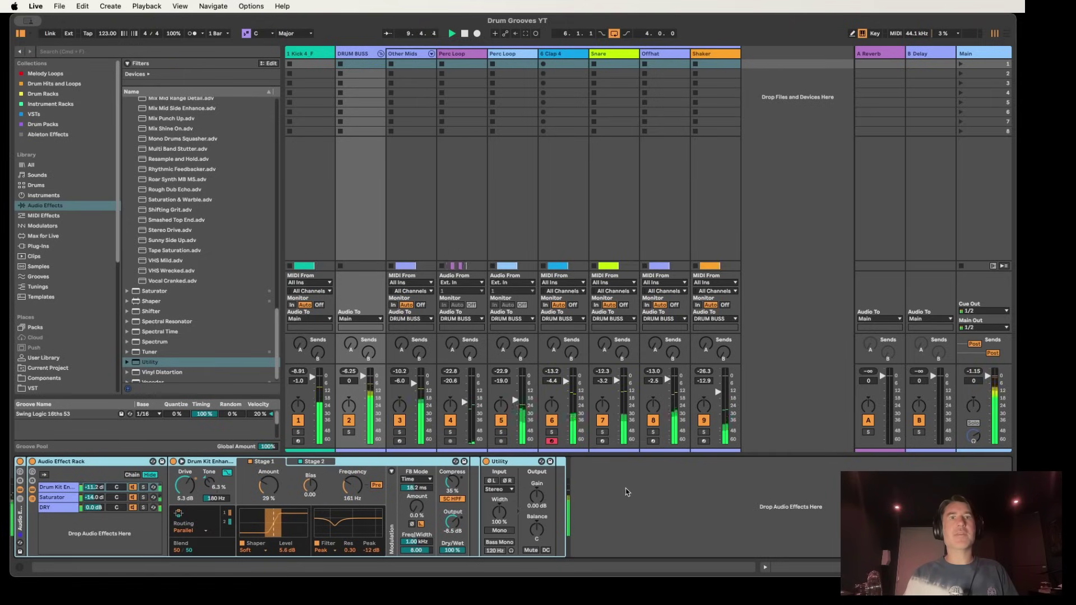
Set the Utility's Gain to -3.00 dB, reset the DRUM BUSS peak reading and compare with the outer rack bypassed and active.
click(539, 498)
text(-3)
key(Return)
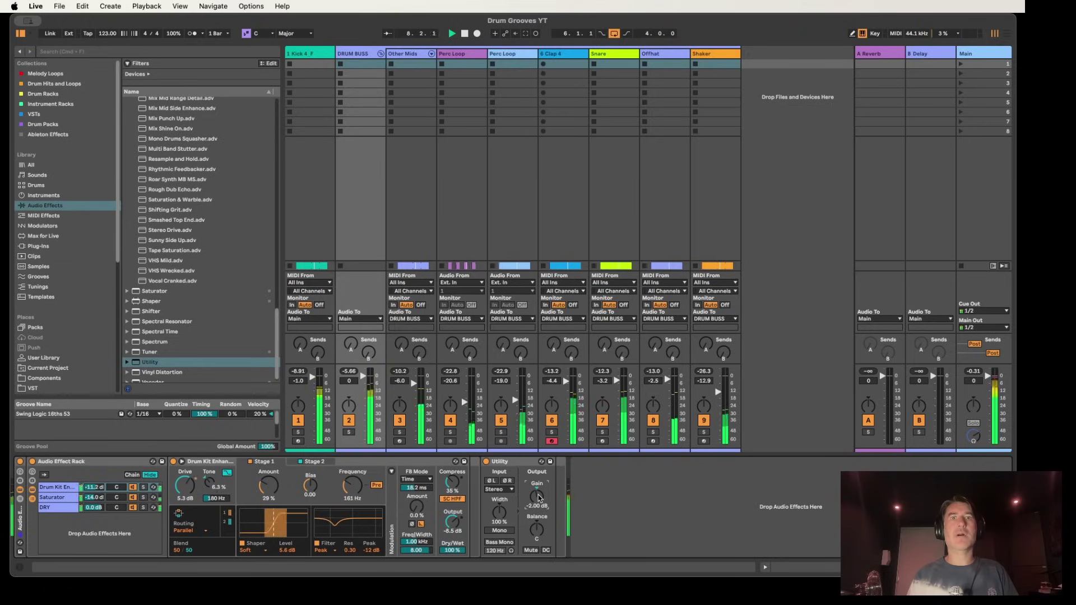
click(348, 371)
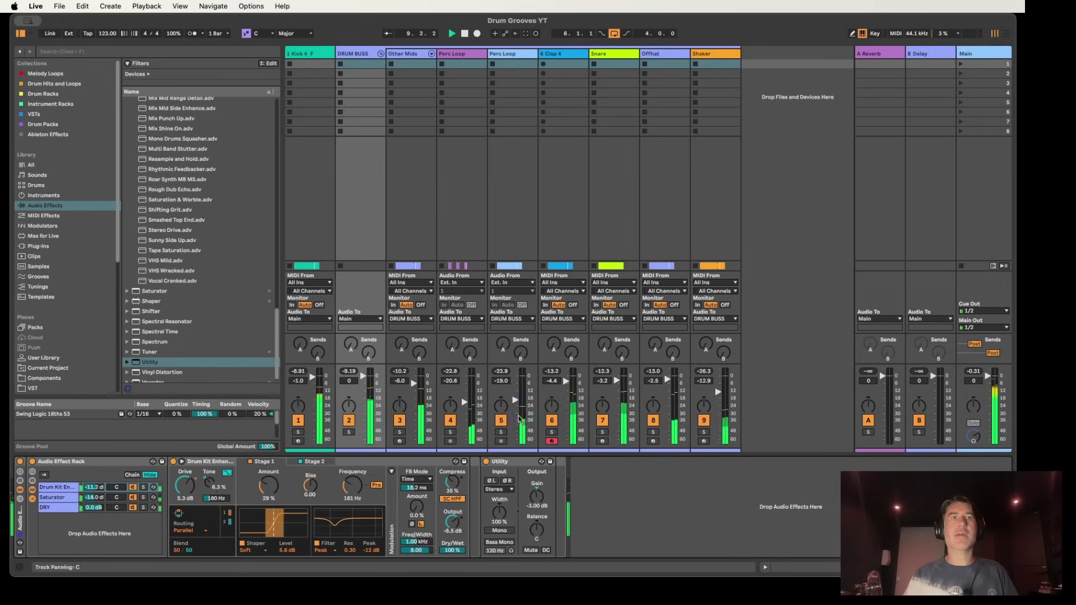
click(538, 497)
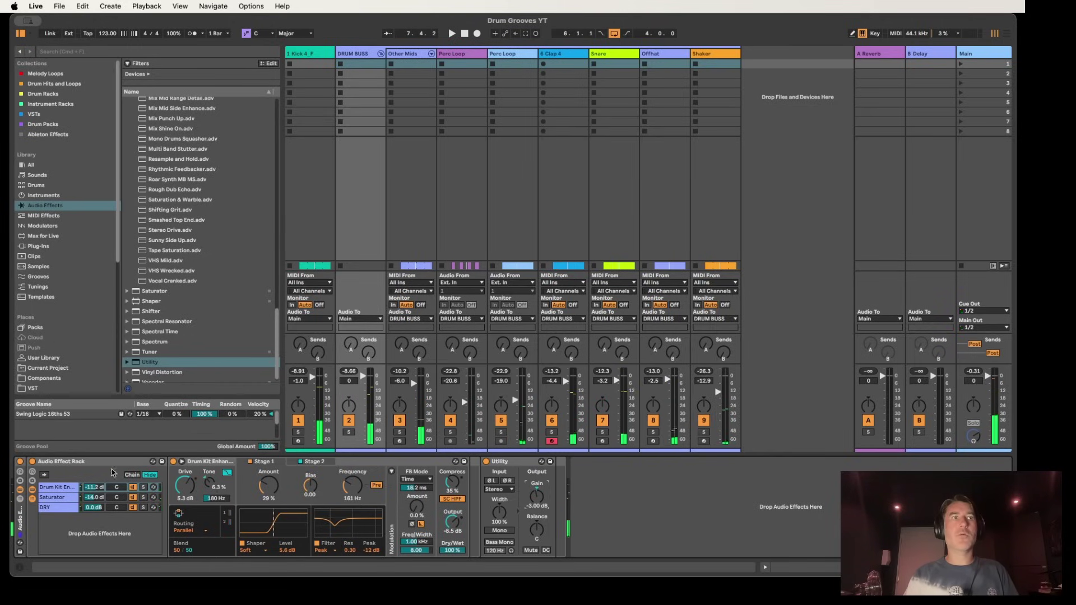
click(19, 462)
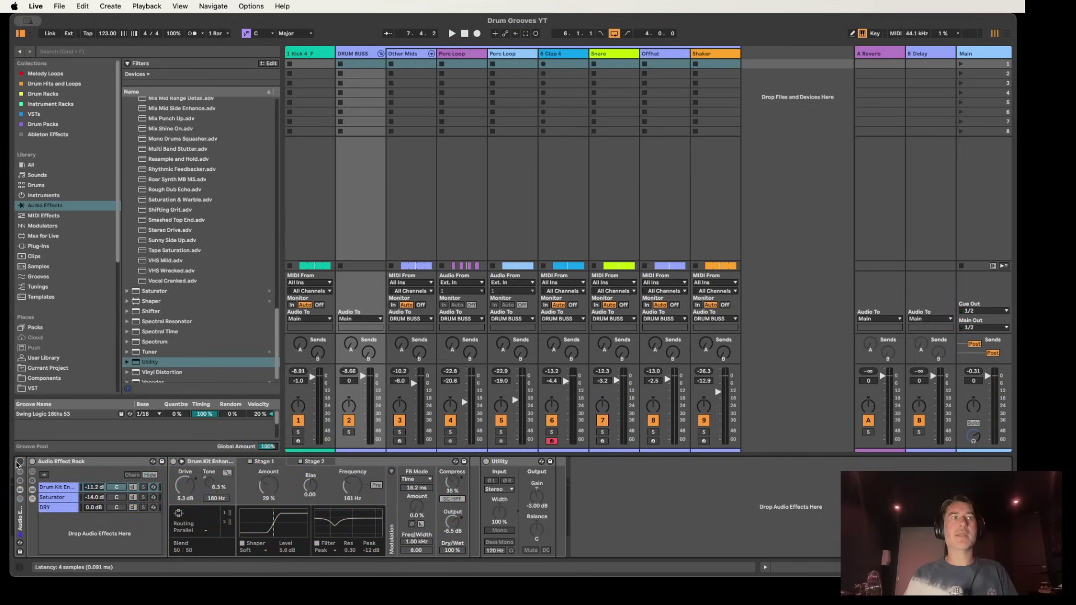
click(19, 463)
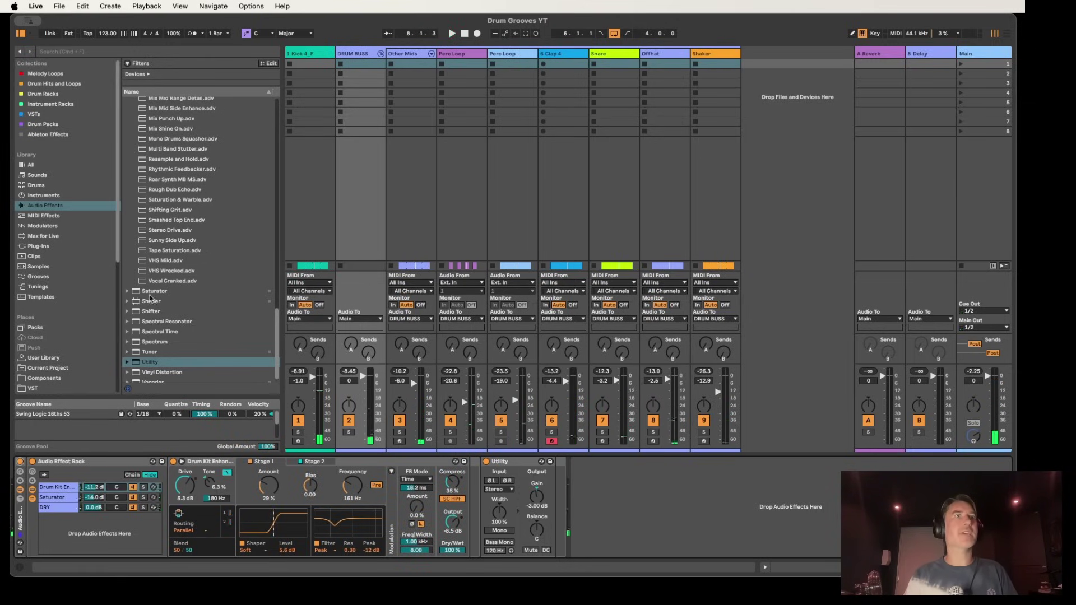
Find the Drum Buss effect in the audio effects and add it after the outer rack.
scroll(174, 269, up, 20)
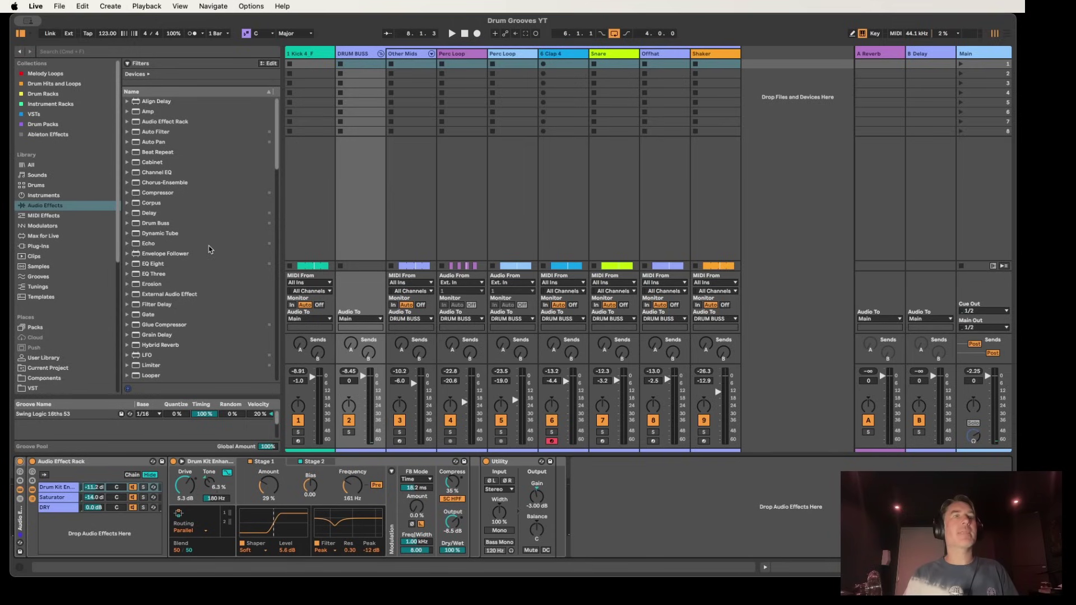
scroll(209, 249, down, 5)
scroll(144, 235, up, 5)
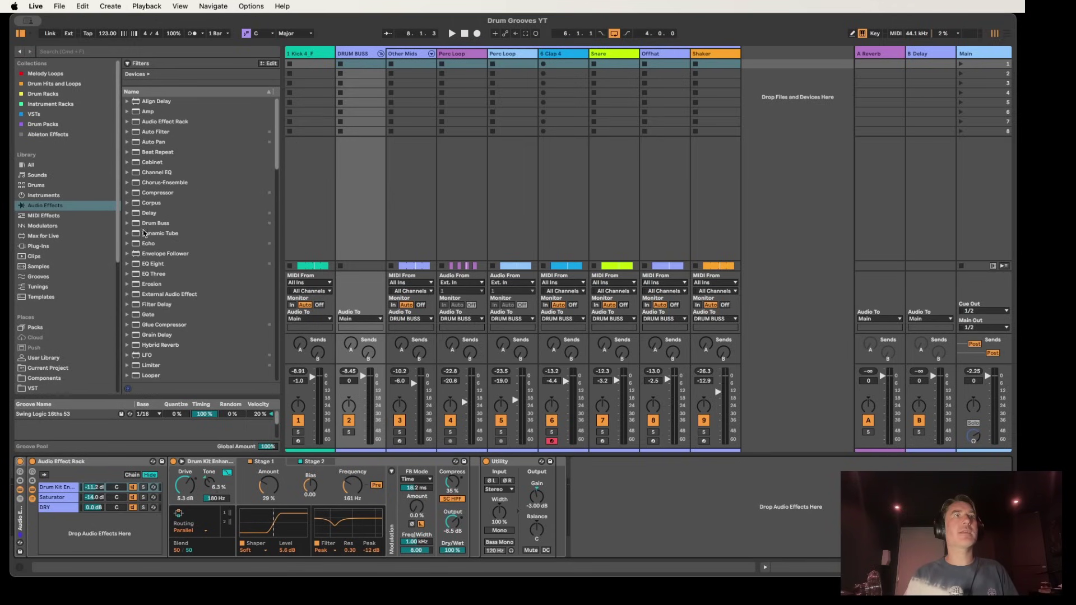
scroll(181, 220, down, 4)
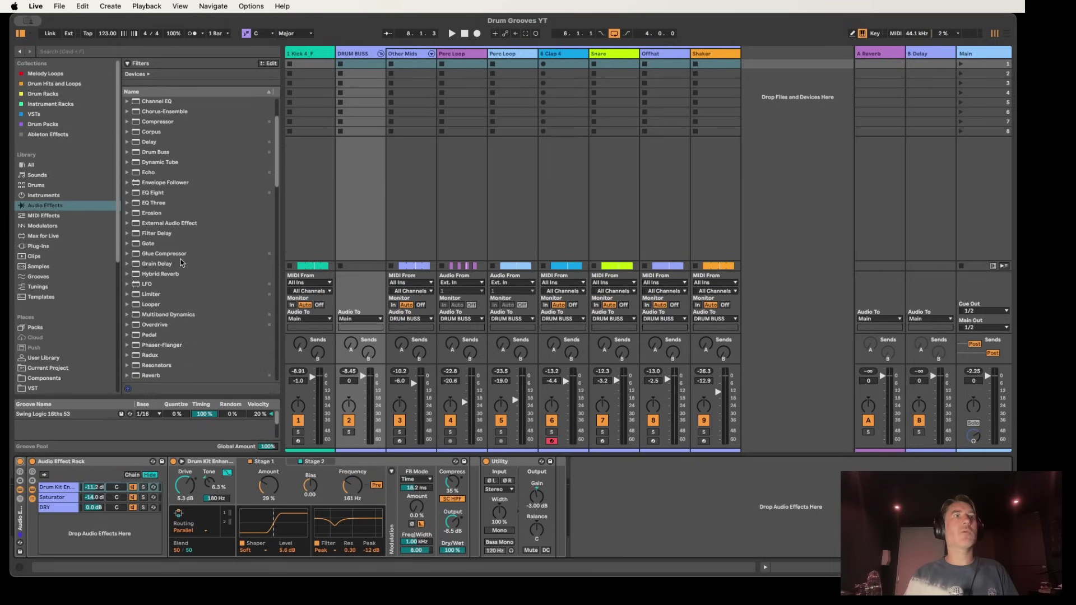
click(138, 256)
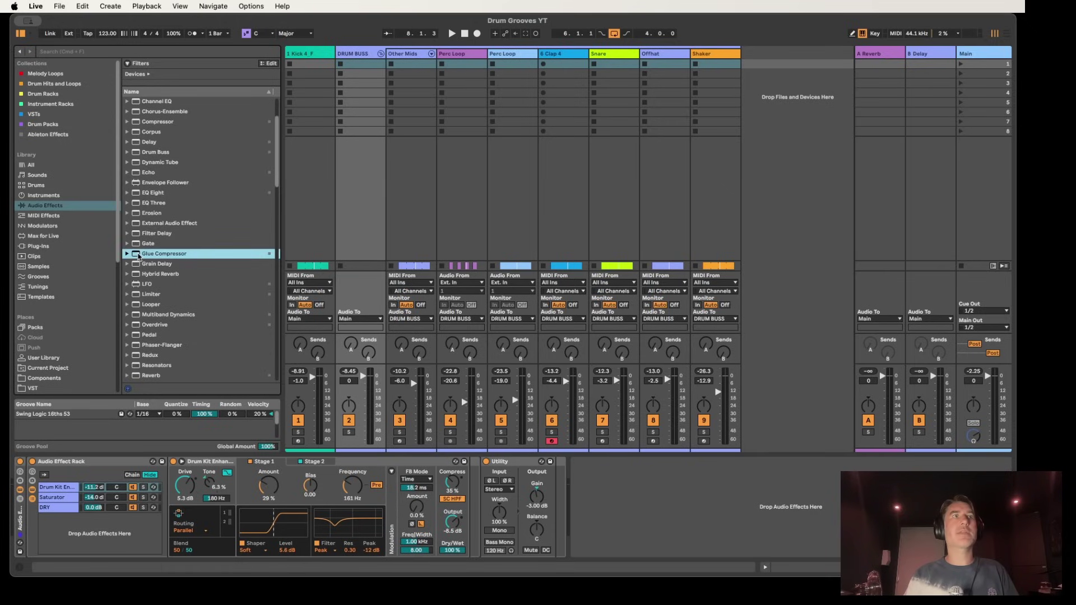
scroll(164, 245, down, 3)
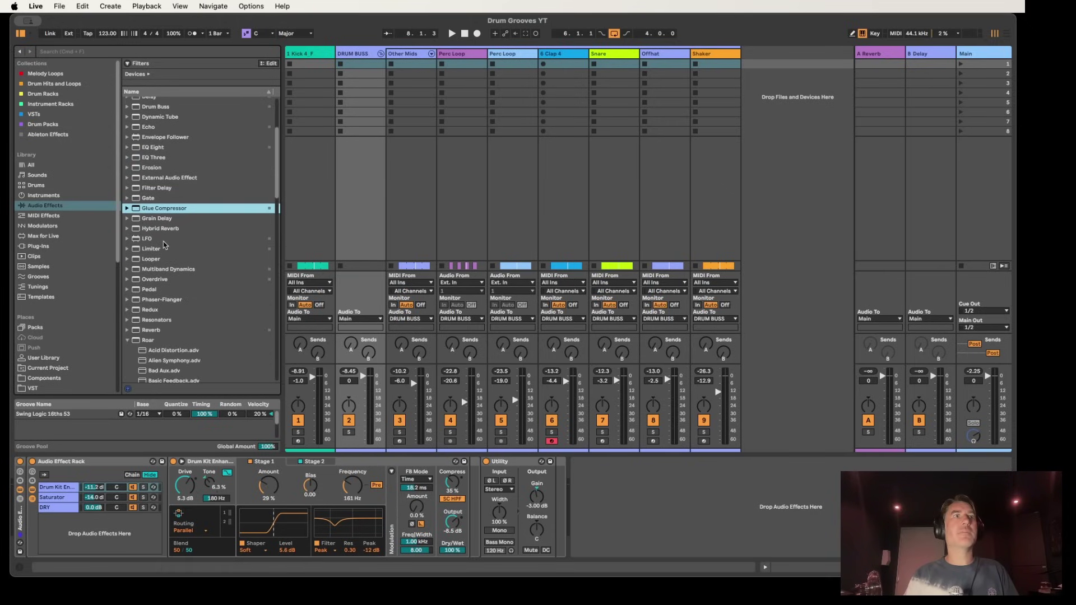
click(132, 341)
scroll(178, 286, up, 5)
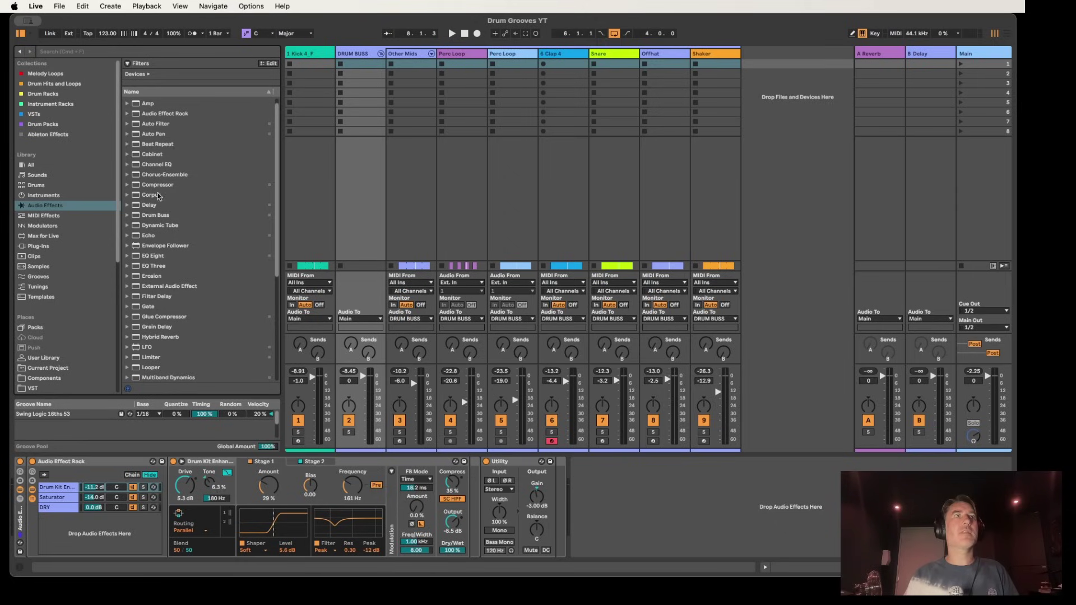
drag(155, 215, 619, 480)
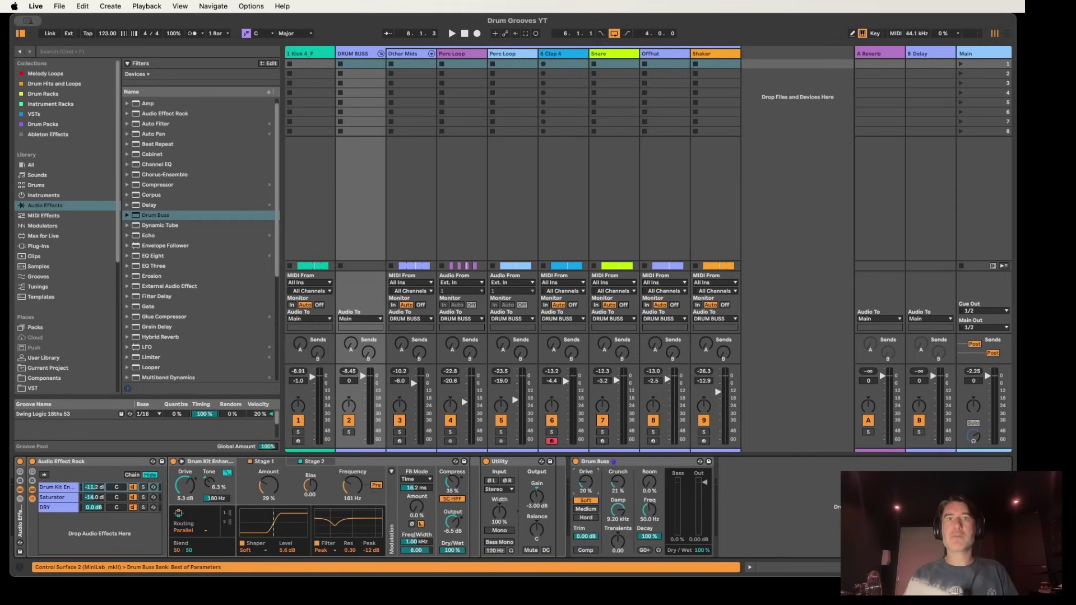
Set Drum Buss to Medium with 16% Drive, 17% Crunch and 0.25 Transients, turn on Comp and audition the drums.
click(595, 509)
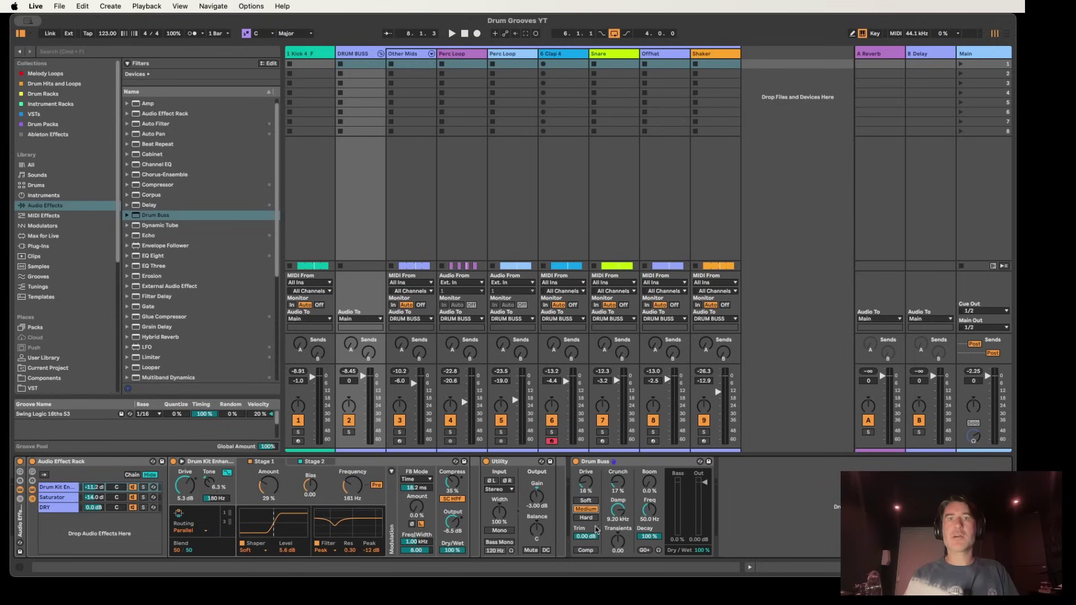
click(595, 552)
key(space)
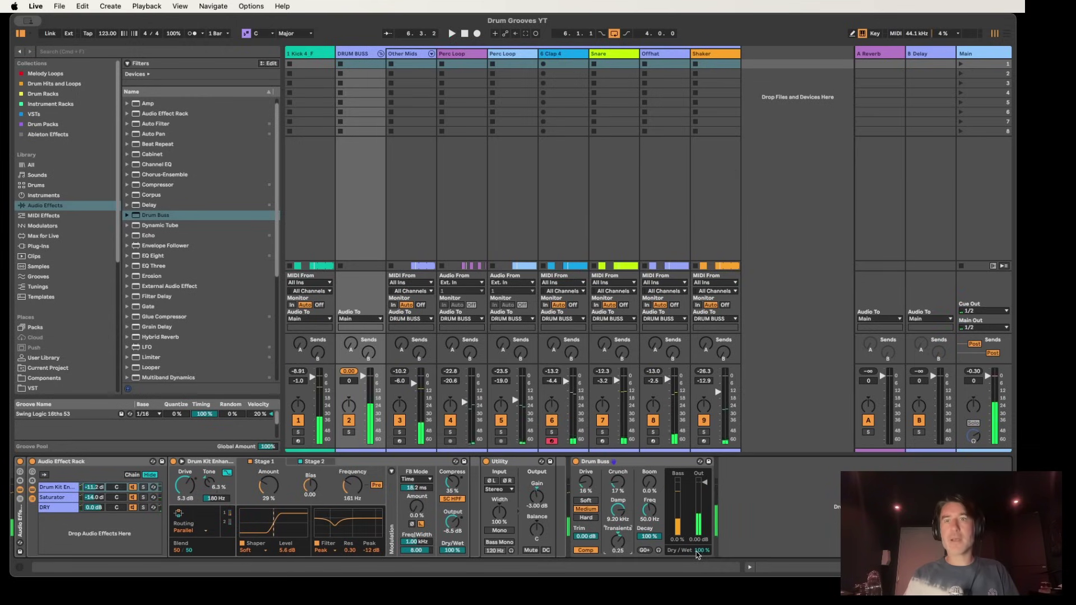
Lower Drum Buss Dry/Wet to 0%, raise it to 6.0% during playback and bypass the device for comparison.
drag(699, 553, 698, 602)
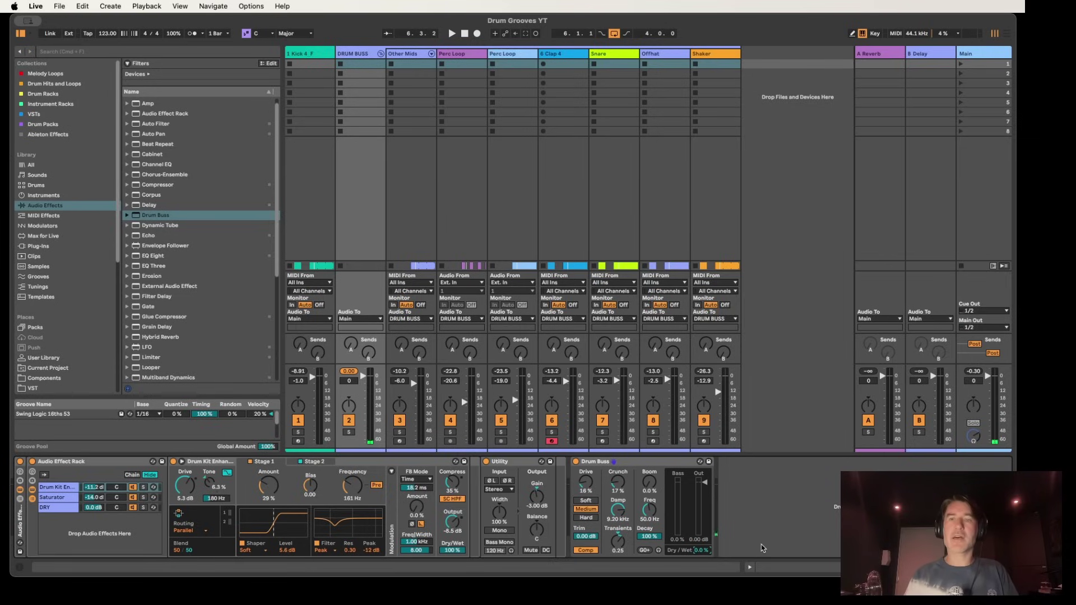
key(space)
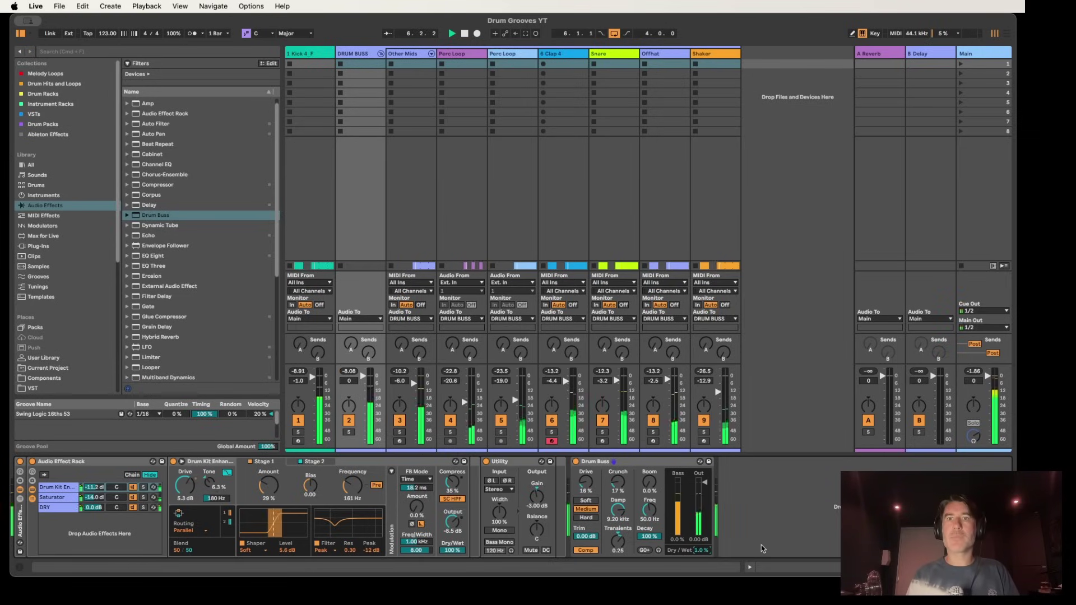
key(Up)
key(Up)
key(Up)
key(Up)
key(Up)
key(Up)
key(Up)
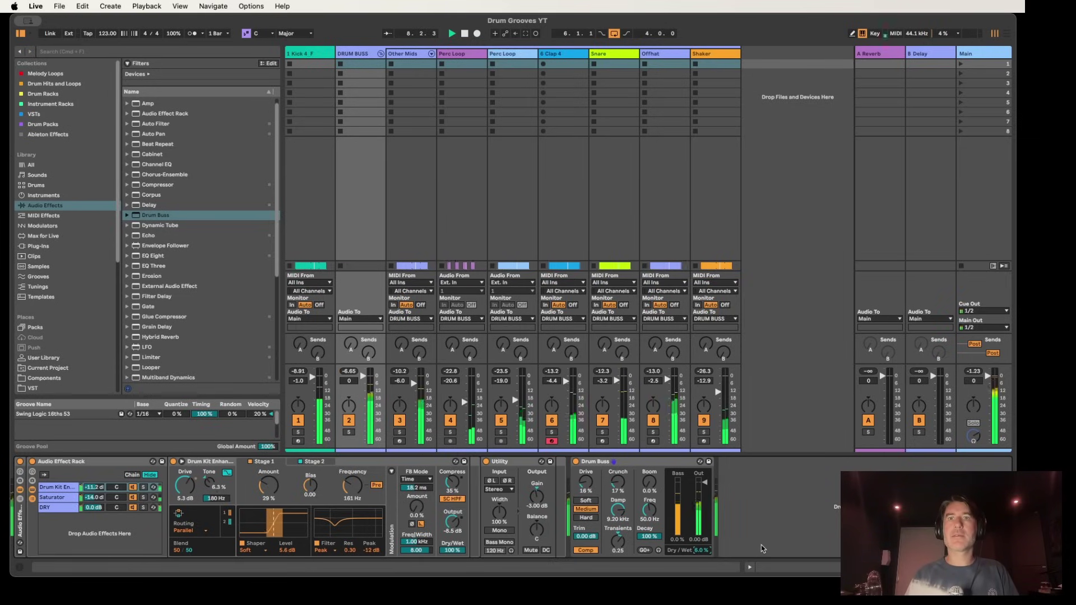
key(Down)
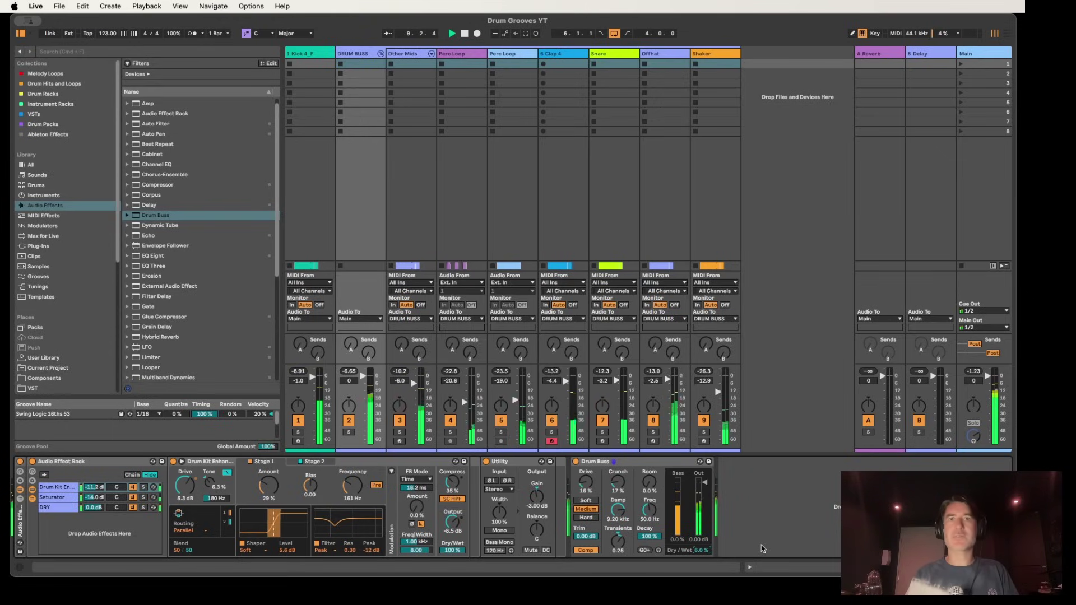
click(576, 462)
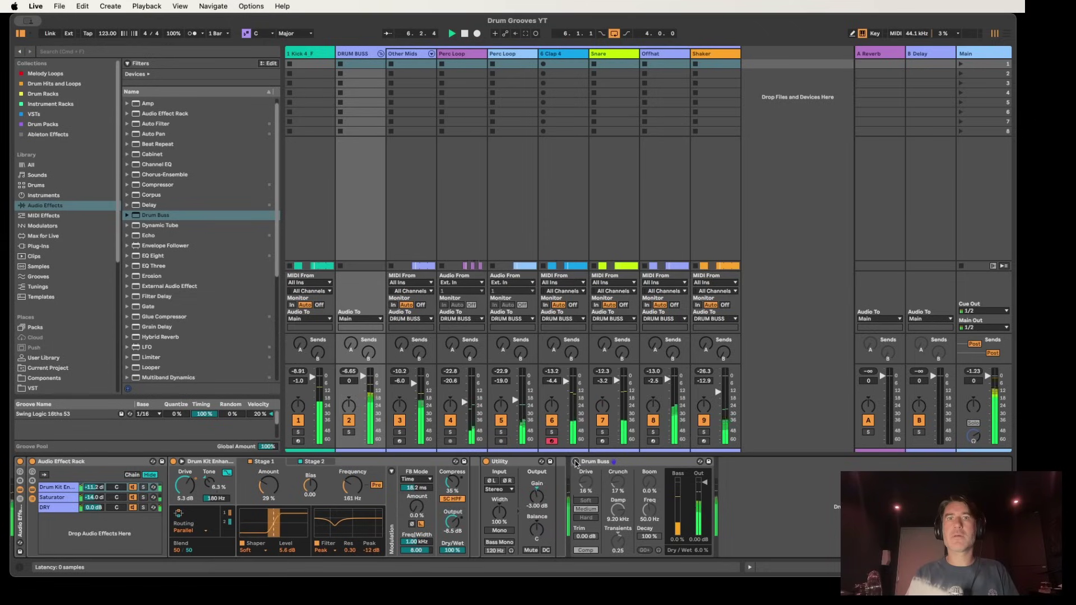
Re-enable Drum Buss and move the Utility to after it in the DRUM BUSS device chain.
click(576, 462)
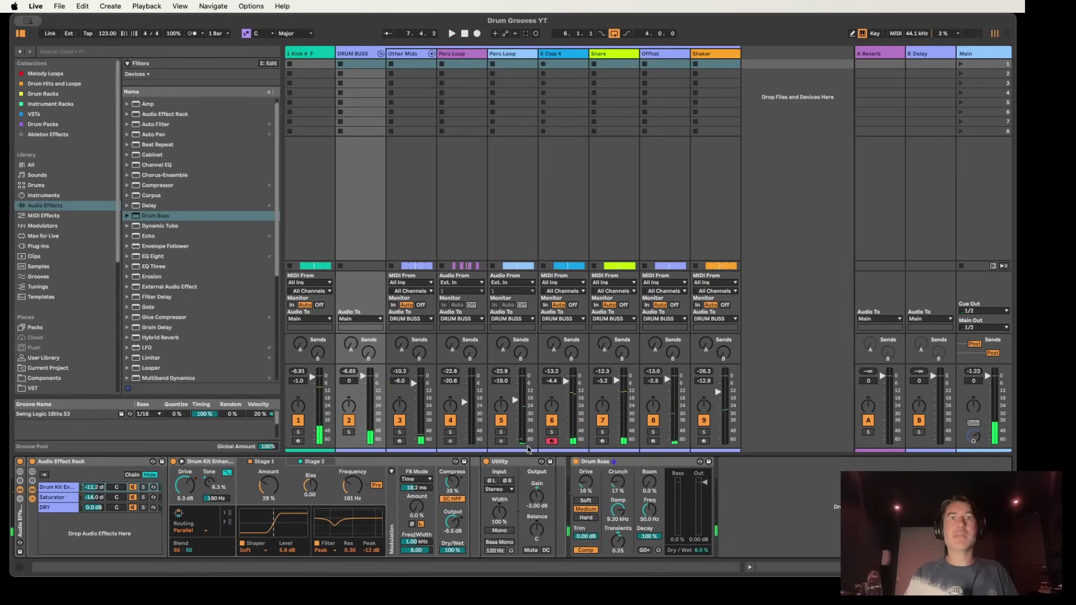
click(516, 466)
drag(516, 465, 753, 477)
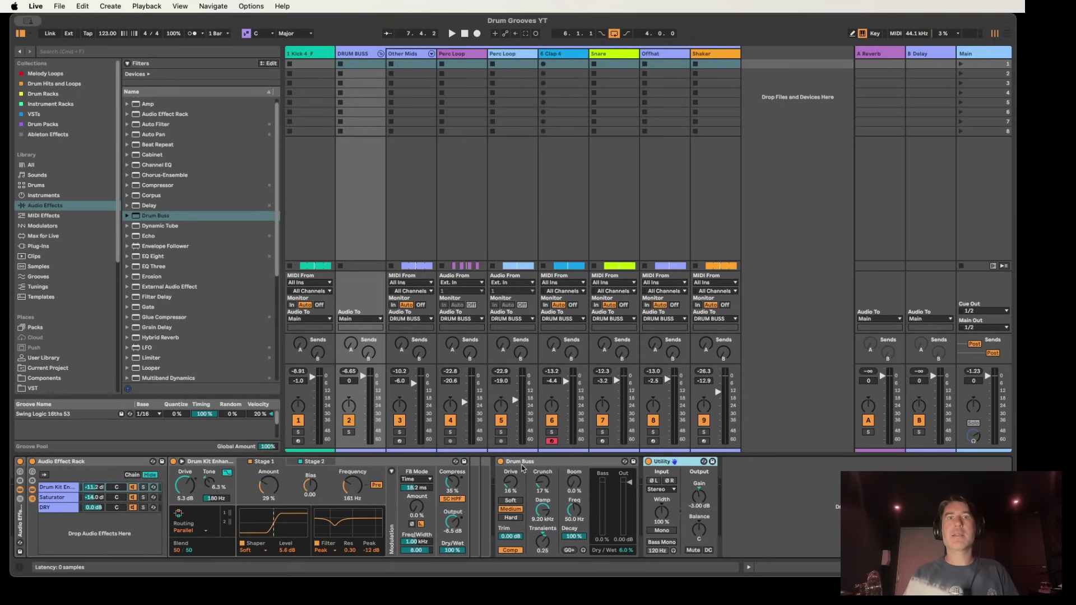
Compare Drum Buss bypassed and active during playback, and set the Utility's Gain to -4.00 dB.
click(501, 462)
key(space)
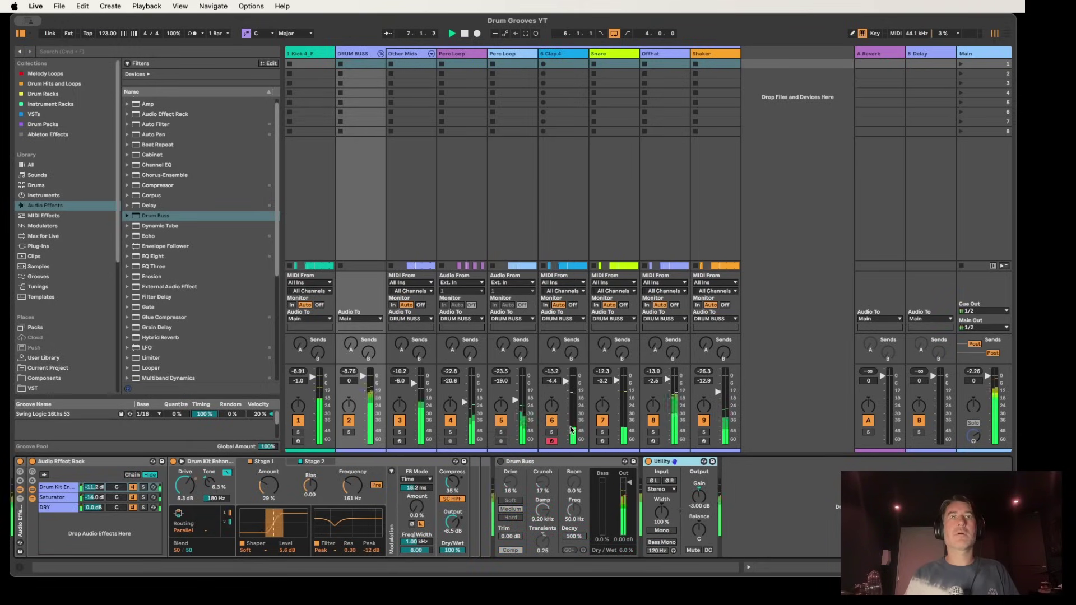
click(501, 462)
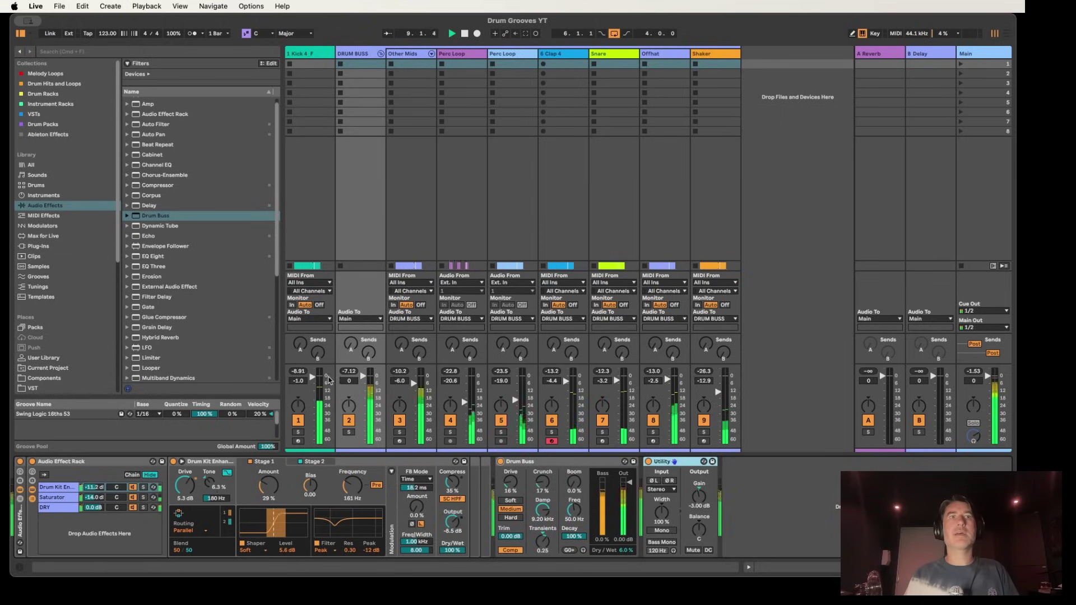
drag(700, 497, 704, 499)
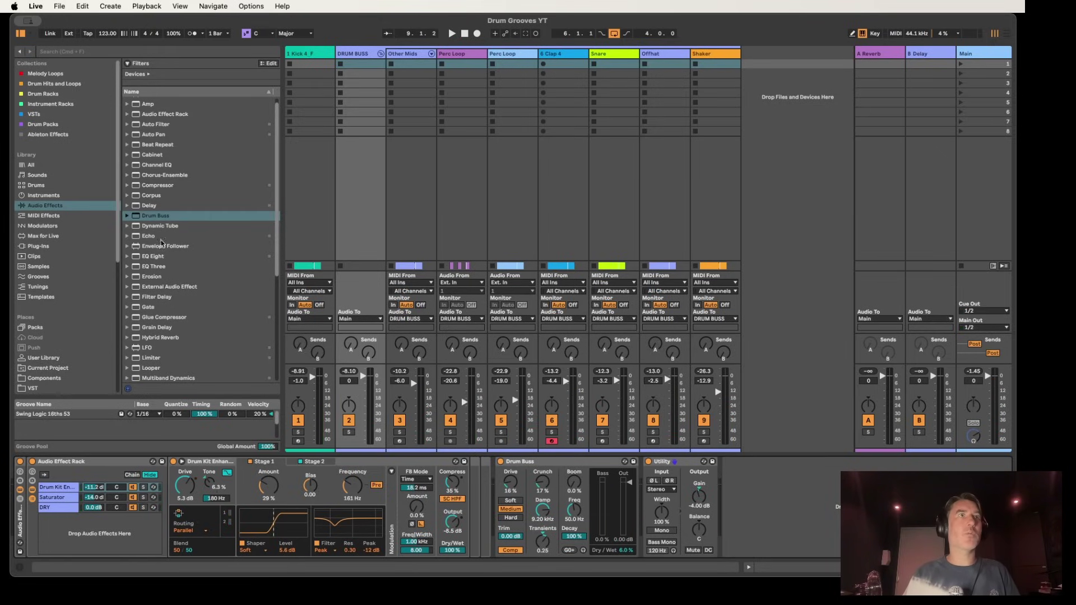
Find the Glue Compressor presets in the audio effects and add Drum - Gentle Two Buss after the Utility.
scroll(151, 301, down, 3)
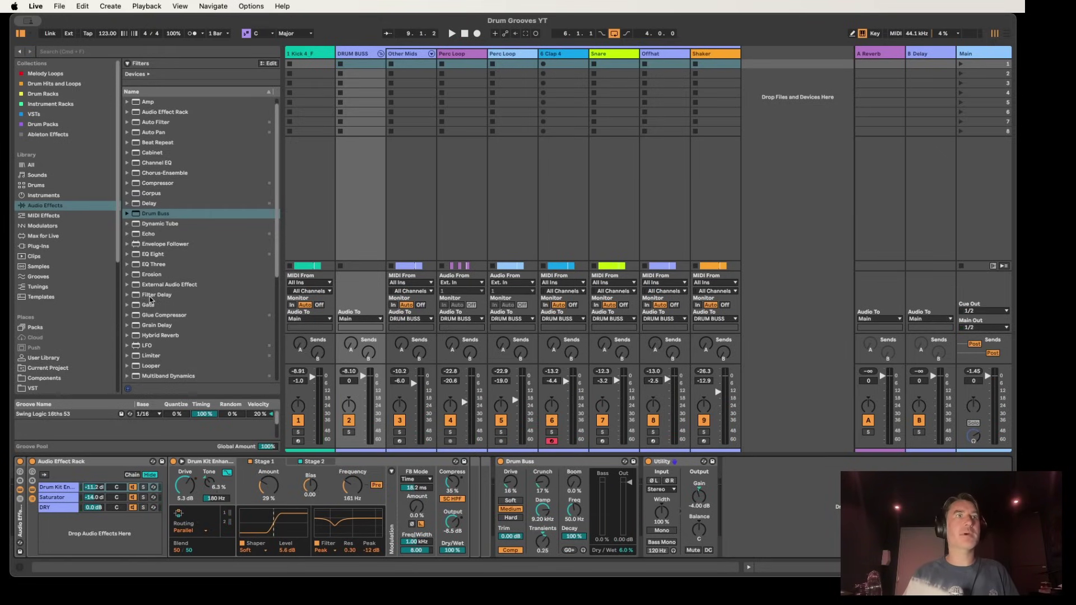
scroll(178, 344, up, 3)
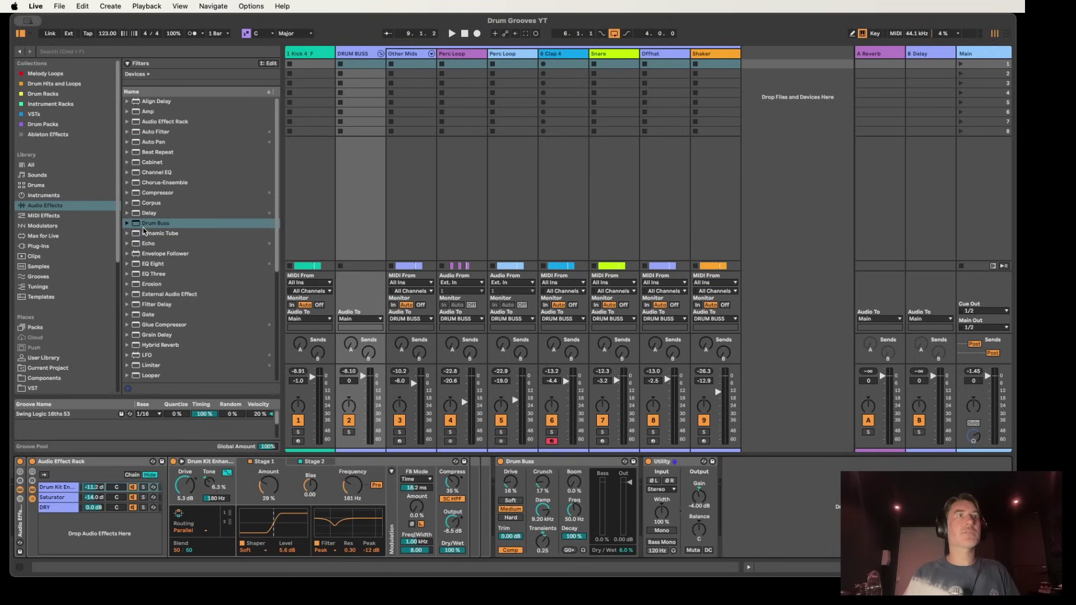
scroll(146, 276, down, 2)
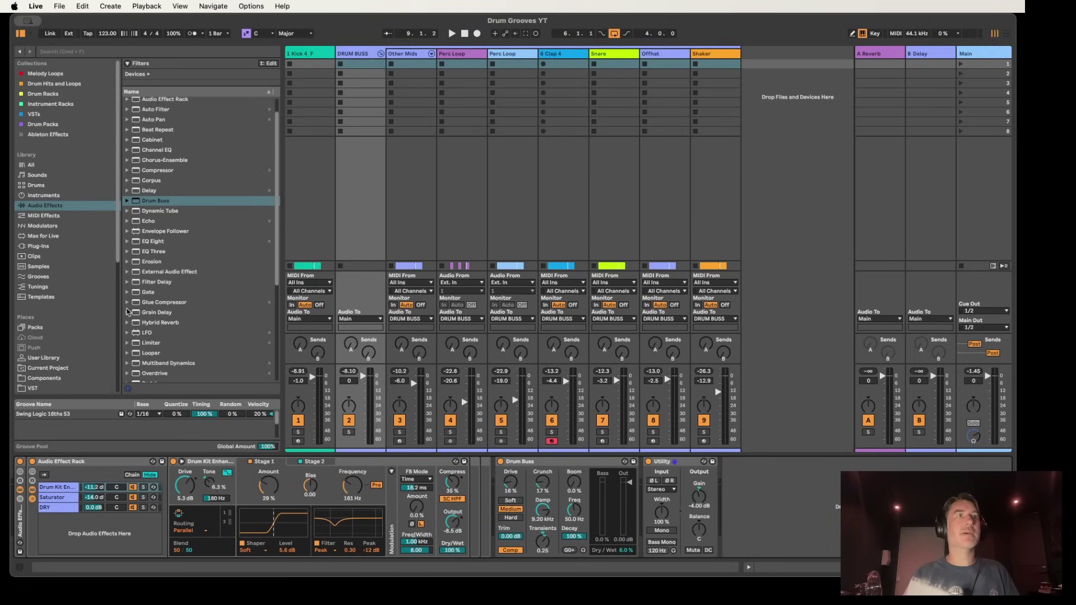
click(127, 302)
scroll(189, 284, down, 2)
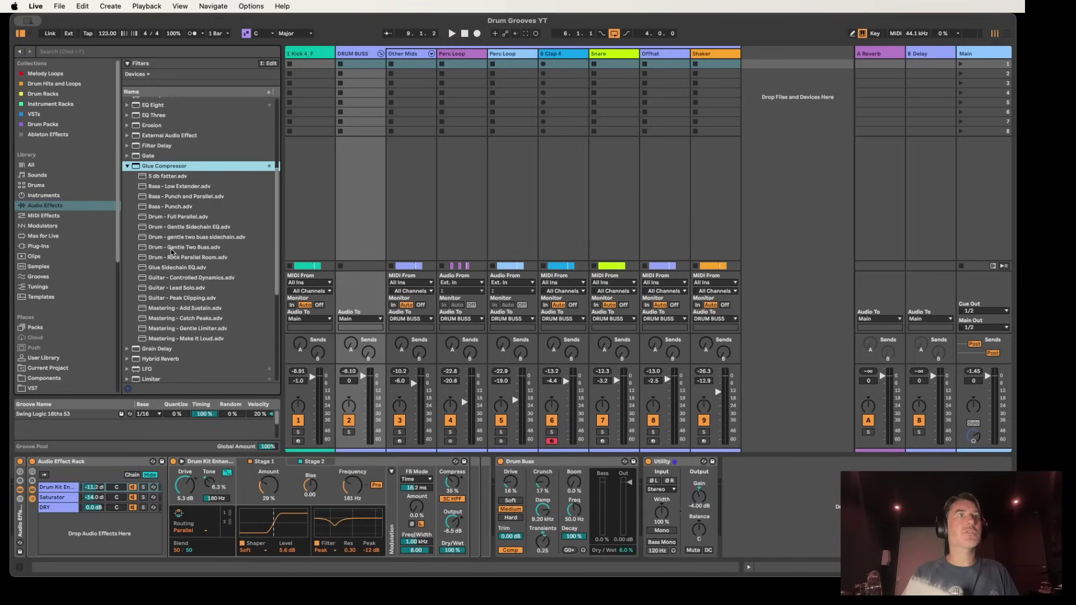
click(172, 248)
drag(171, 248, 801, 488)
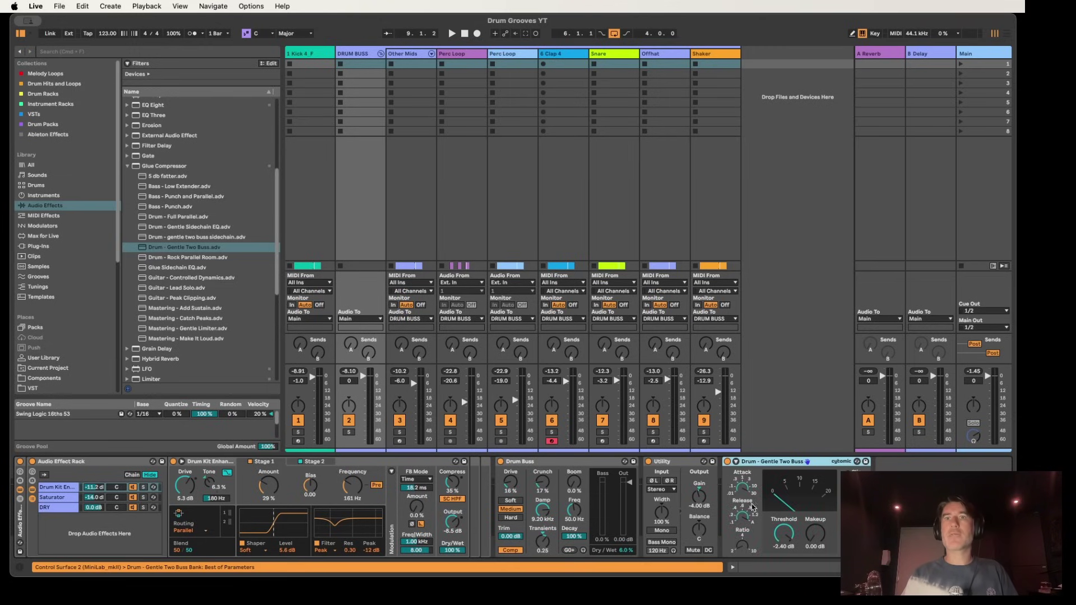
Set the Glue Compressor's Threshold to -20.3 dB and Makeup to 3.17 dB, resetting the DRUM BUSS peak reading during playback.
drag(784, 529, 815, 529)
key(space)
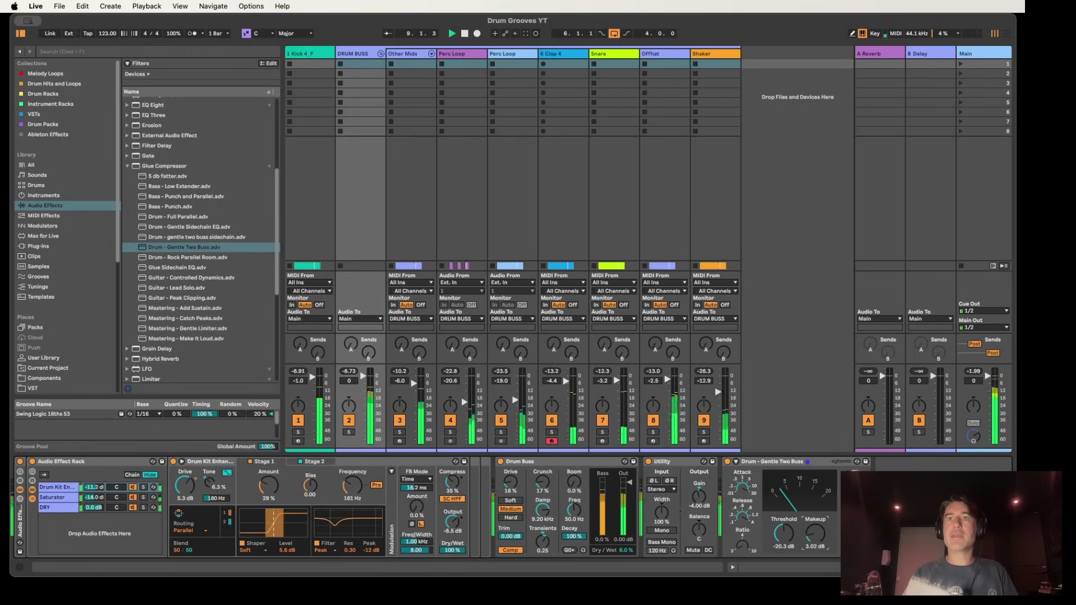
click(357, 372)
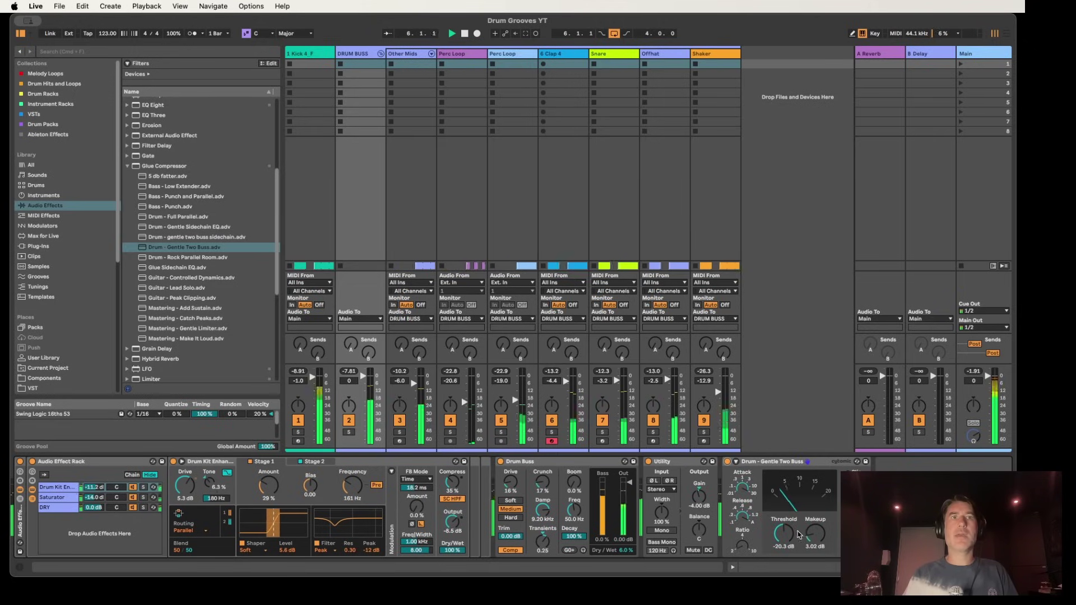
drag(810, 531, 811, 534)
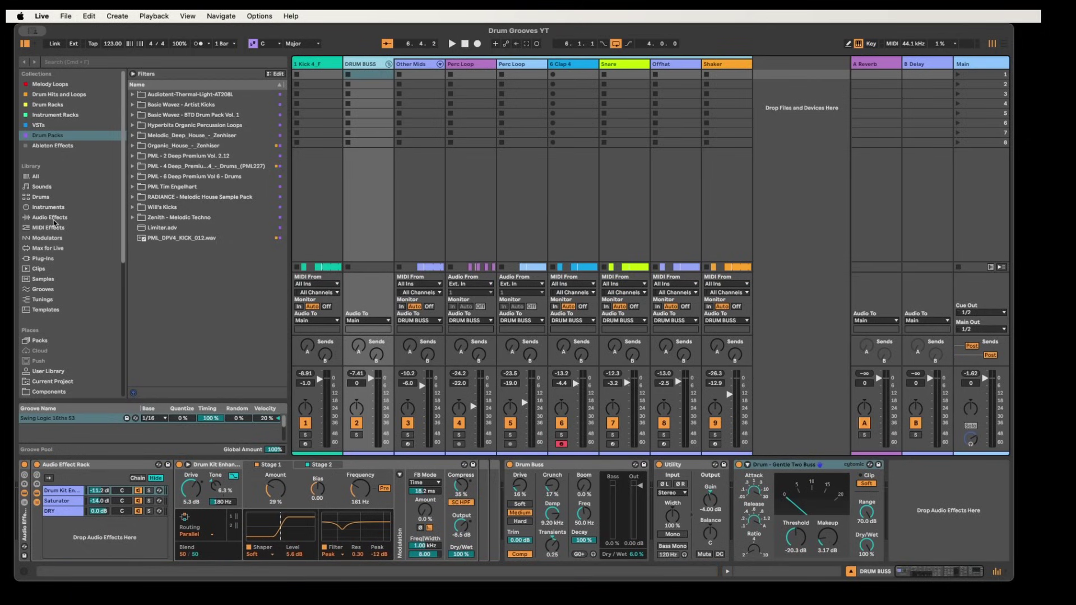
Find the Limiter in the audio effects and add it after the Glue Compressor.
click(50, 218)
scroll(173, 322, down, 1)
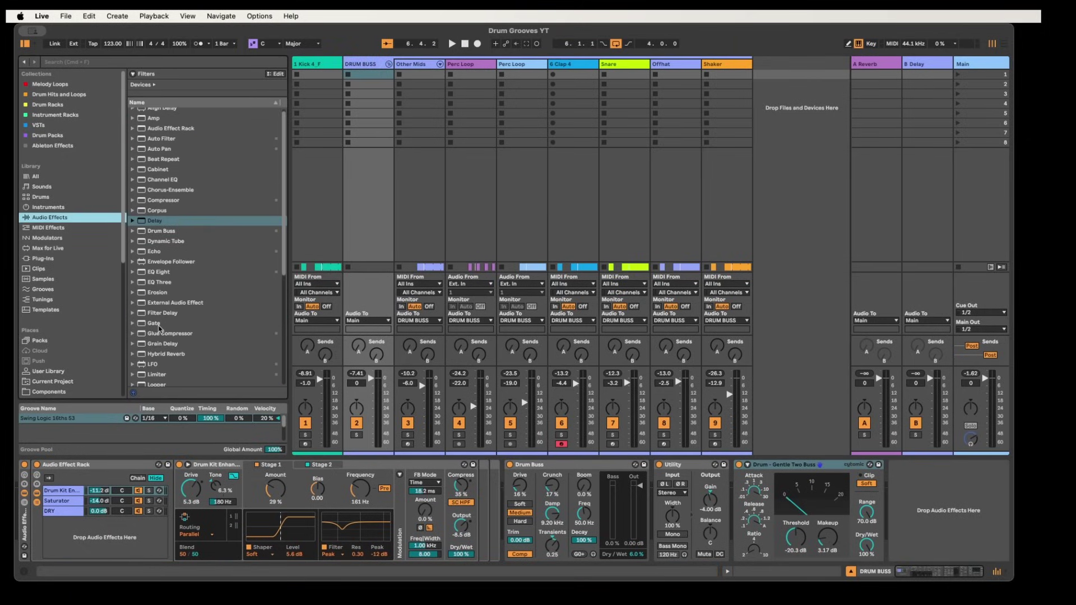
scroll(159, 329, up, 1)
scroll(147, 314, down, 3)
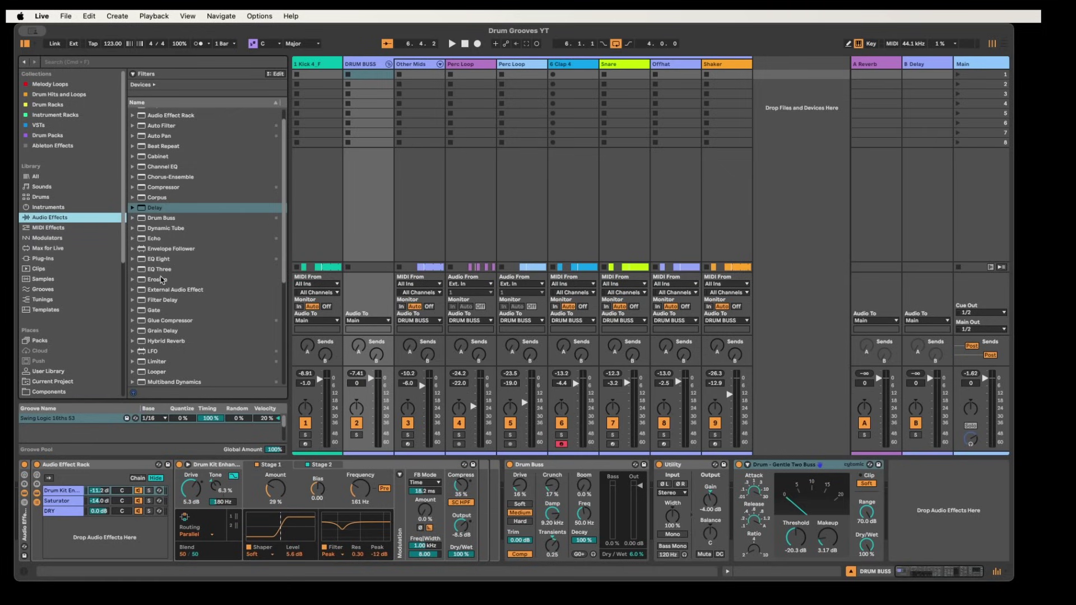
drag(153, 348, 938, 493)
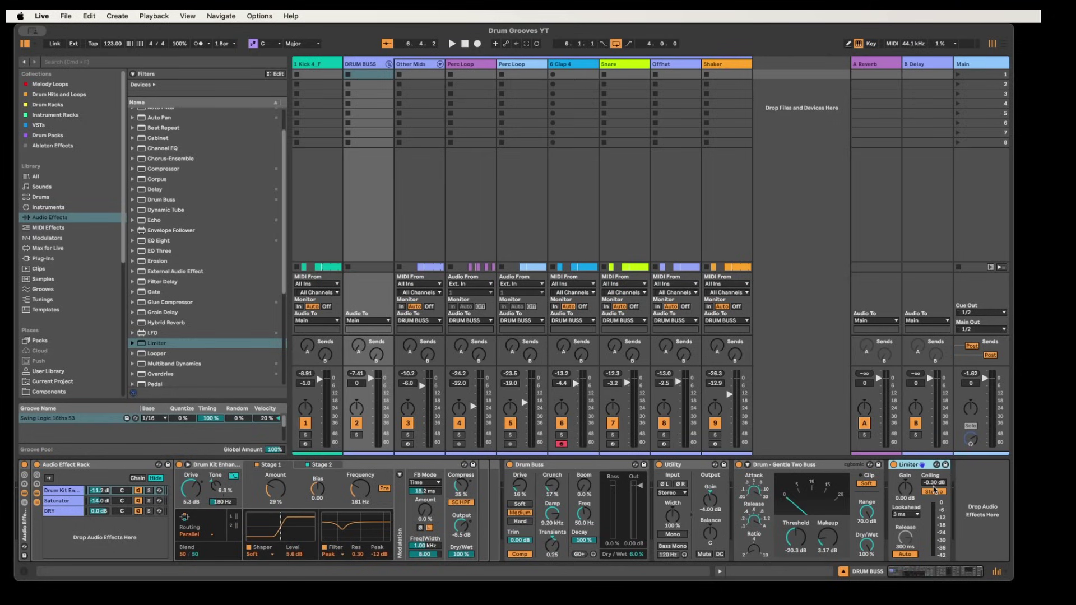
Set the Limiter's Ceiling to -10.0 dB and Gain to 1.50 dB during playback, and reset the DRUM BUSS peak reading.
key(space)
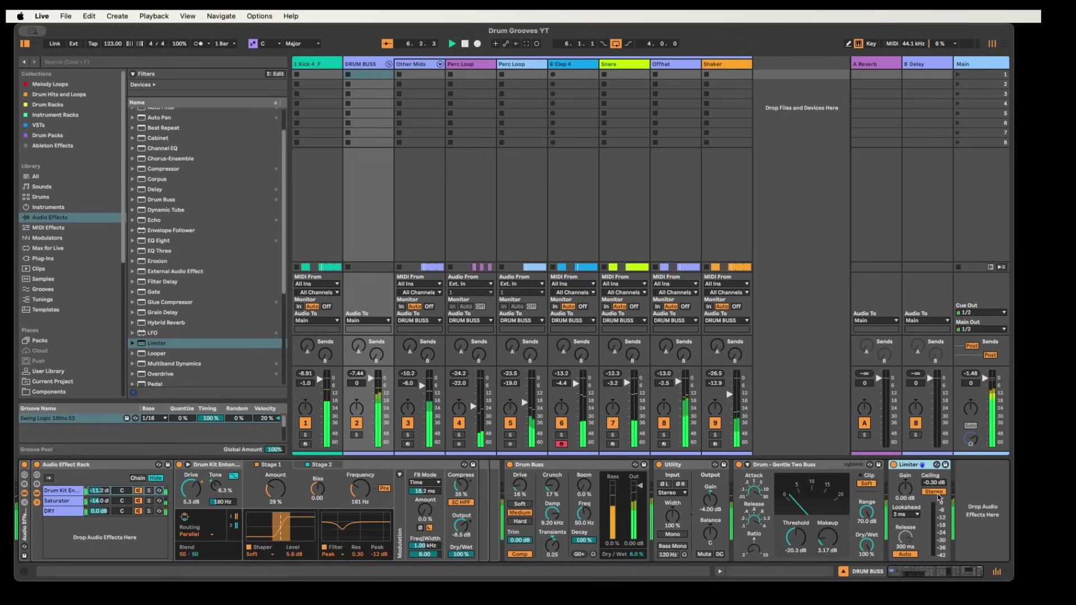
drag(933, 483, 933, 593)
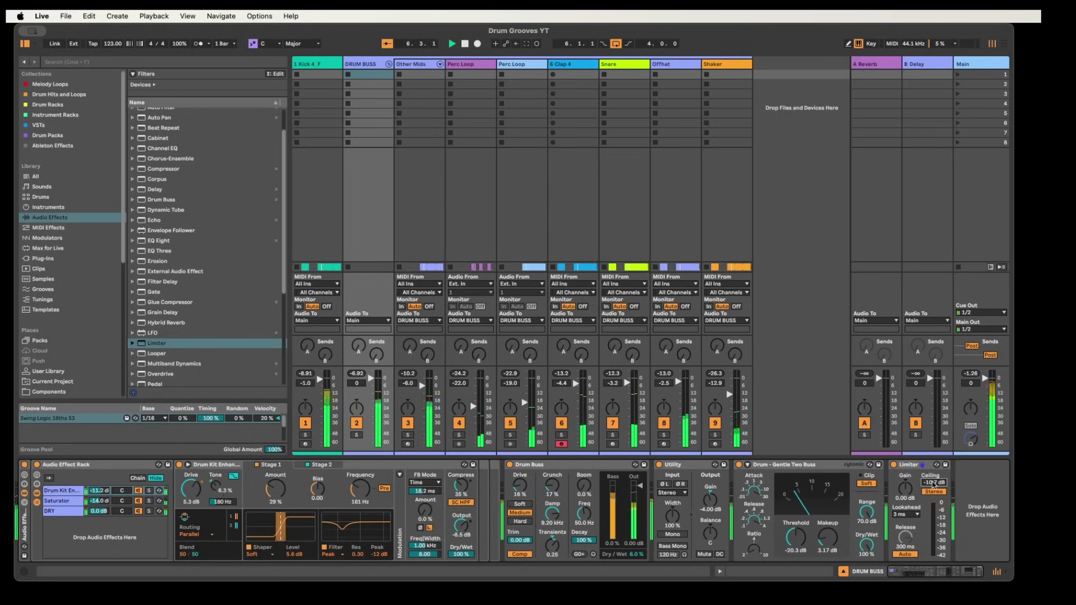
click(934, 483)
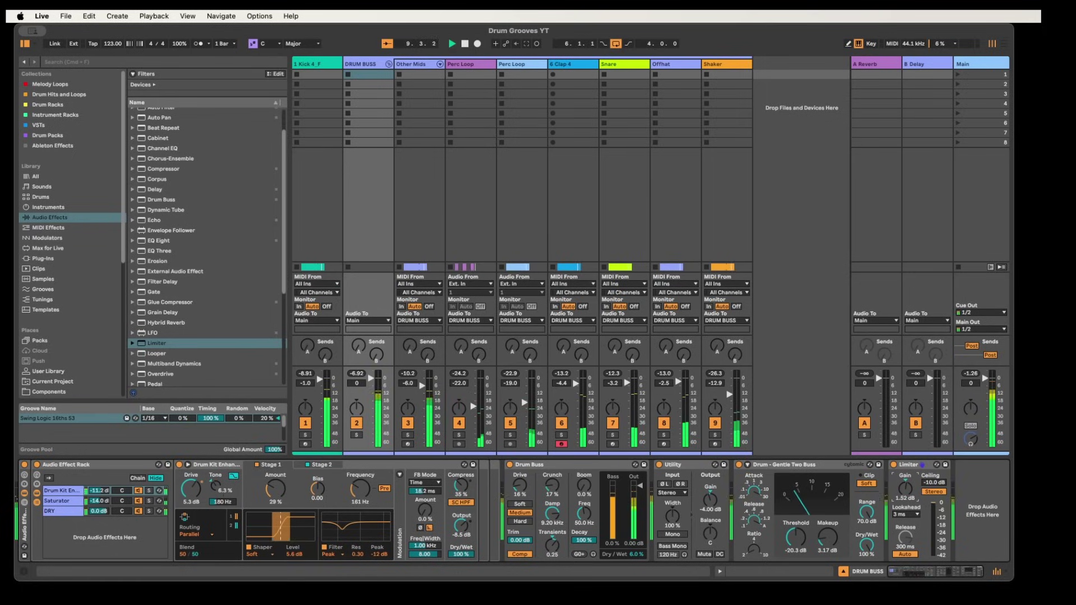
click(904, 499)
text(1.5)
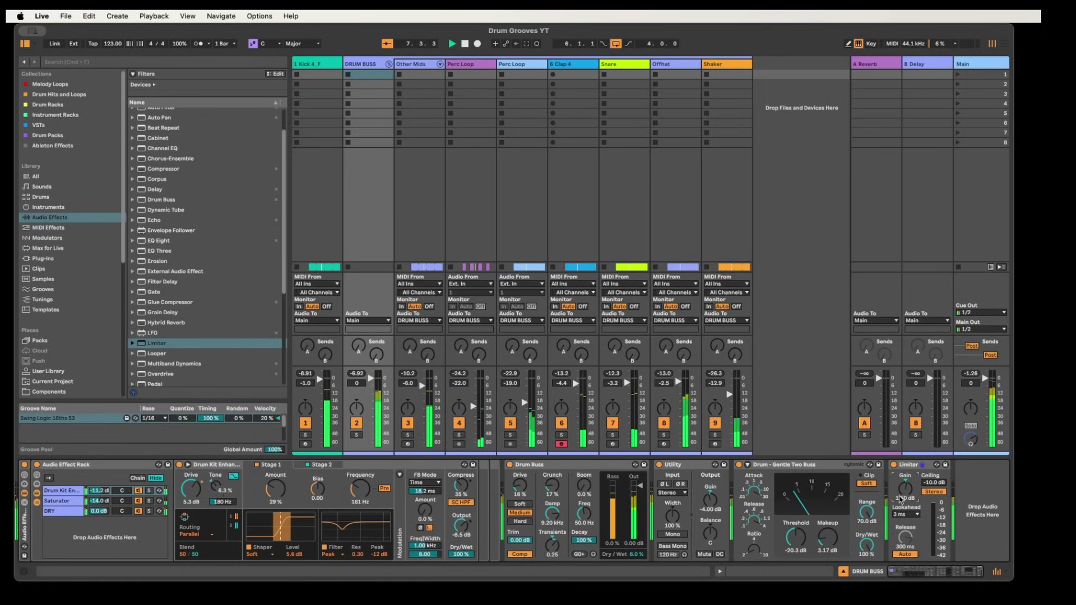
key(Return)
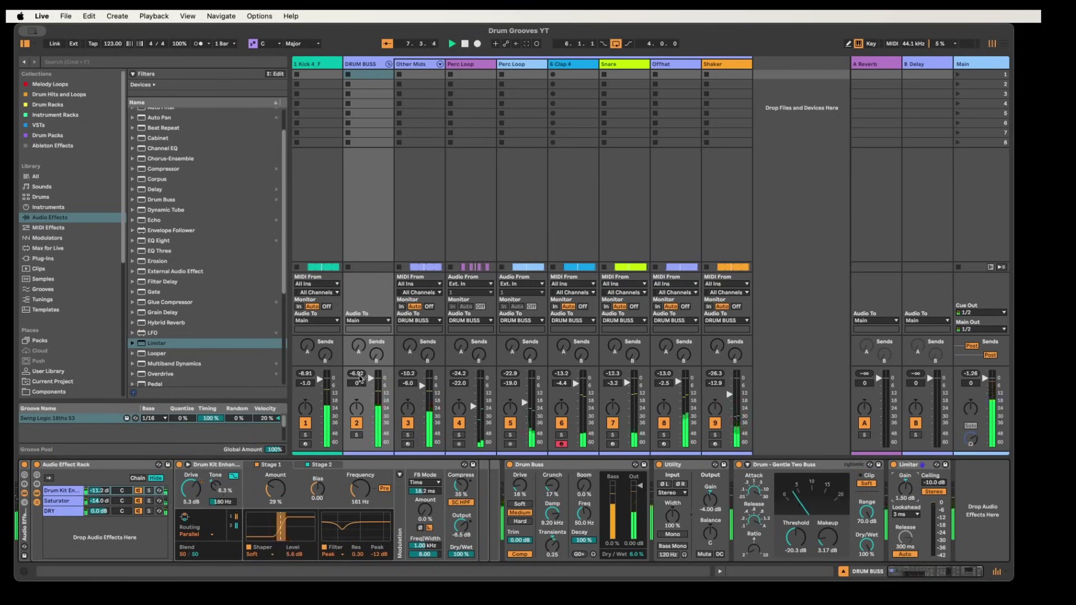
click(359, 374)
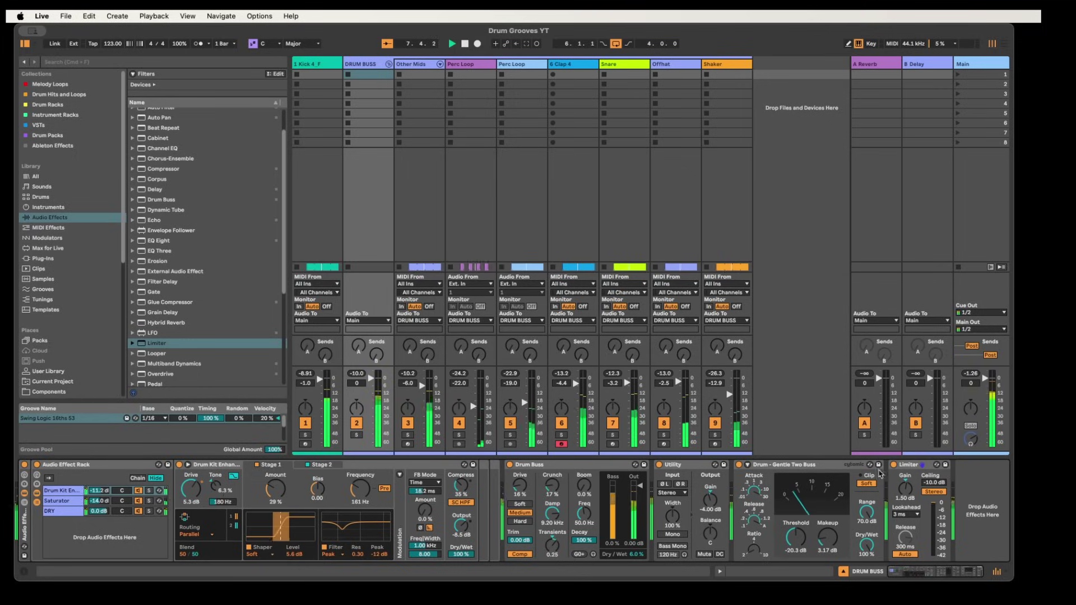
Group the whole DRUM BUSS device chain, from the outer rack through the Limiter, into one new audio effect rack.
click(915, 467)
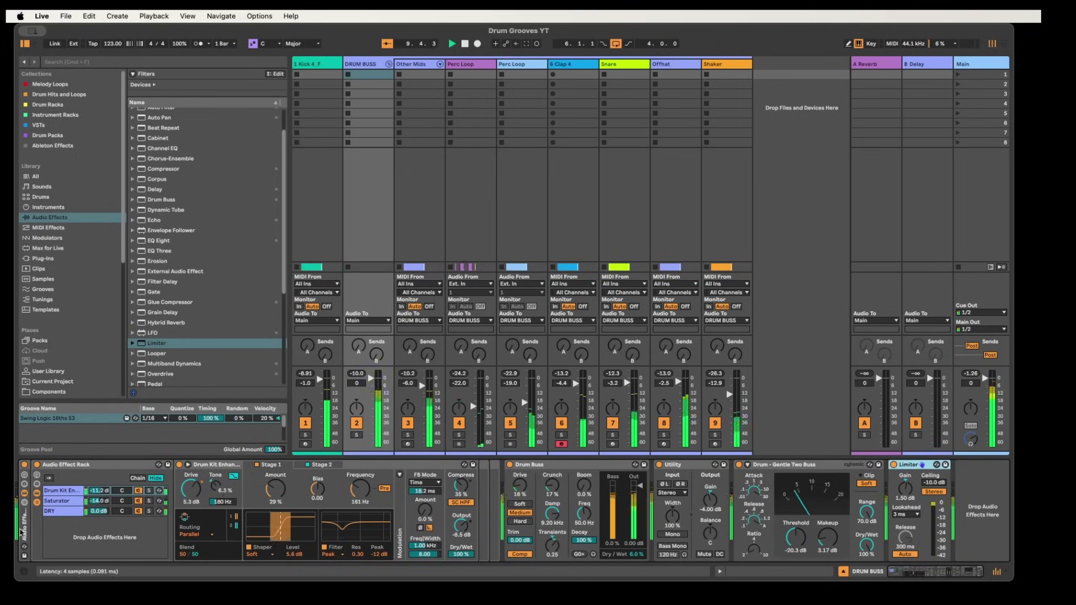
click(23, 532)
right_click(23, 531)
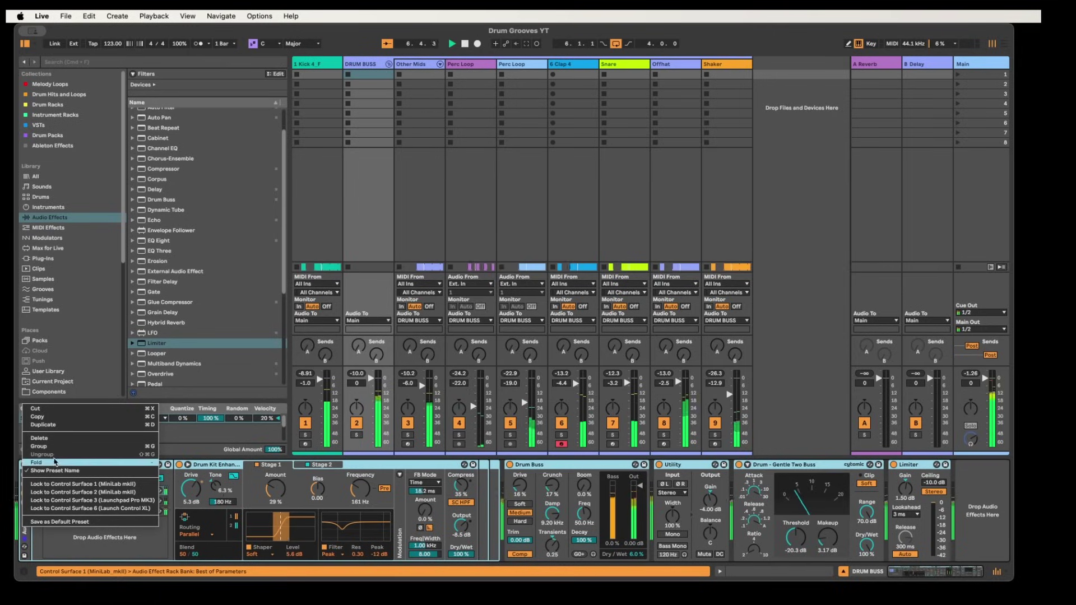
click(37, 462)
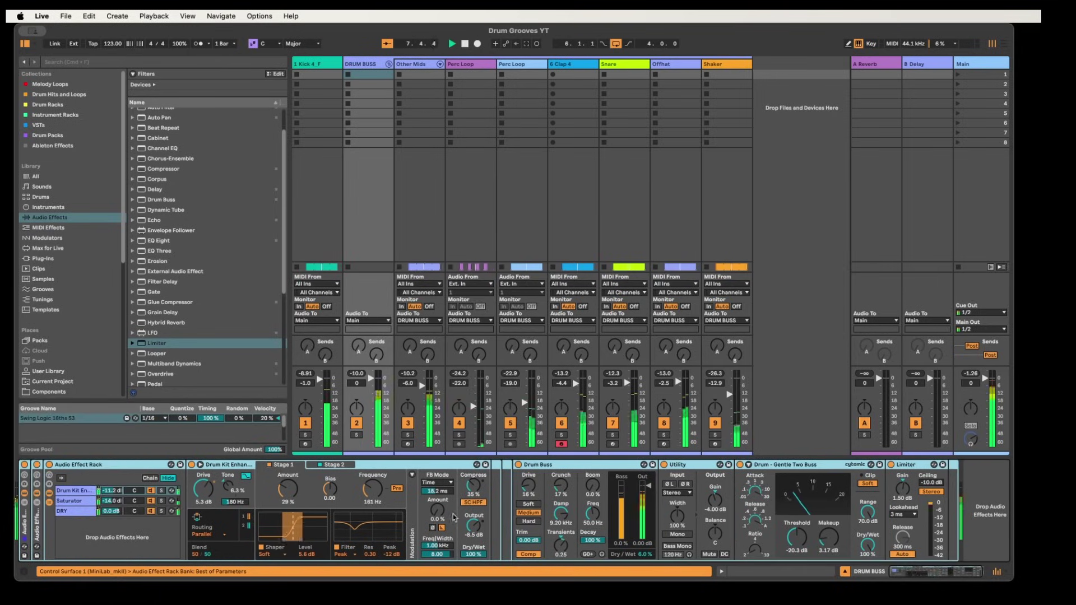
Compare the drums with the new outermost rack bypassed and active, and stop playback.
click(25, 465)
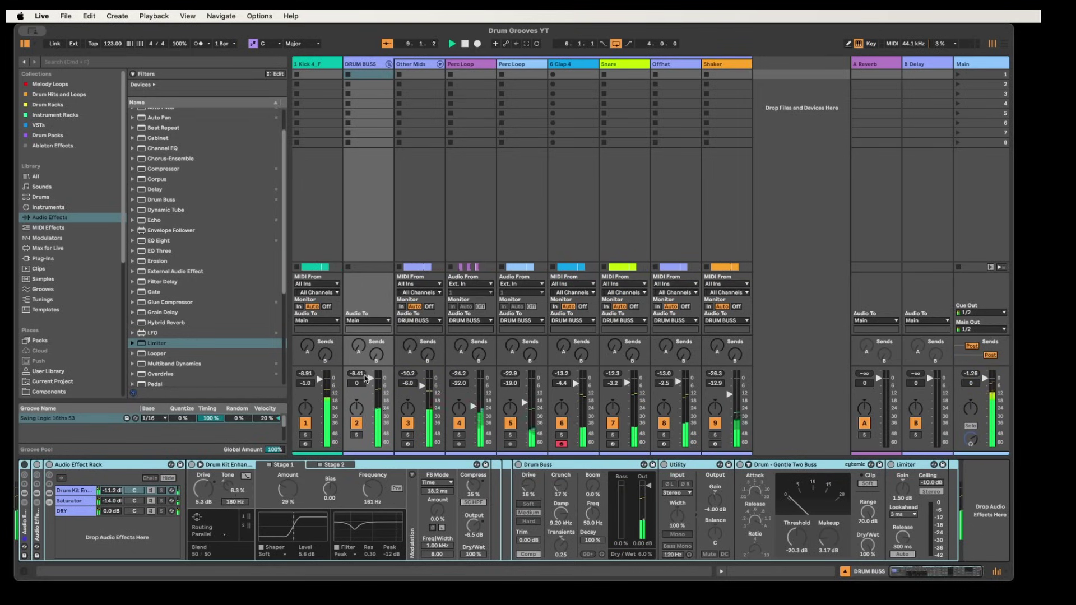
click(25, 466)
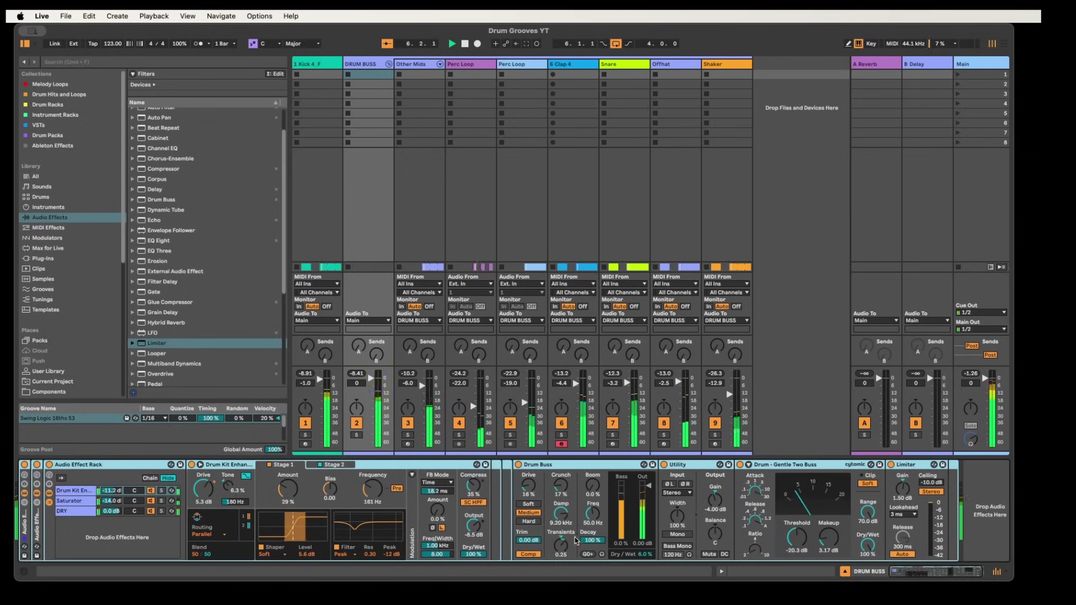
key(space)
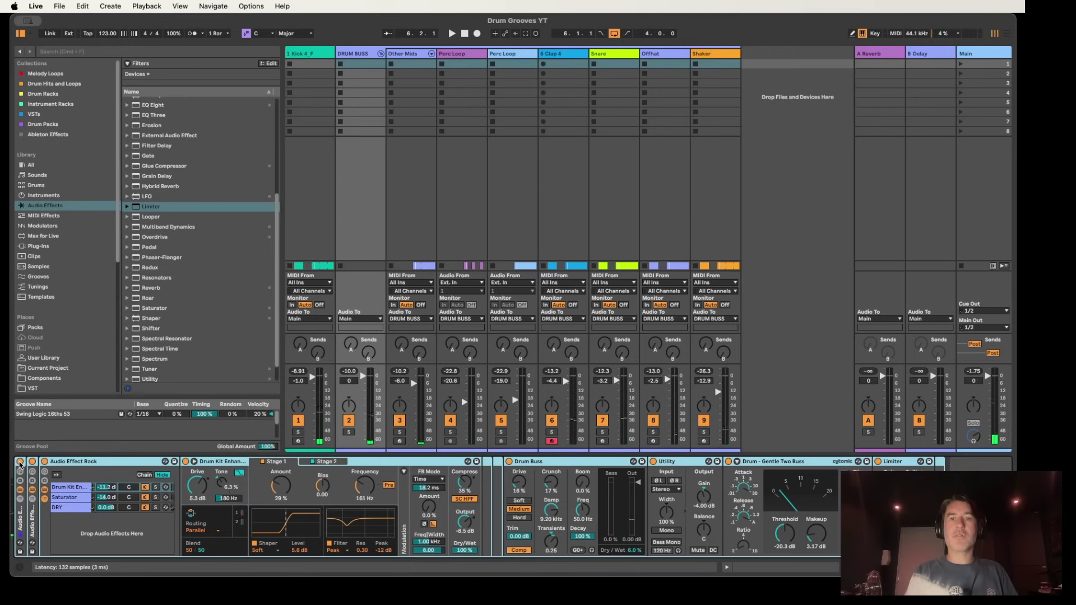
In the Arrangement, audition the original groove with the DRUM BUSS rack bypassed, then the looped layered groove from bar 6 with it active.
key(Tab)
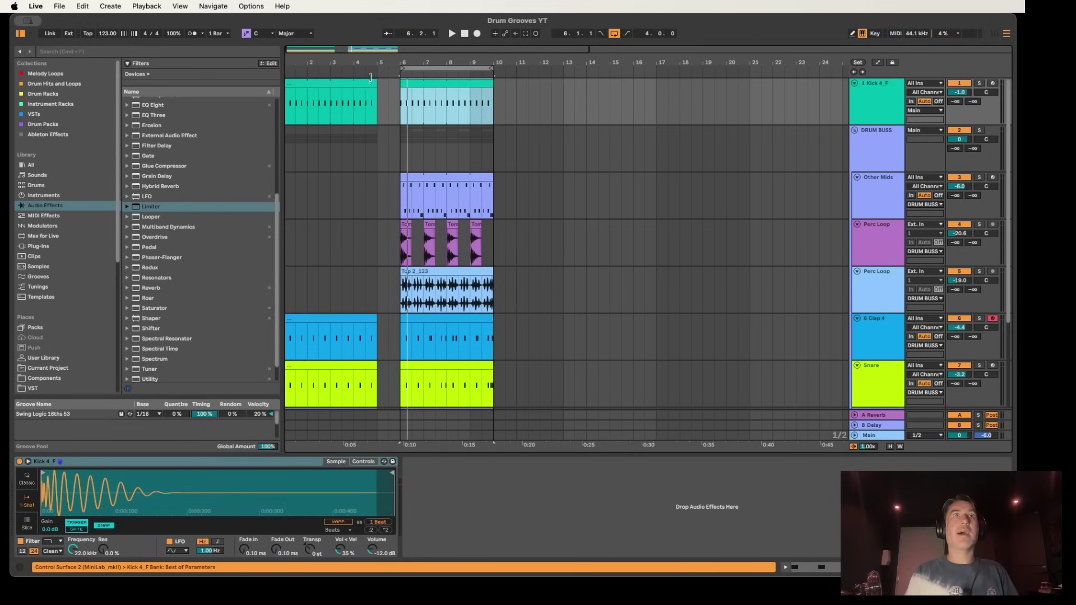
click(884, 155)
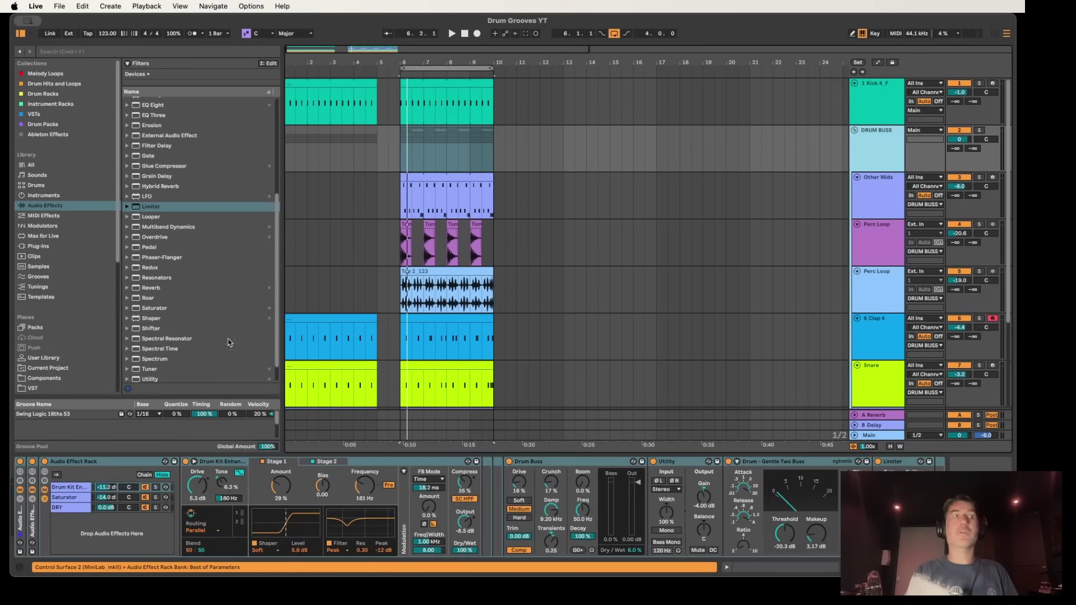
click(20, 462)
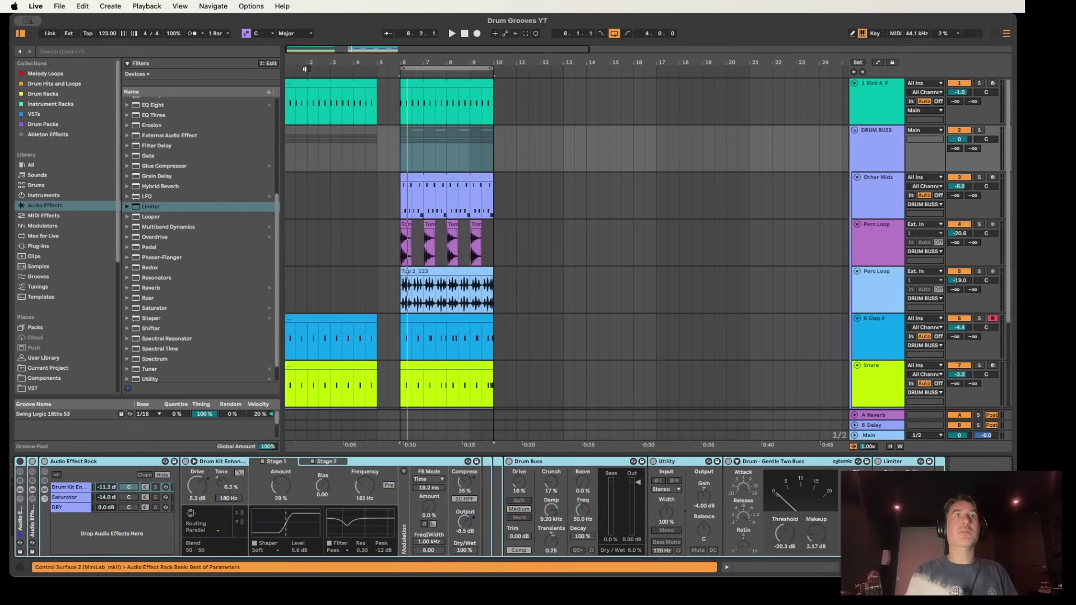
key(space)
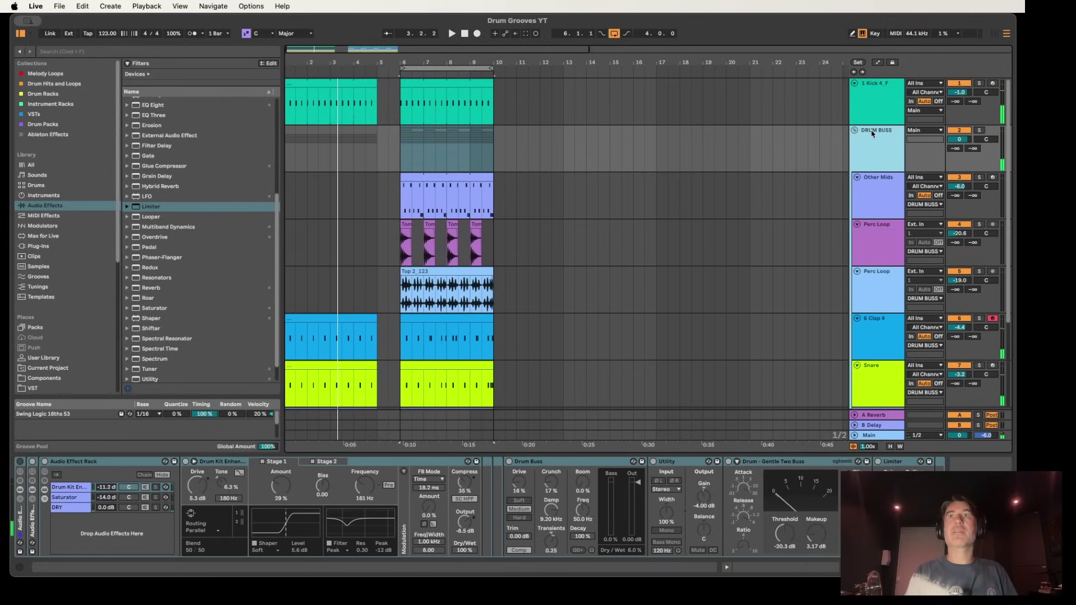
click(21, 462)
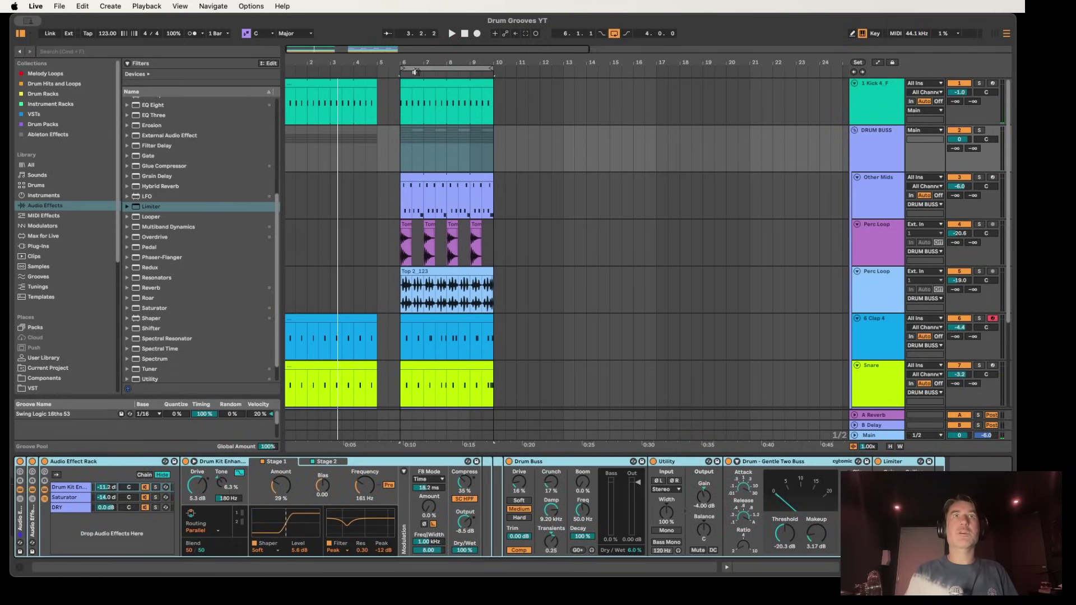
click(418, 69)
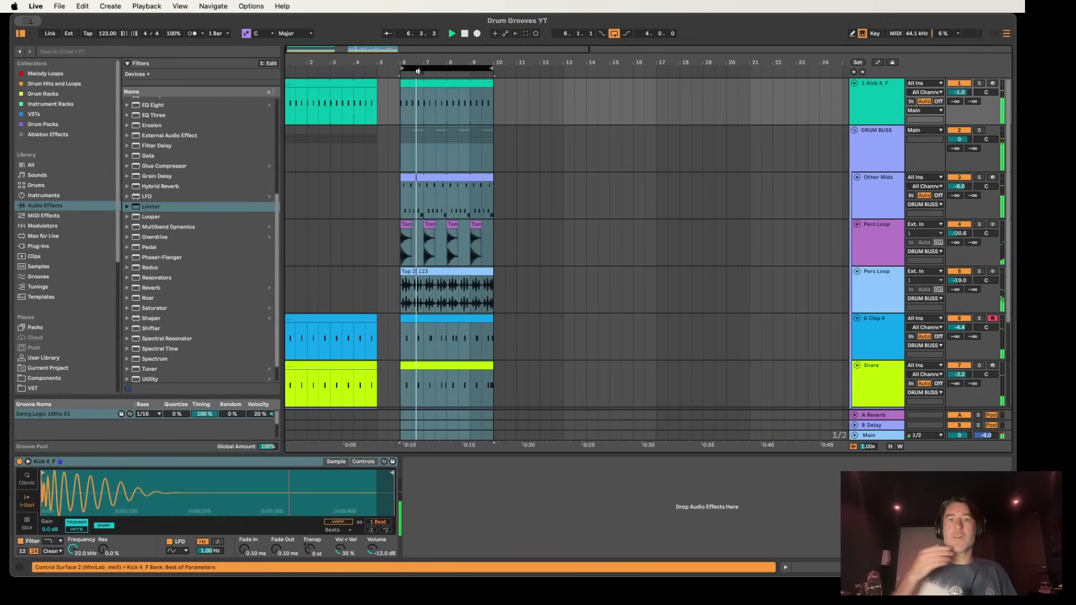